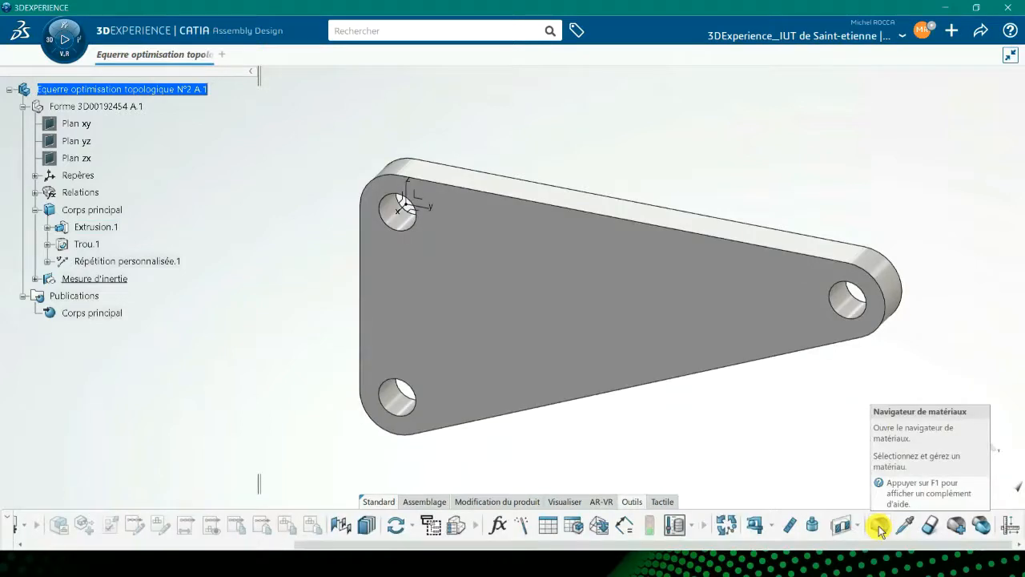
Apply the MR_Stainless Steel material from the material navigator to the bracket and confirm.
left_click(879, 527)
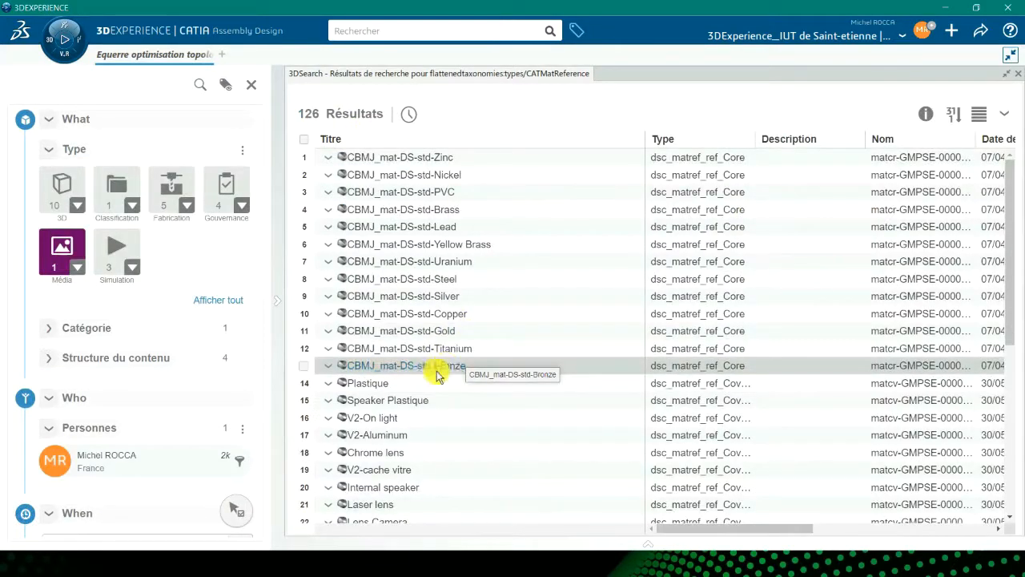
scroll(427, 379, "down", 5)
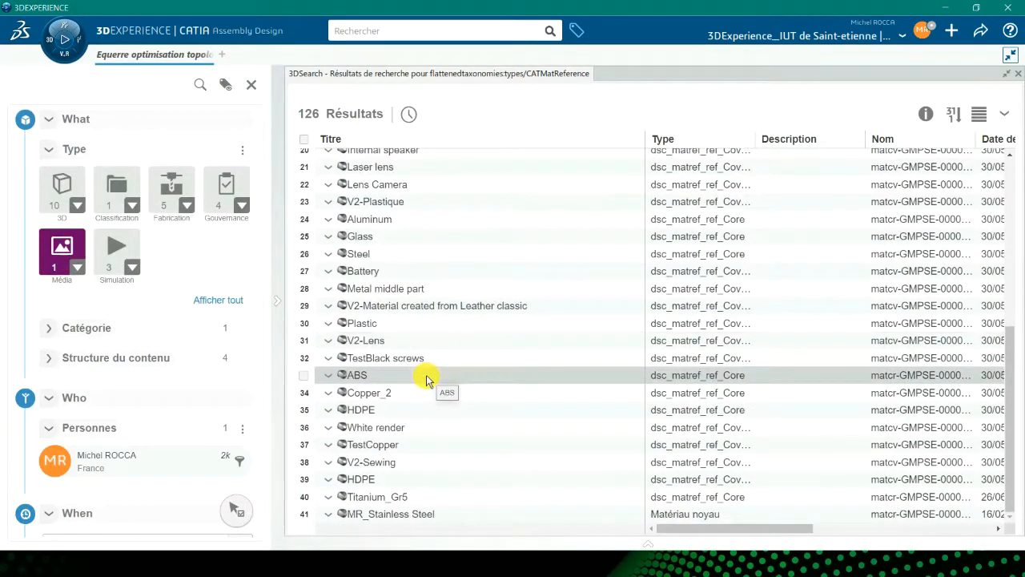
left_click(393, 520)
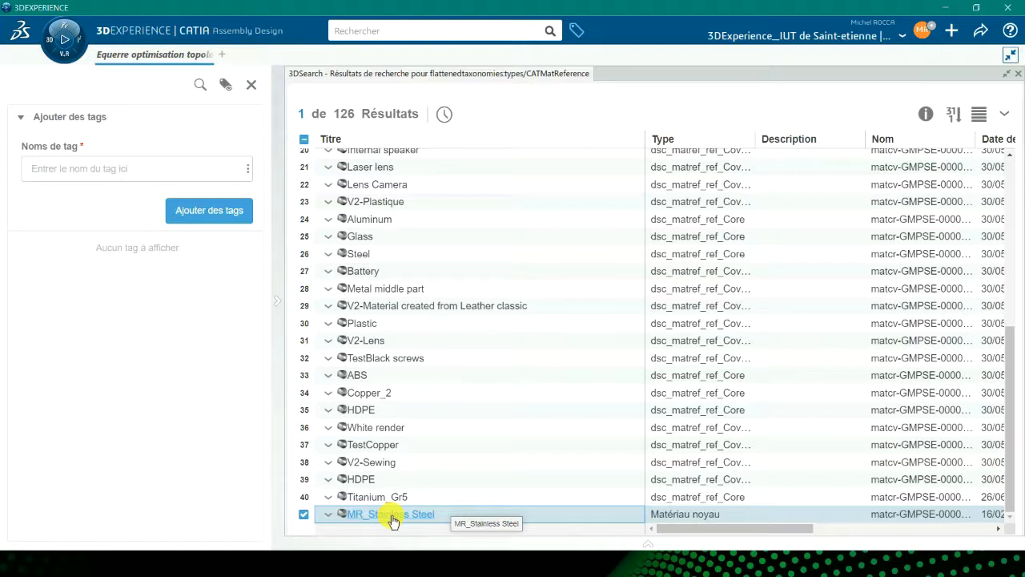
right_click(392, 520)
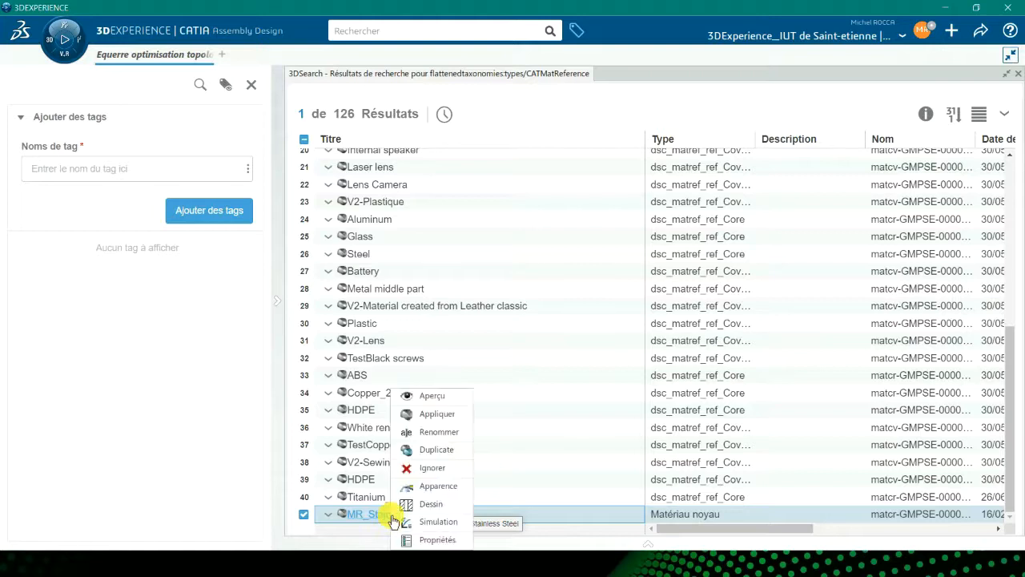
left_click(435, 414)
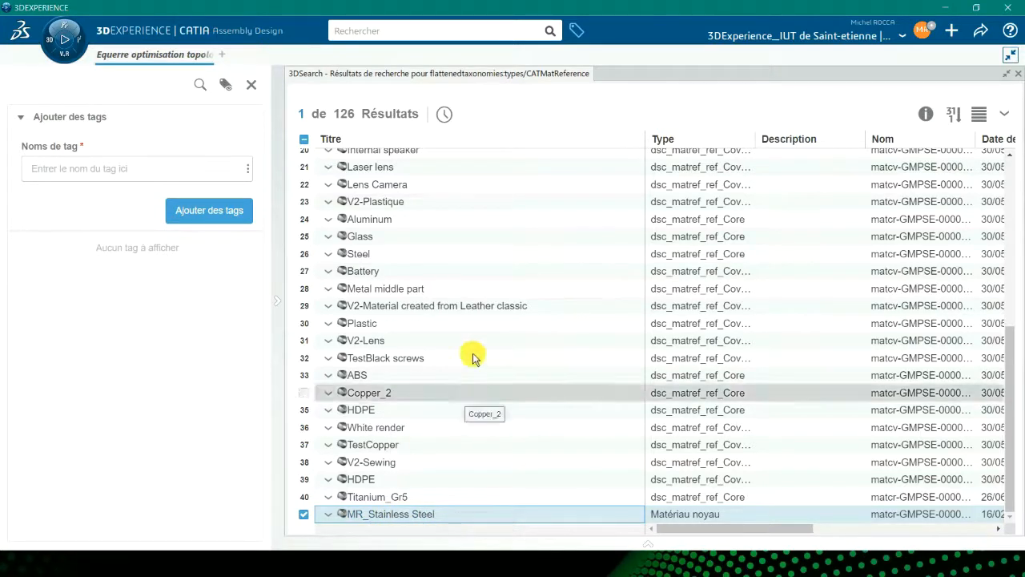
left_click(169, 57)
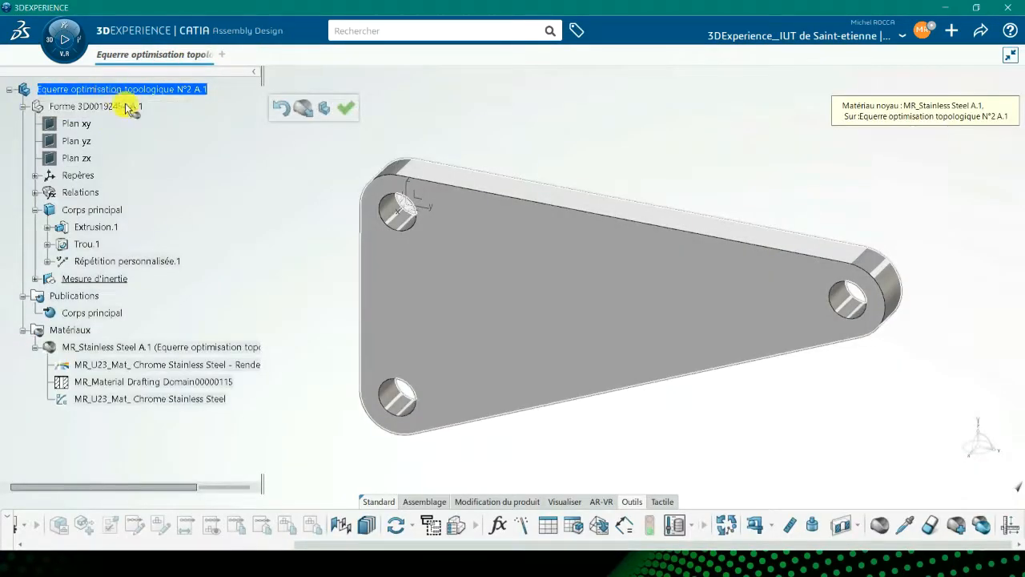
left_click(347, 113)
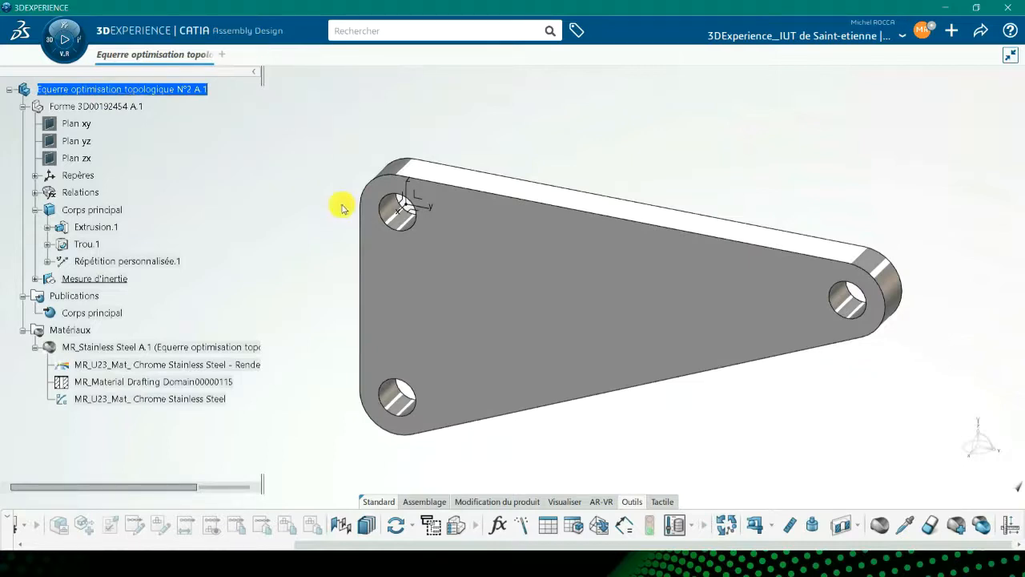
Measure the inertia properties of the whole bracket by volume, then close the measurement.
left_click(813, 525)
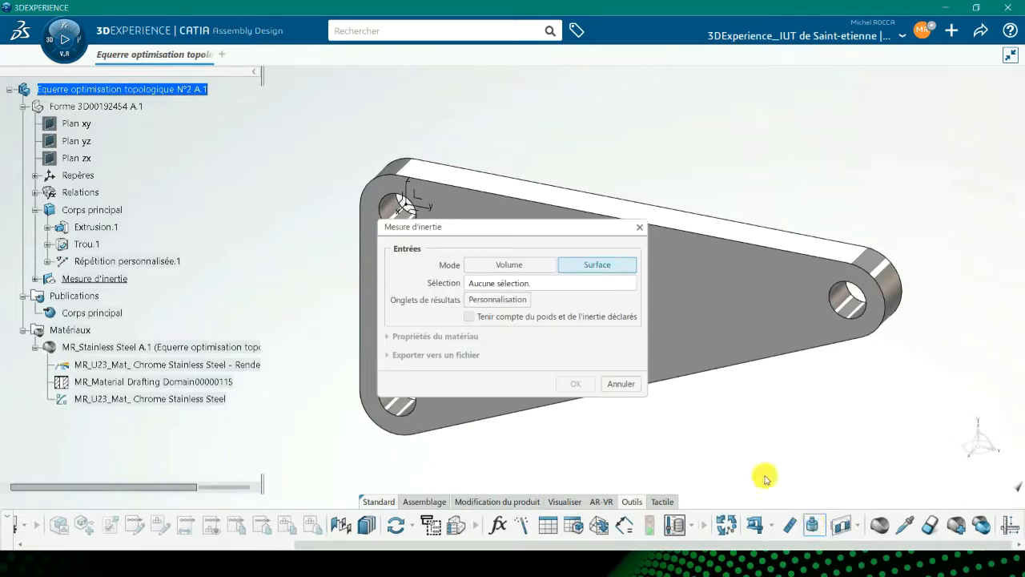
left_click(158, 93)
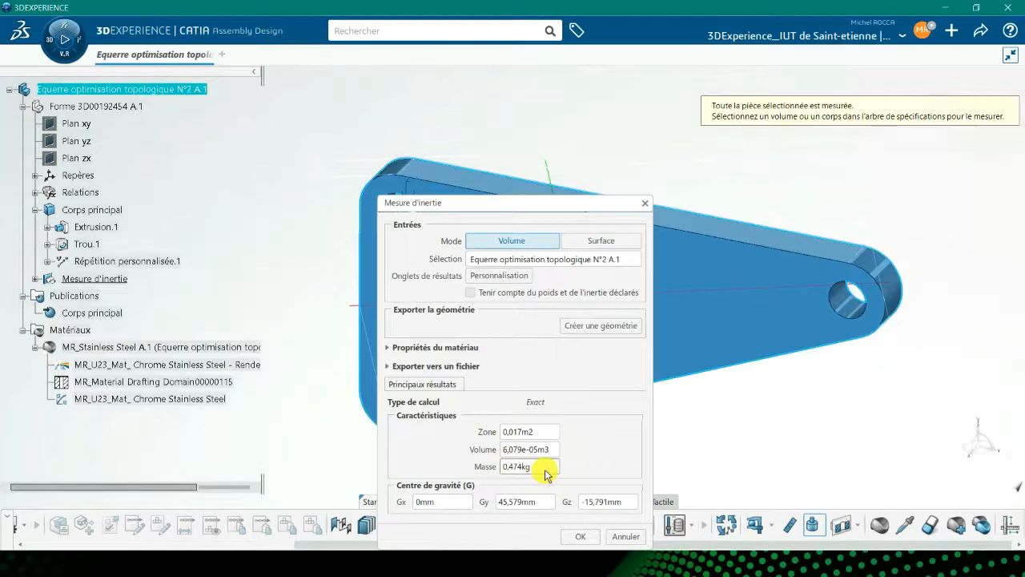
key("Escape")
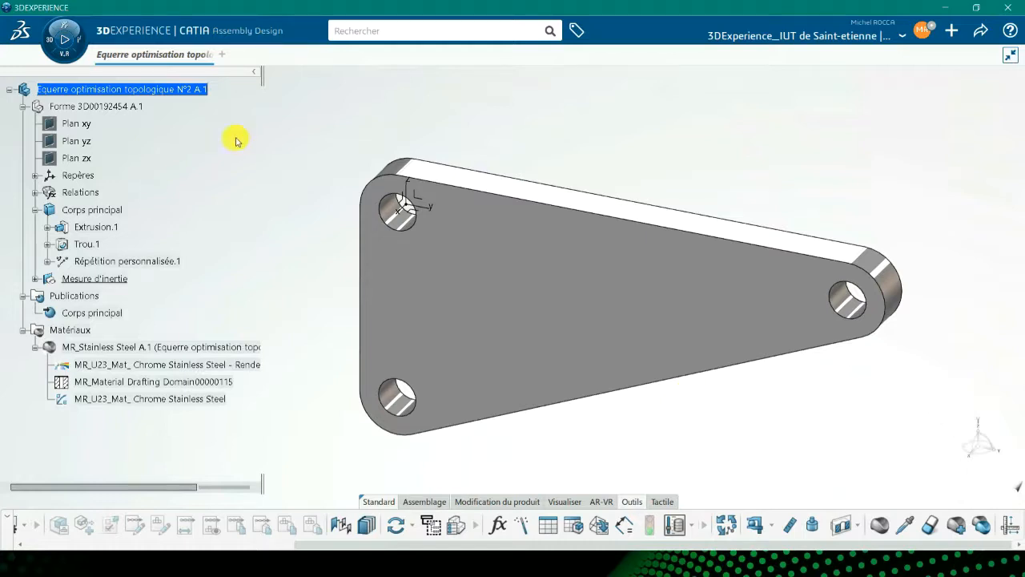
Insert a new abstraction shape (Forme d'abstraction) into the bracket product with its default title.
right_click(122, 90)
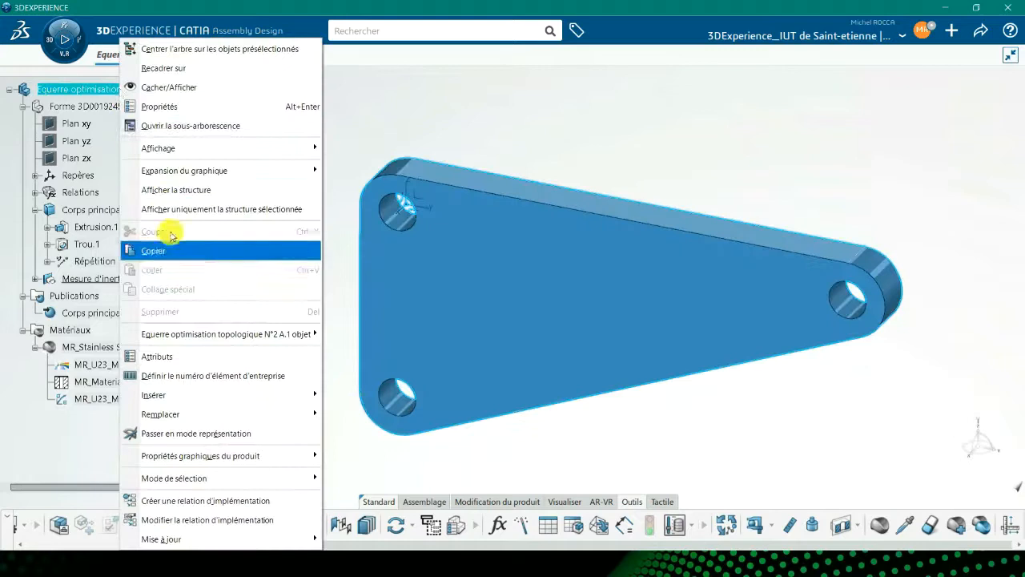
mouse_move(163, 403)
left_click(360, 256)
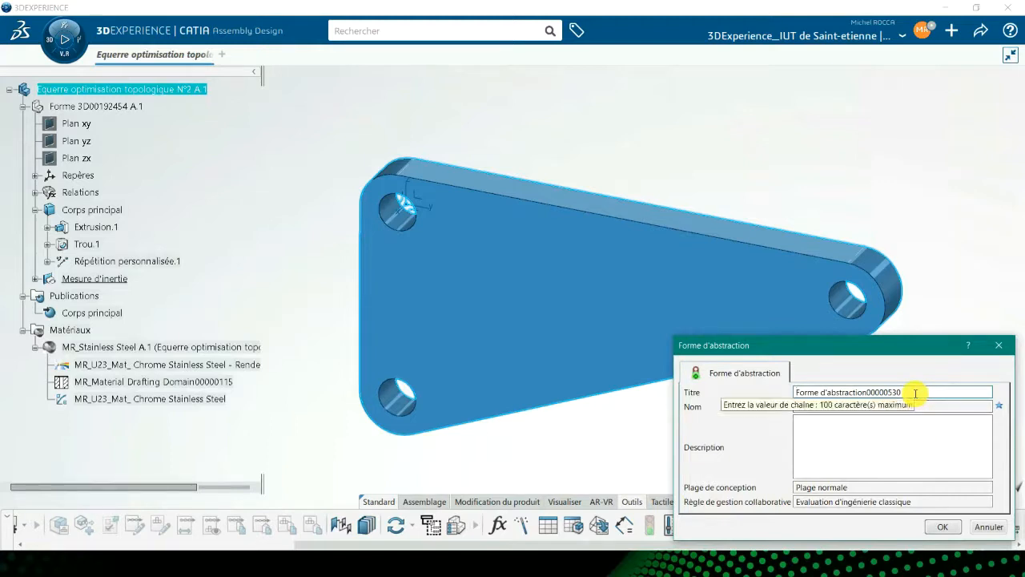
left_click(941, 526)
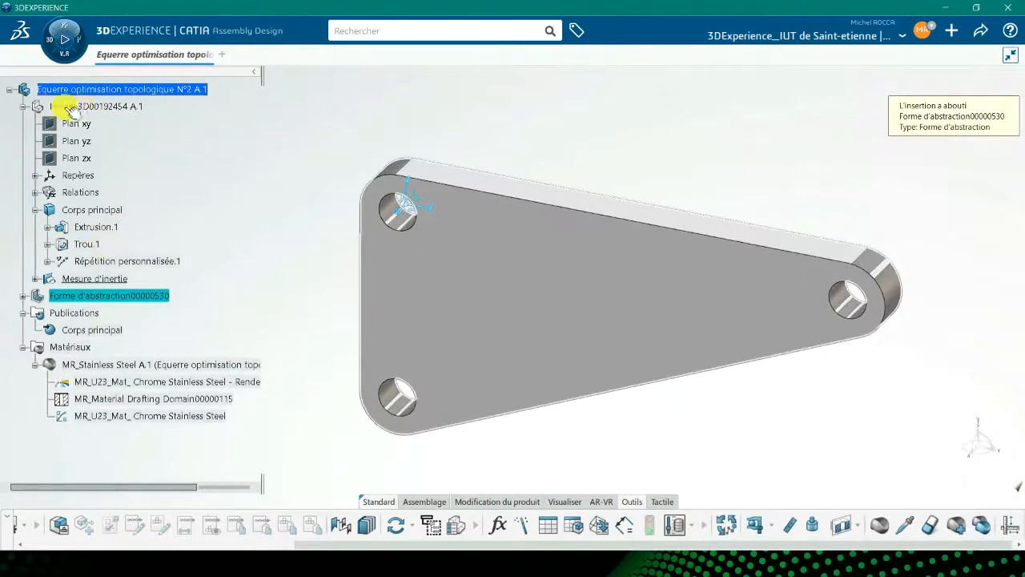
Activate the new abstraction shape for editing in Part Design.
left_click(104, 296)
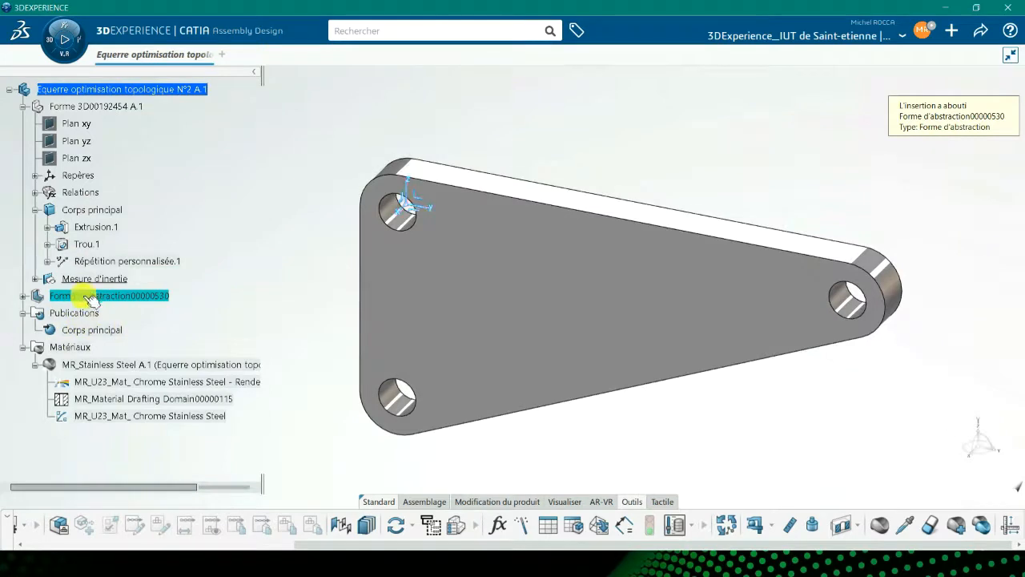
left_click(80, 329)
right_click(82, 330)
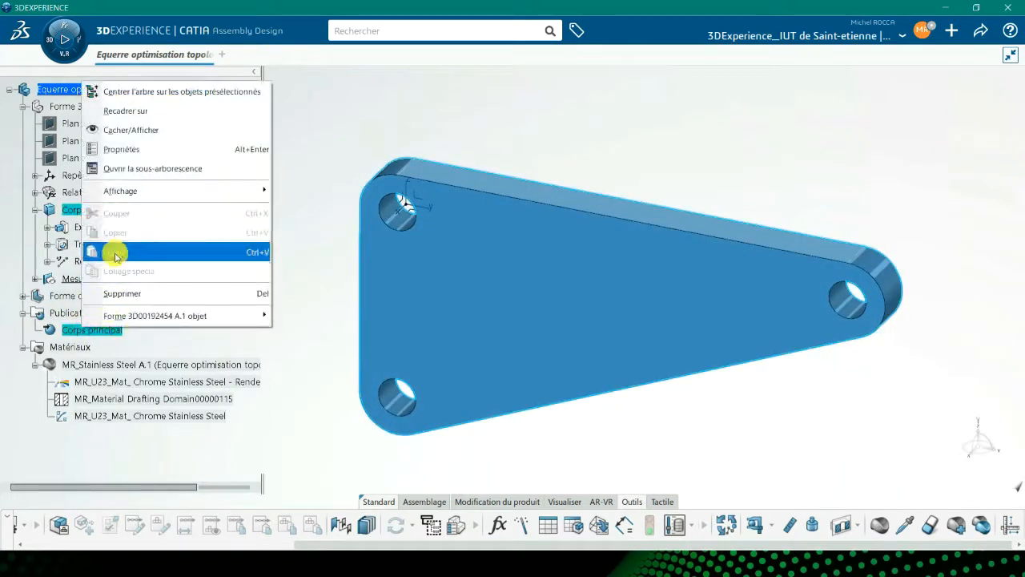
left_click(304, 260)
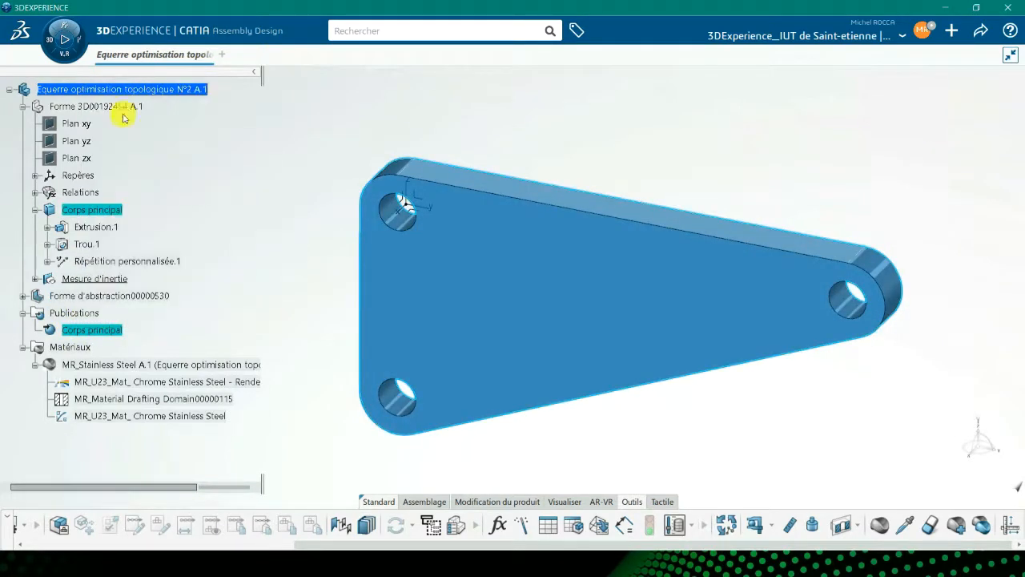
left_click(96, 106)
left_click(92, 296)
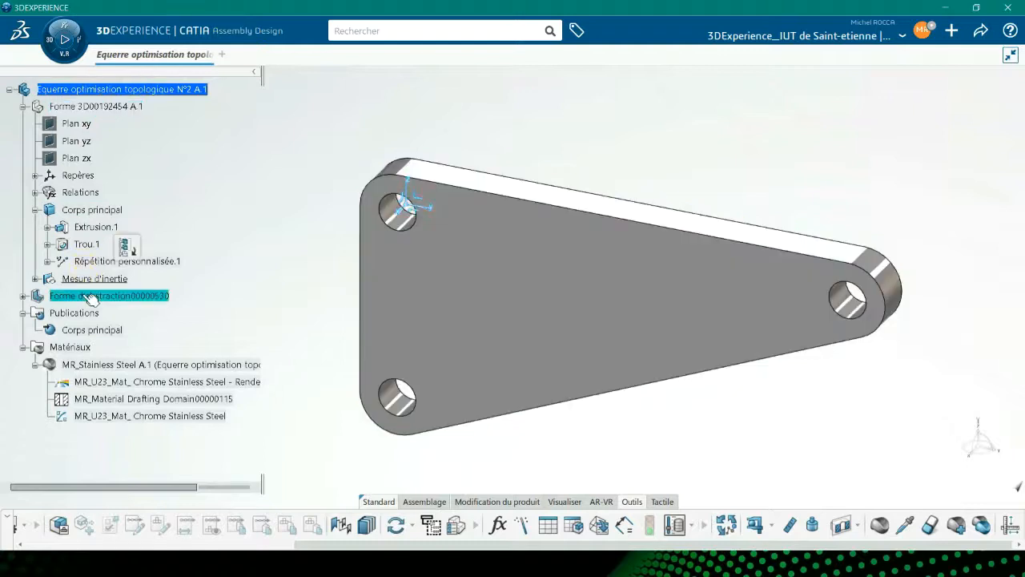
Copy the published main body and paste it into the abstraction shape as a result with link.
right_click(92, 330)
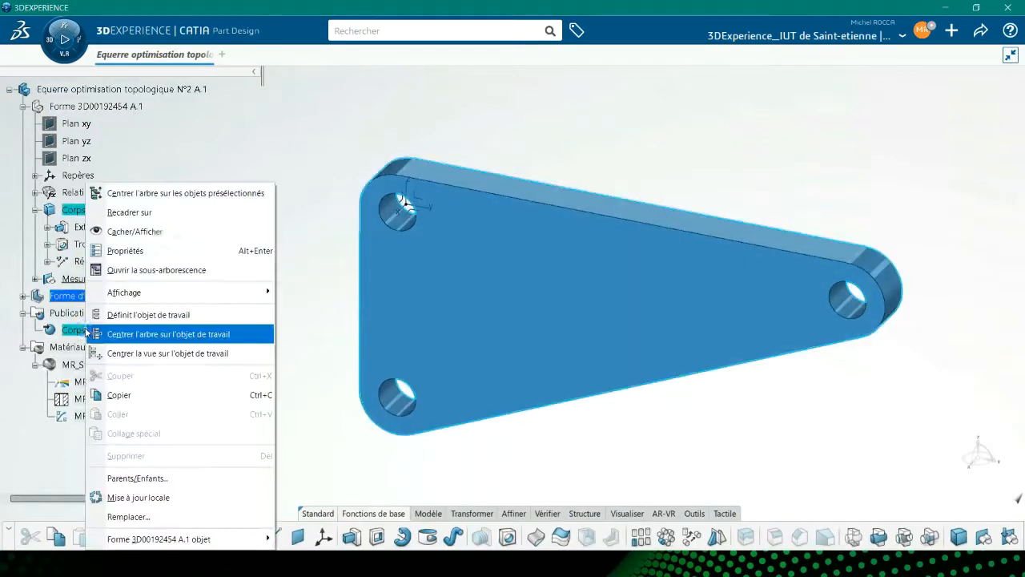
left_click(124, 373)
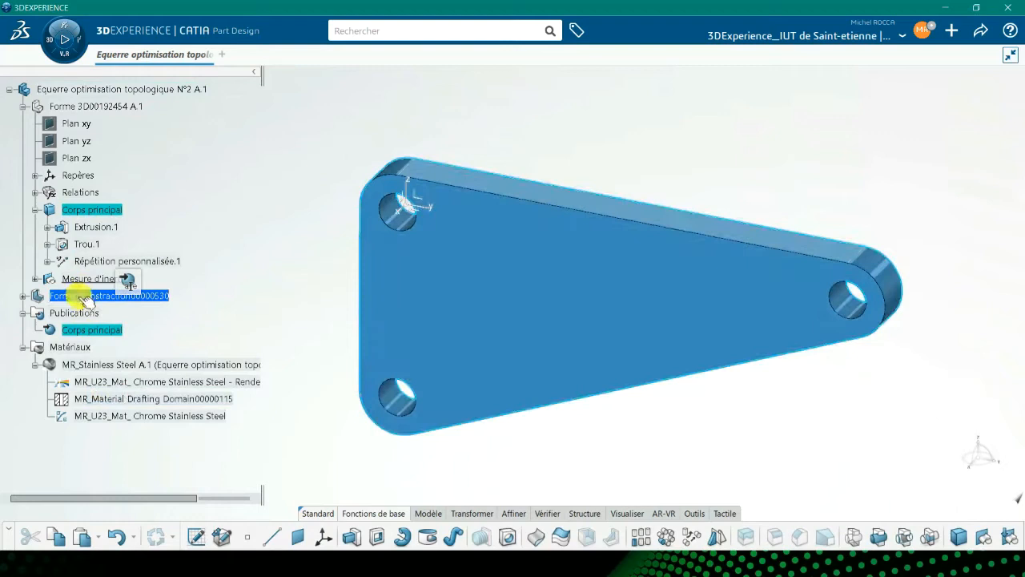
right_click(76, 295)
left_click(135, 414)
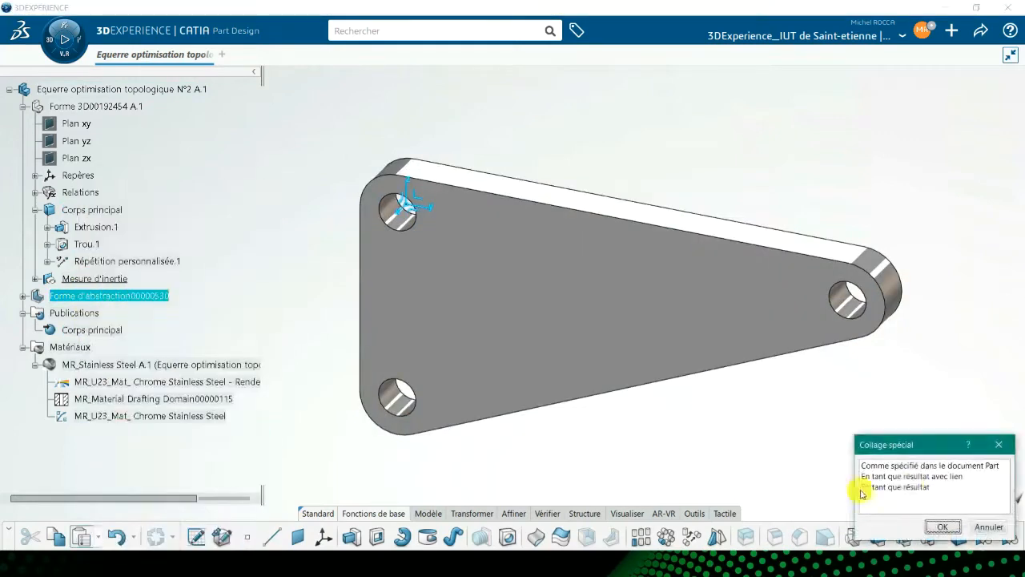
left_click(918, 476)
left_click(941, 529)
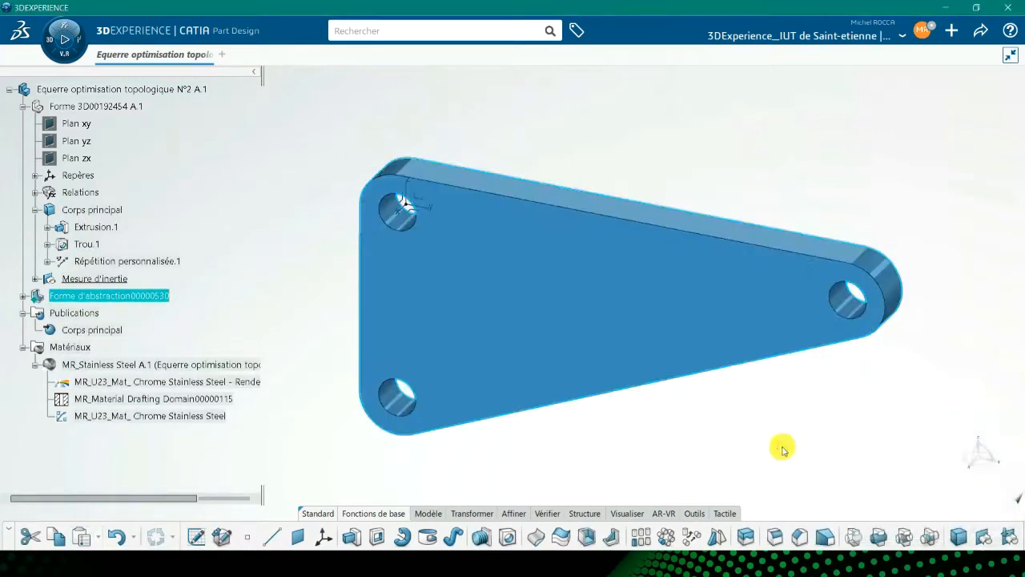
Hide the original main body and the abstraction shape's main body.
right_click(108, 211)
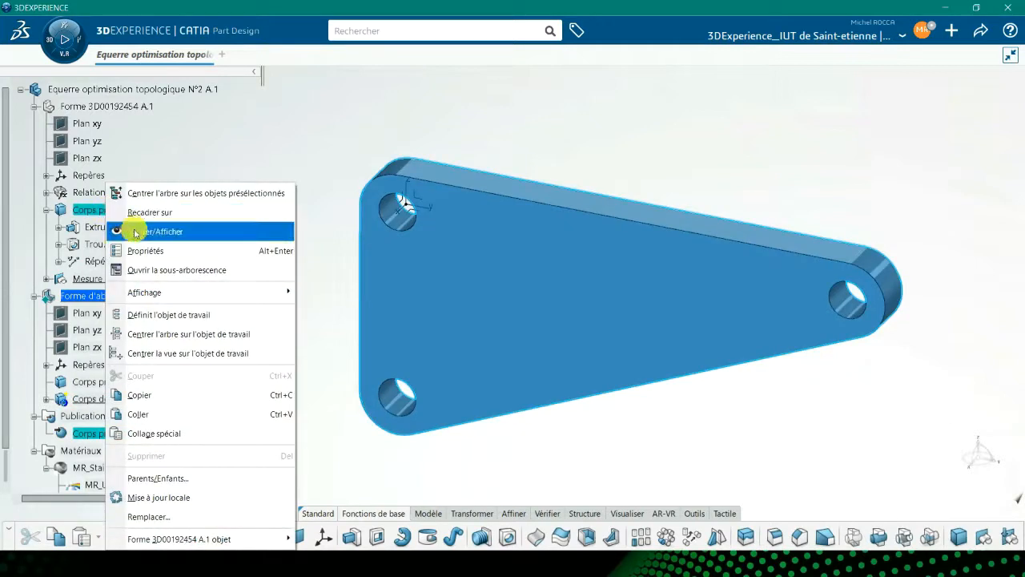
left_click(131, 229)
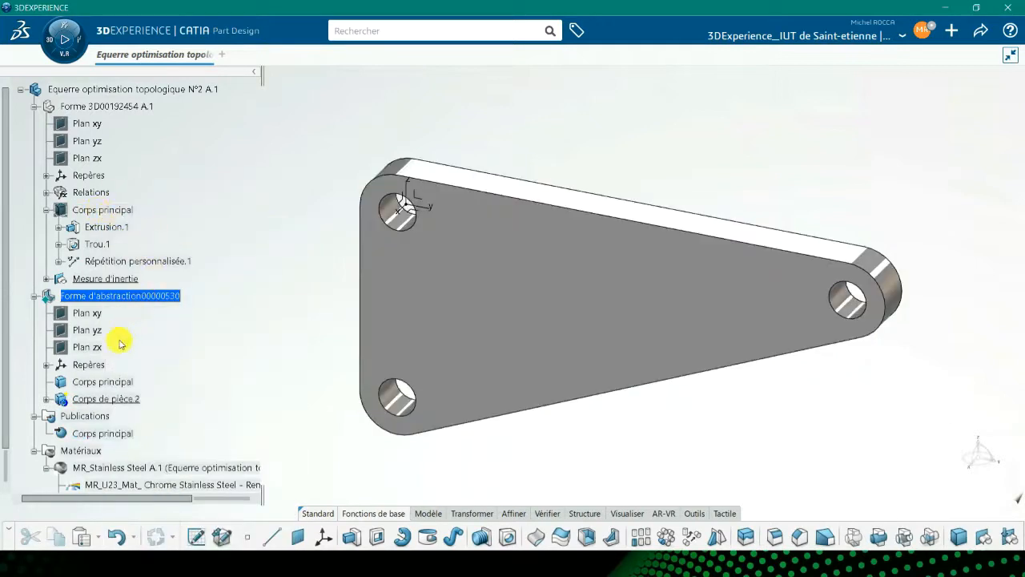
right_click(103, 385)
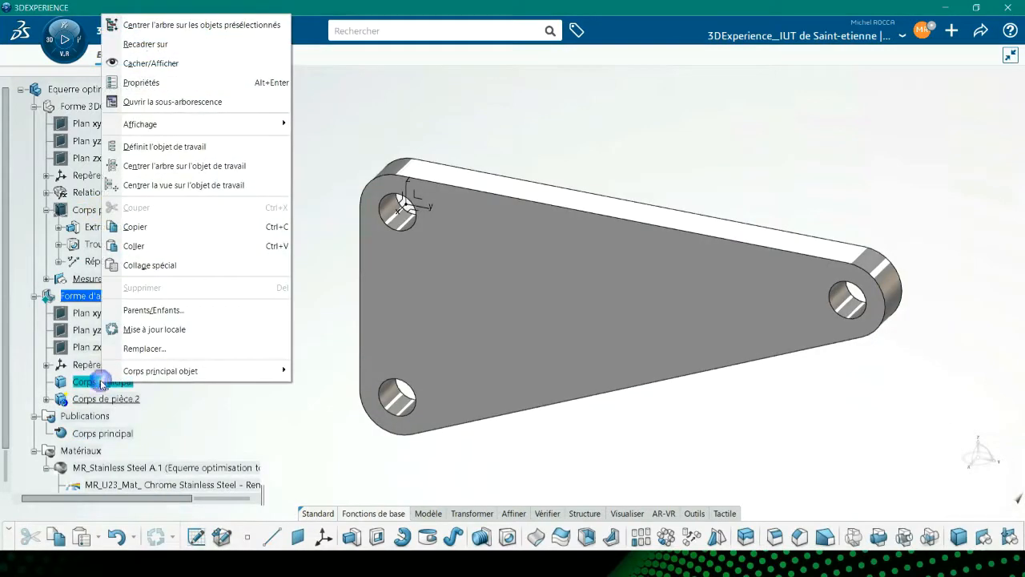
left_click(149, 66)
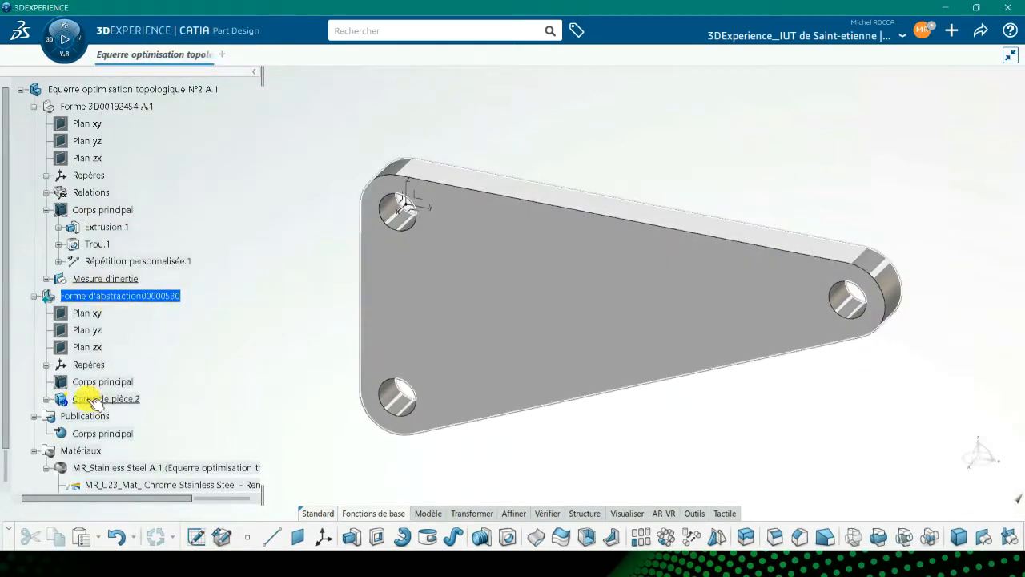
Sketch a rectangle about 210 mm by 170 mm enclosing the bracket on its flat face.
left_click(47, 399)
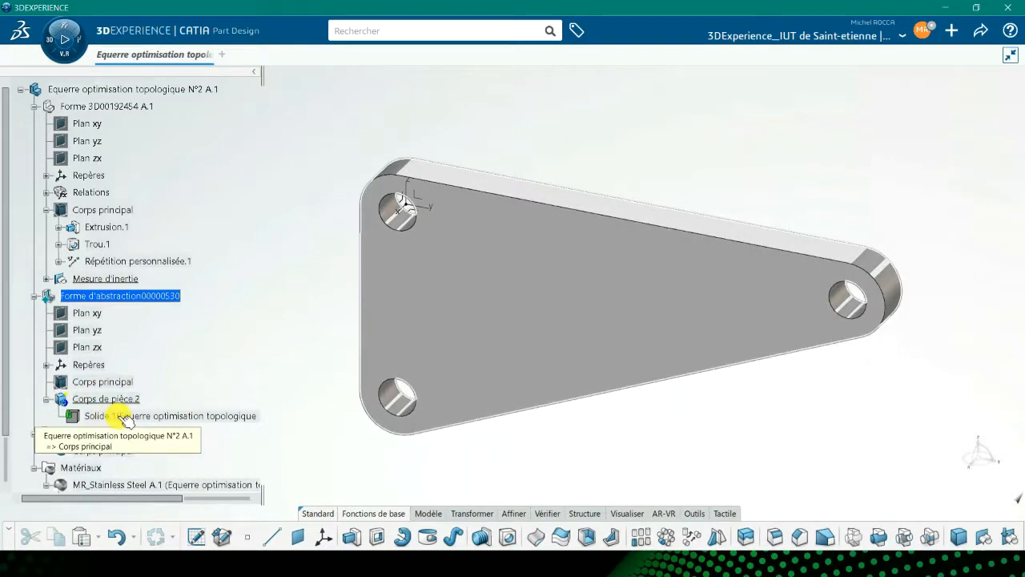
left_click(481, 314)
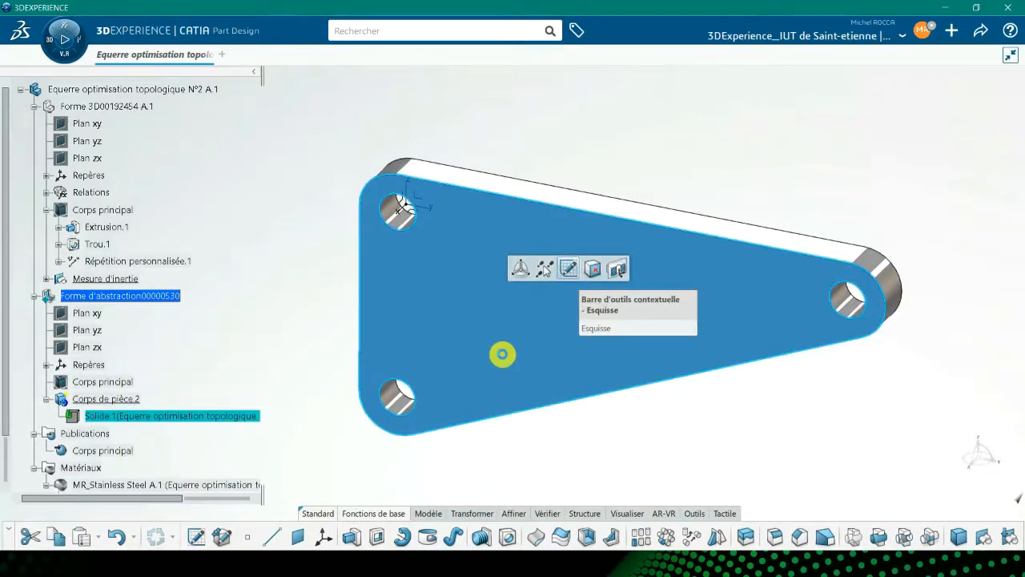
left_click(502, 354)
middle_click_drag(612, 394, 610, 455)
left_click(369, 537)
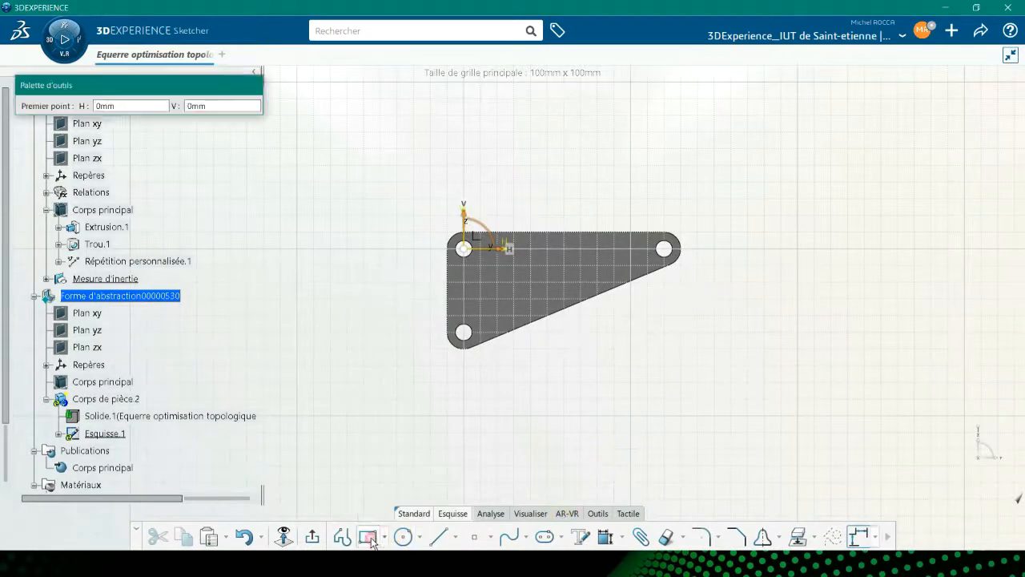
left_click(395, 168)
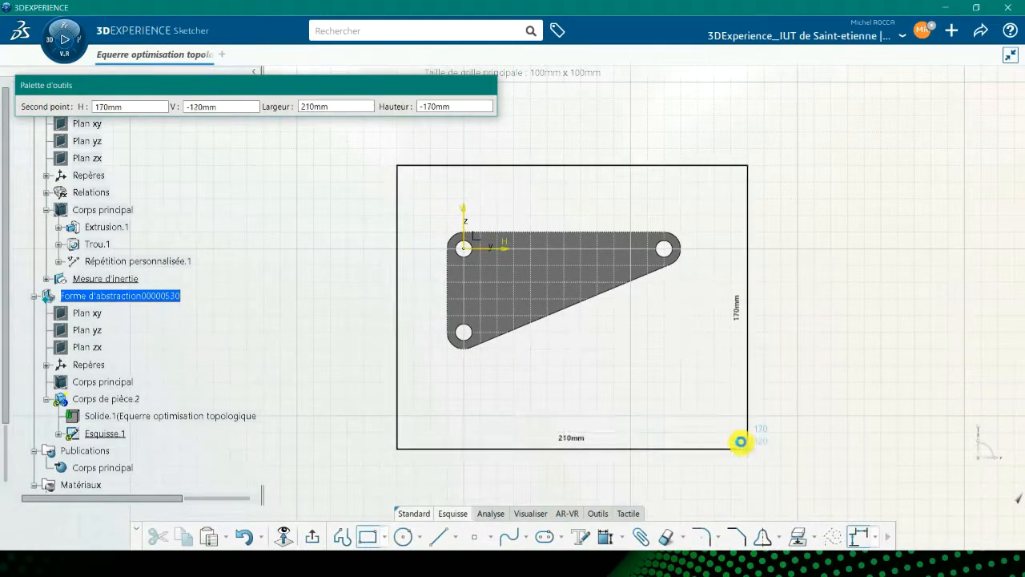
left_click(741, 407)
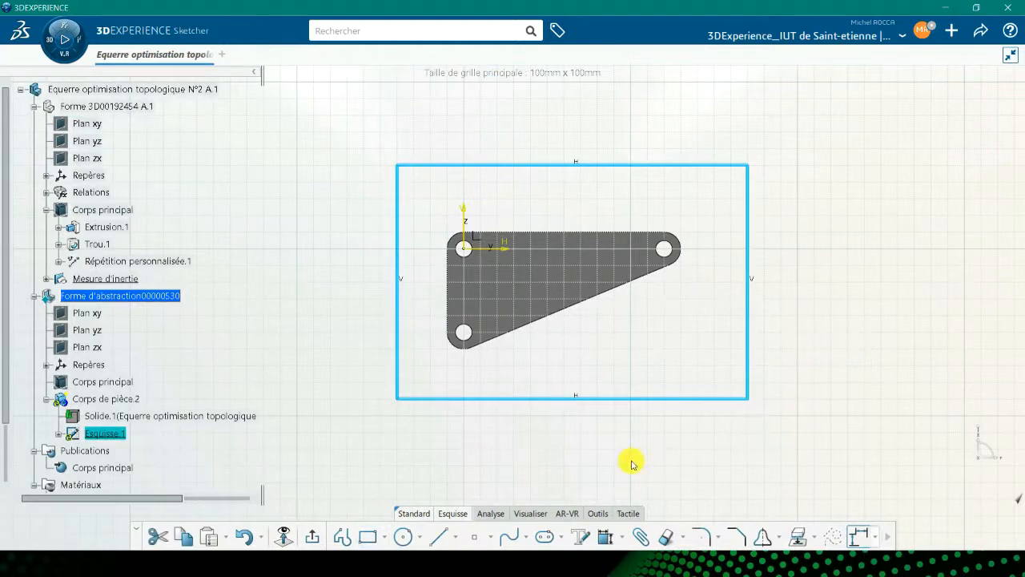
left_click(464, 331)
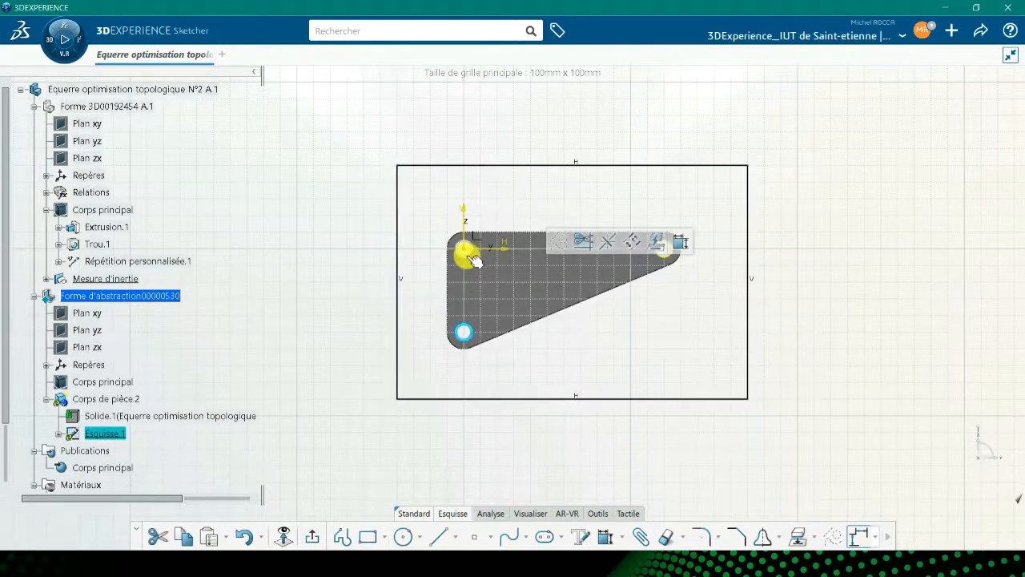
left_click(468, 251)
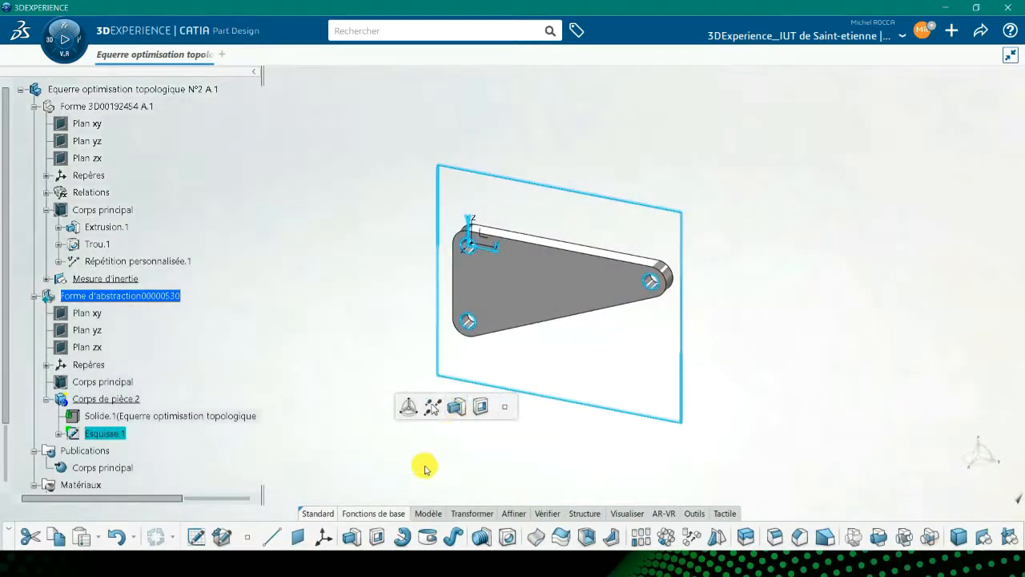
Extrude the rectangle sketch up to the bracket solid's face as limiting plane, with 0 mm offset.
left_click(354, 538)
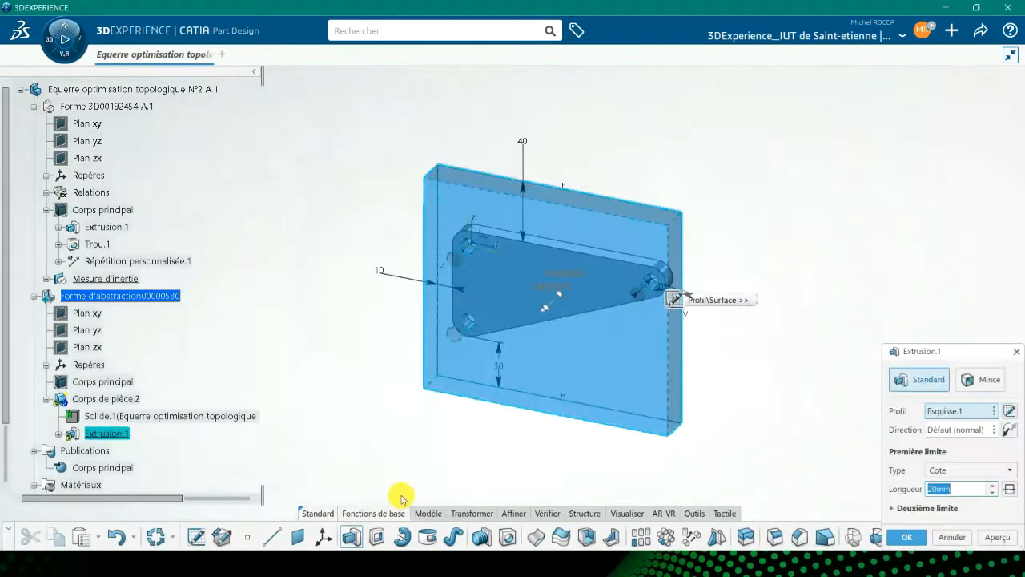
middle_click_drag(865, 233, 591, 313)
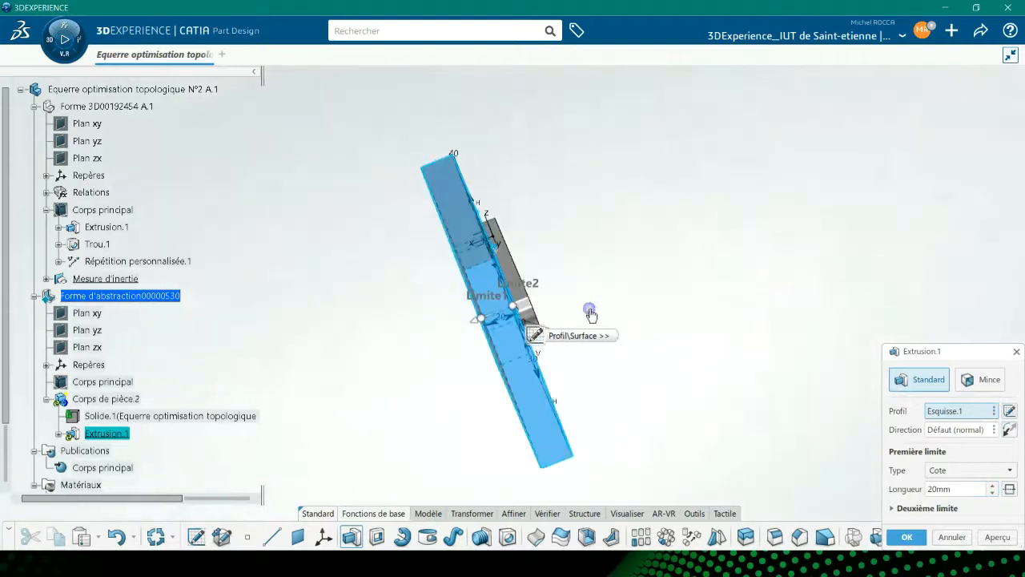
left_click(950, 470)
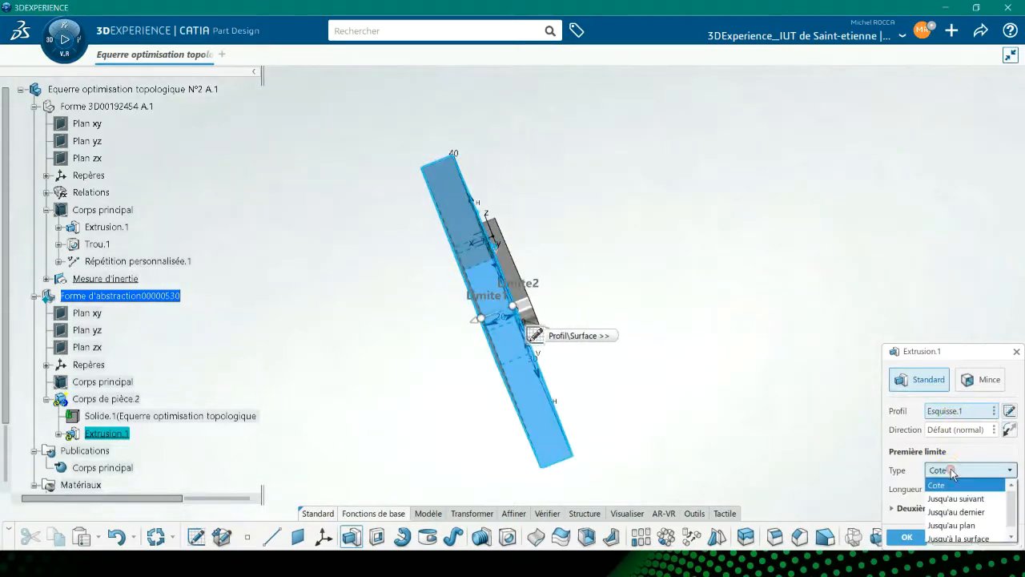
left_click(963, 528)
middle_click_drag(593, 251, 512, 292)
left_click(513, 292)
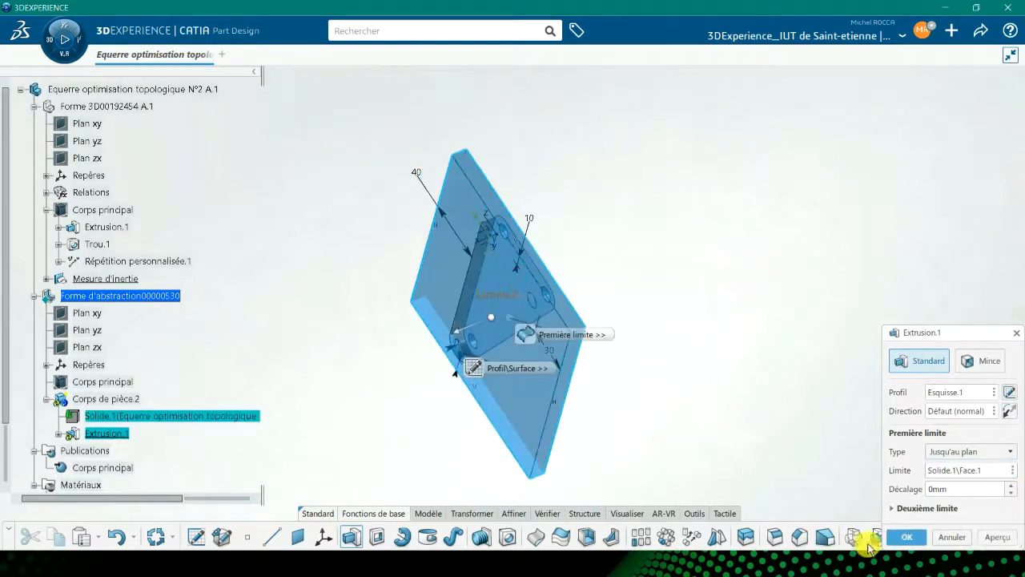
left_click(373, 356)
middle_click_drag(464, 338, 700, 237)
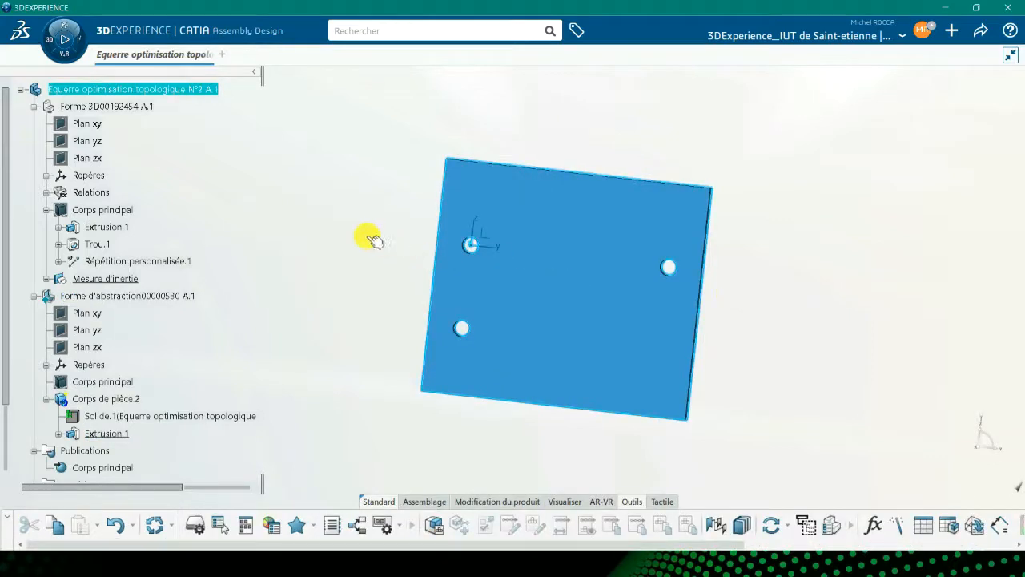
Switch to the Structural Generative Design app.
left_click(65, 39)
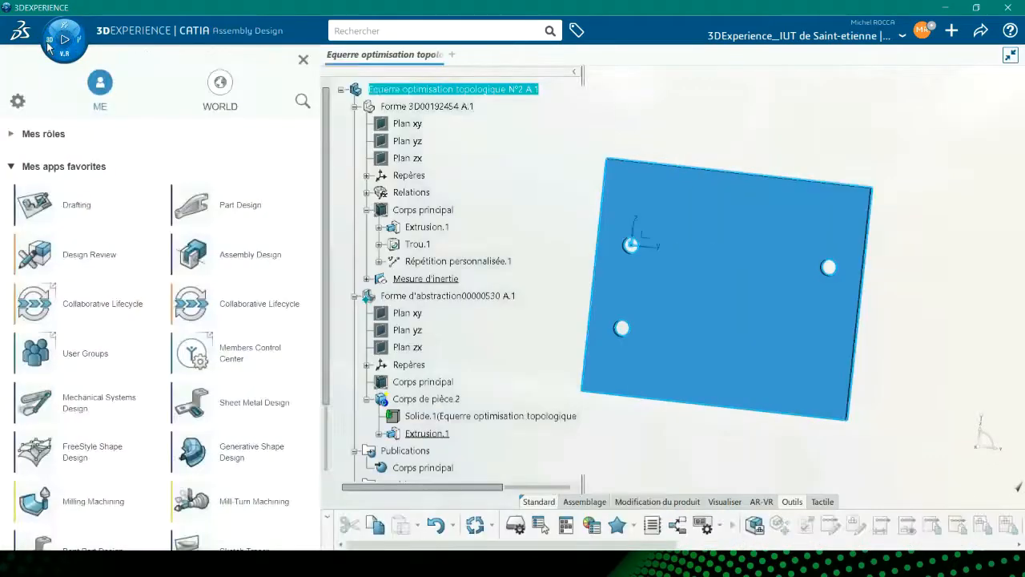
scroll(184, 336, "down", 5)
scroll(211, 362, "down", 5)
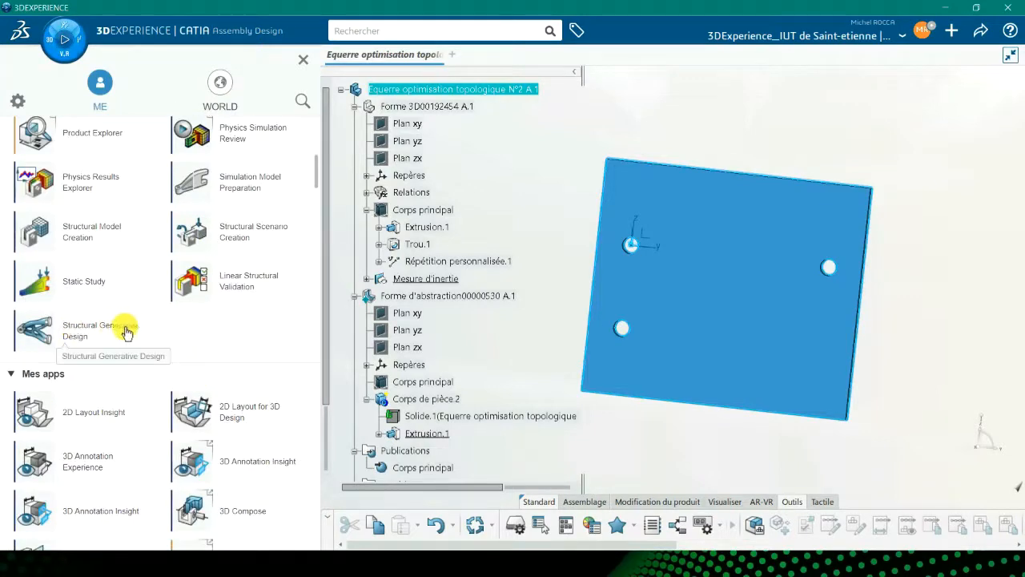
left_click(37, 333)
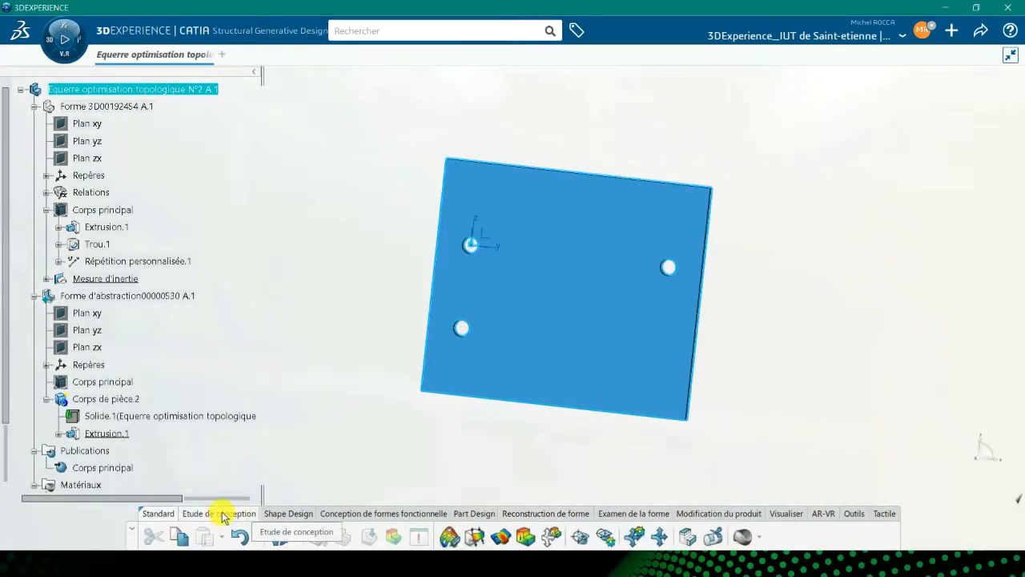
Create a new topology optimisation case with the strategy maximising stiffness for a given mass.
left_click(449, 539)
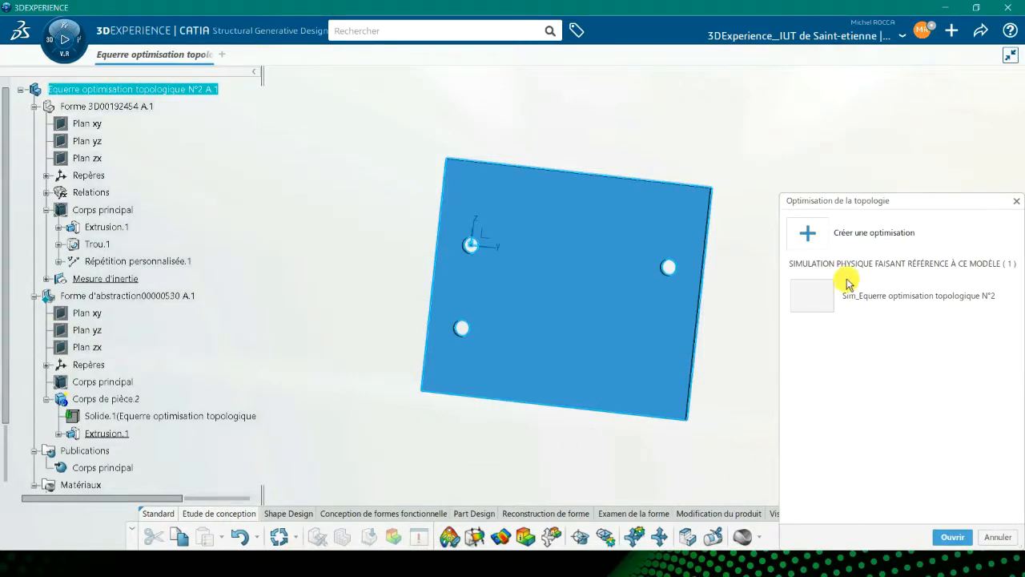
left_click(808, 233)
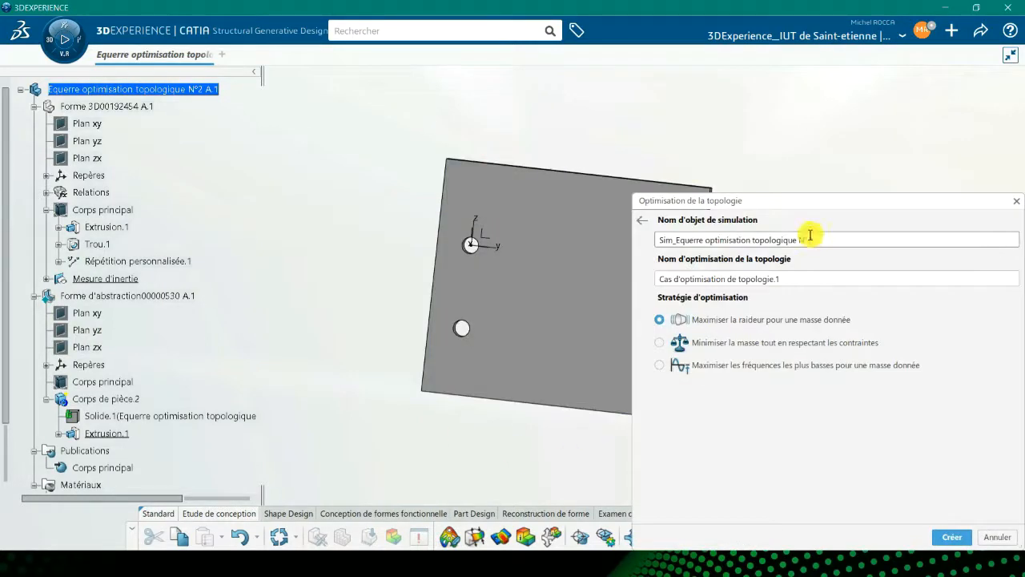
left_click(953, 537)
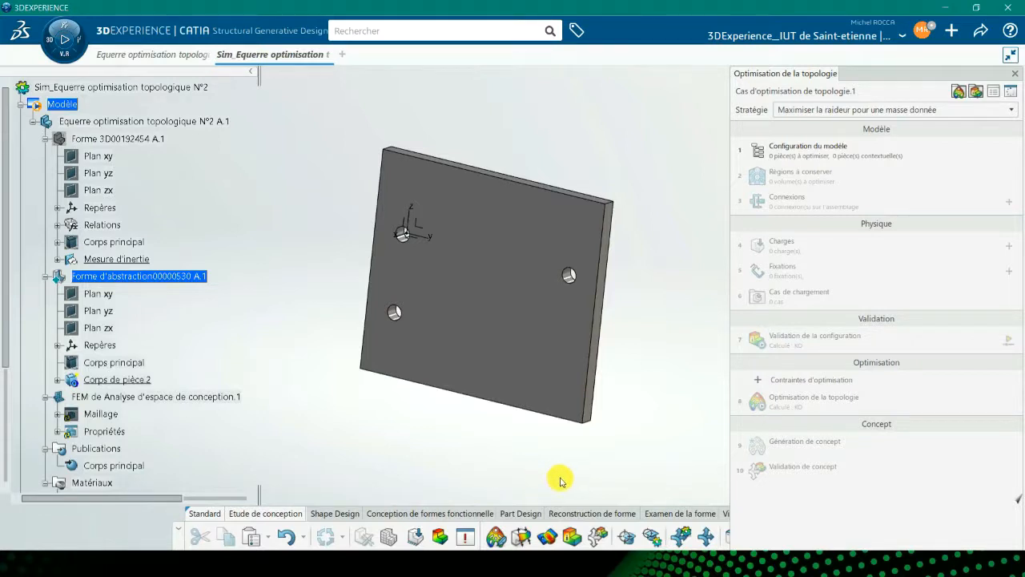
Create a standard cut space partition keeping the three hole faces with a 5 mm offset.
left_click_drag(872, 78, 867, 29)
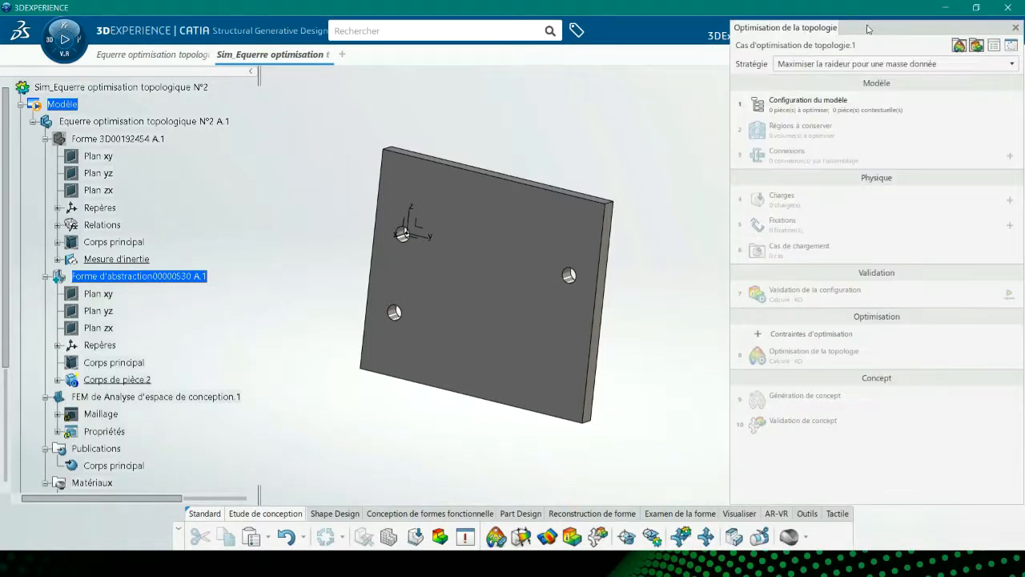
left_click(735, 538)
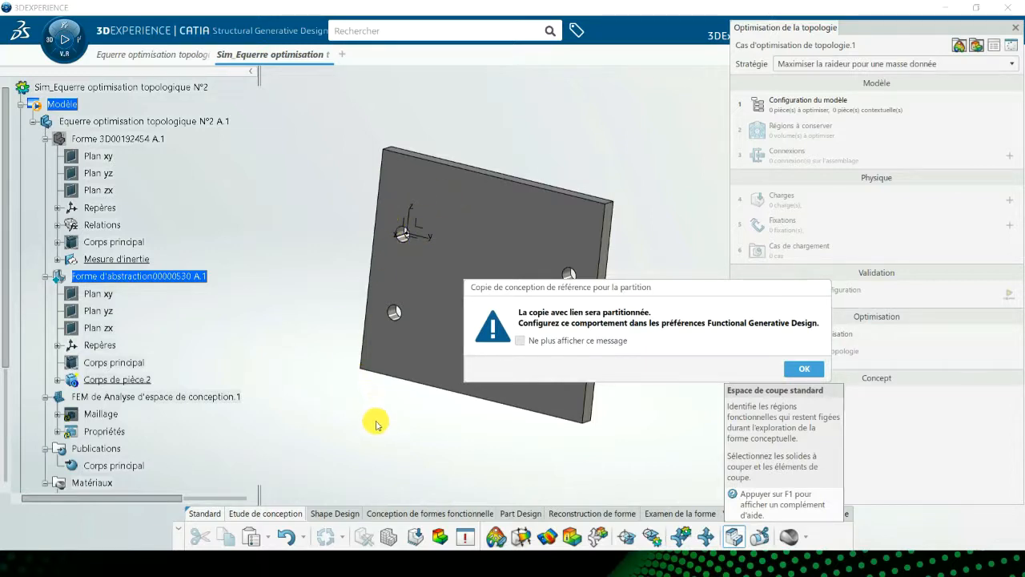
left_click(804, 371)
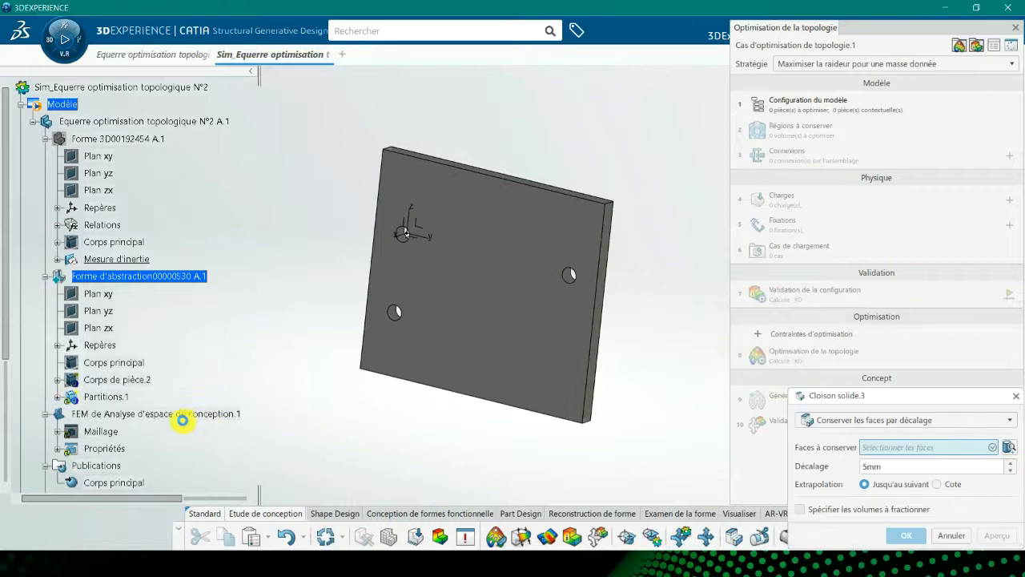
left_click(58, 396)
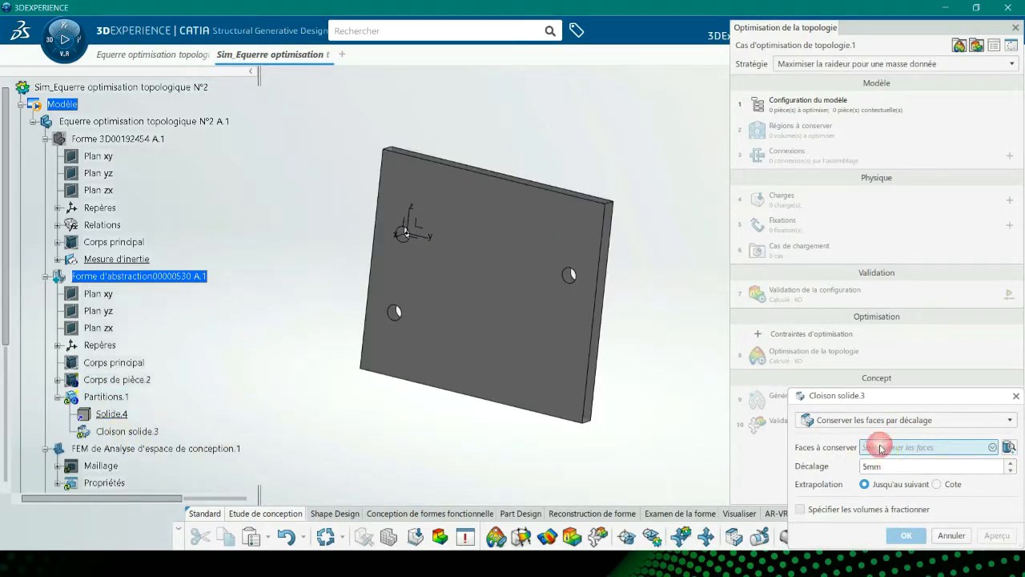
left_click(395, 318)
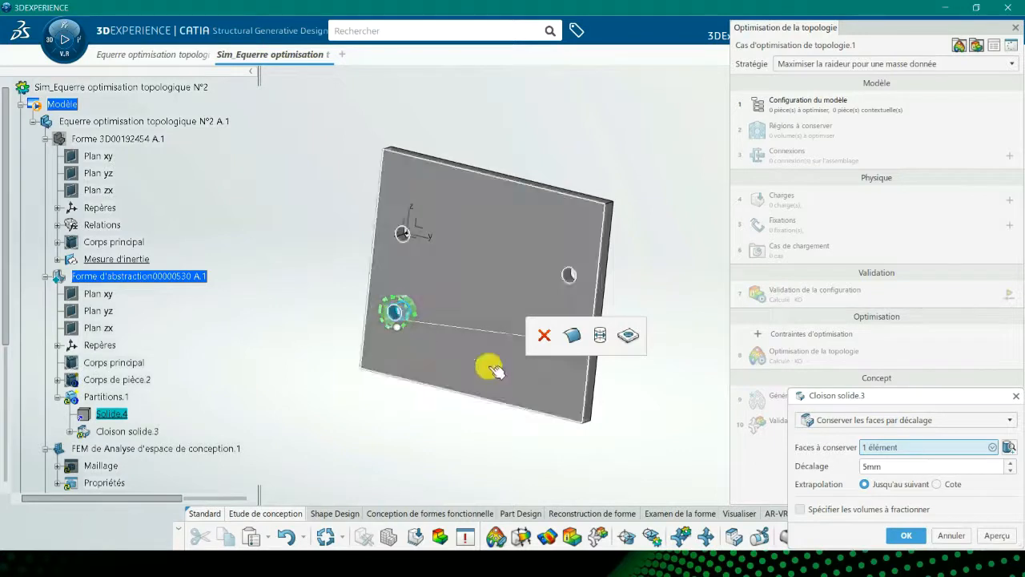
left_click(600, 336)
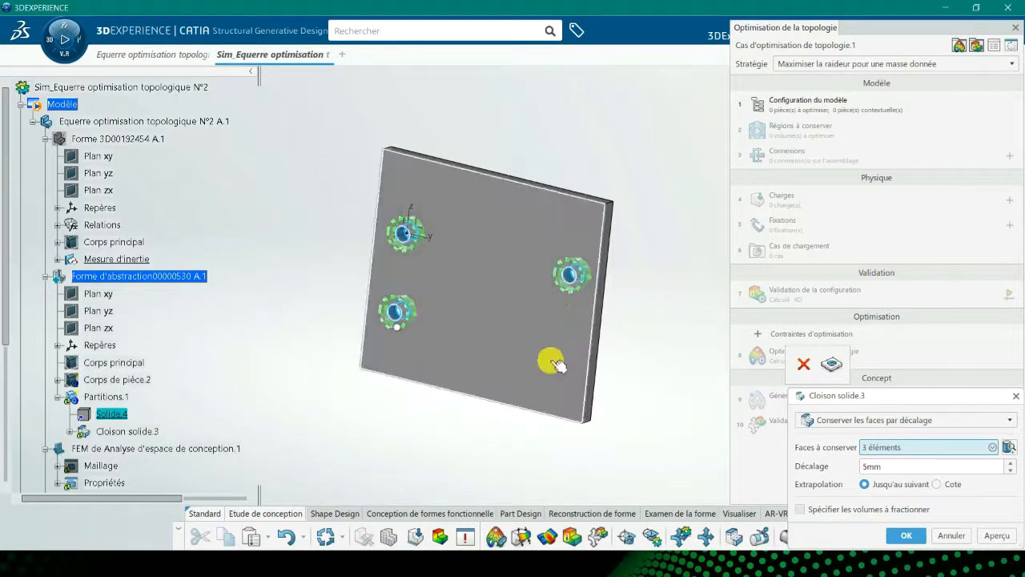
left_click(906, 536)
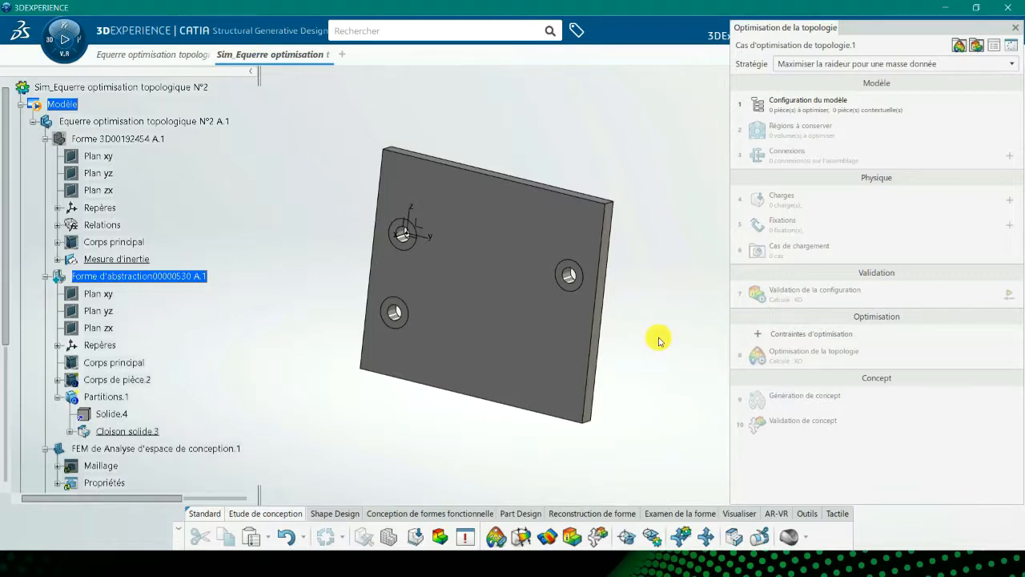
Configure the model with Partitions.1 as the only contributing part and accept the three preserved hole regions.
left_click(791, 105)
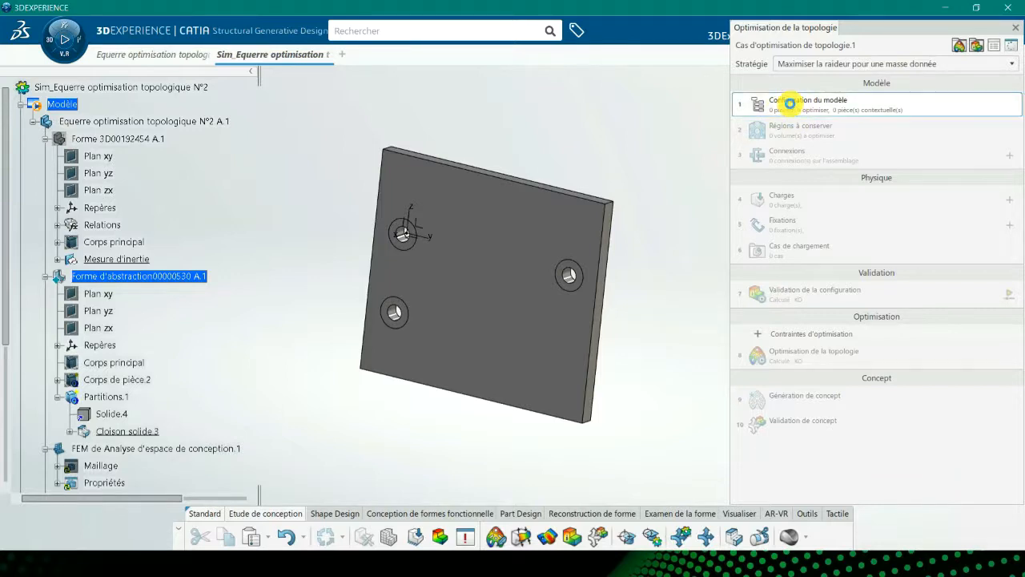
left_click(791, 103)
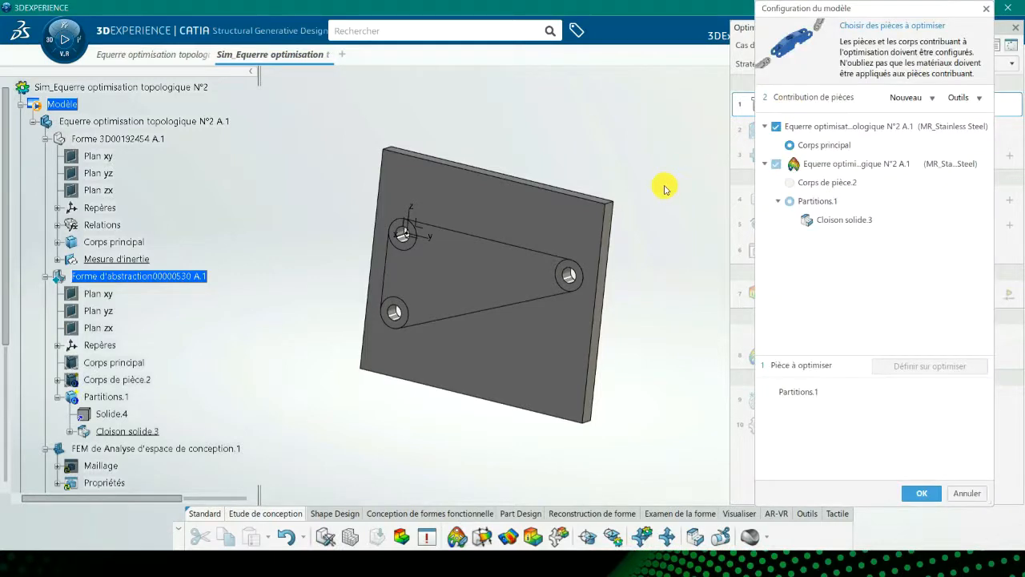
left_click(112, 414)
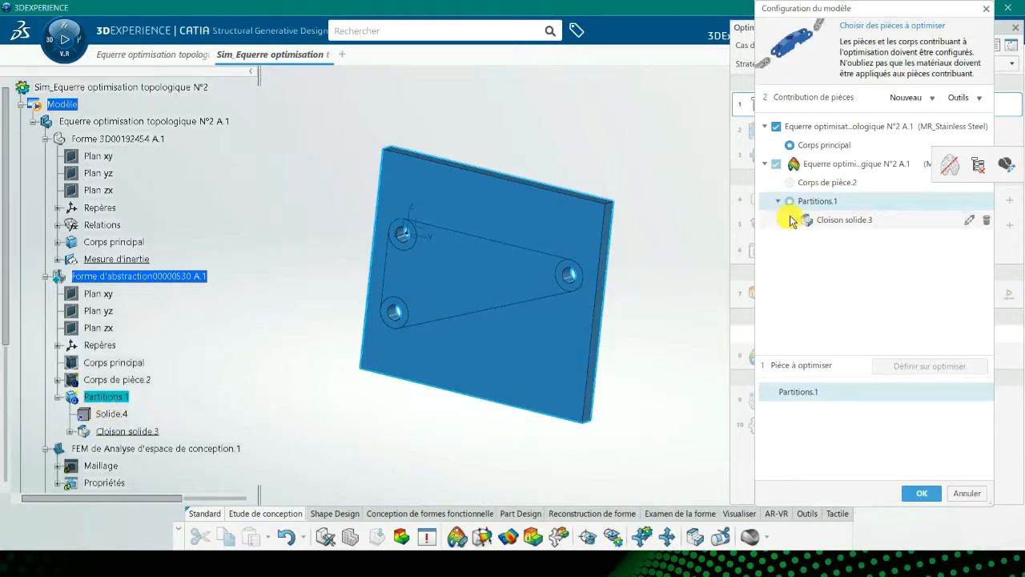
left_click(790, 147)
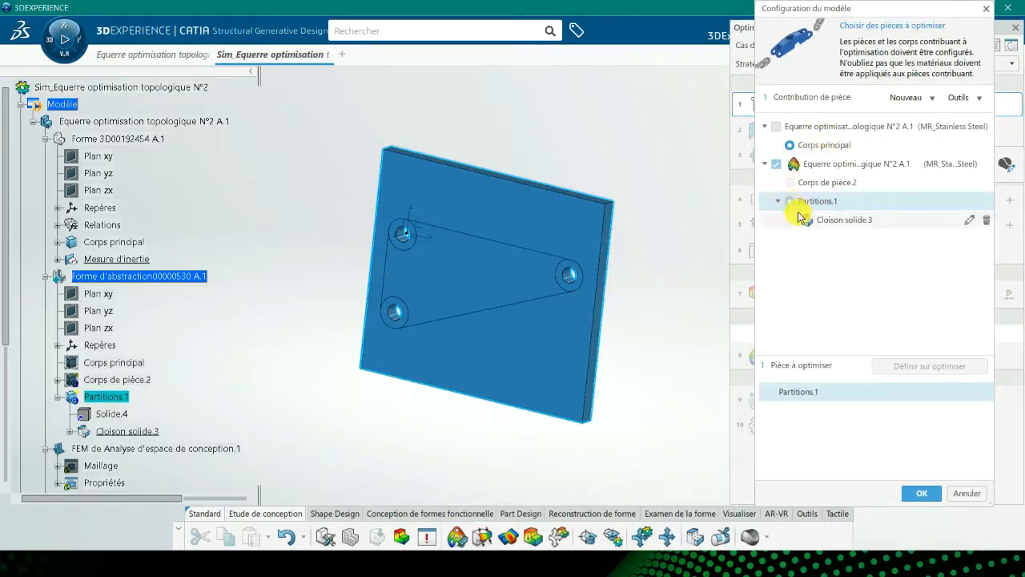
left_click(921, 493)
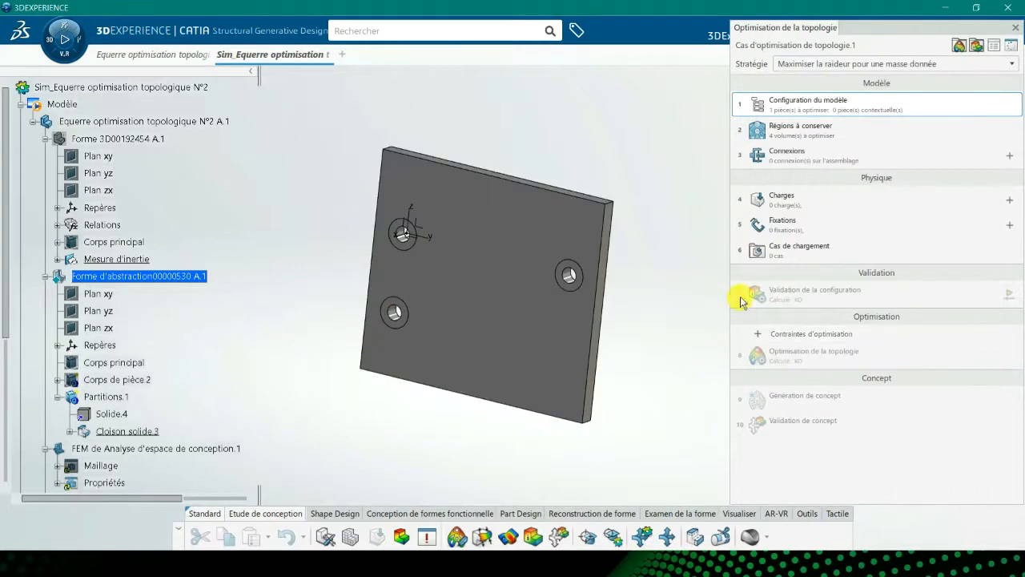
left_click(780, 126)
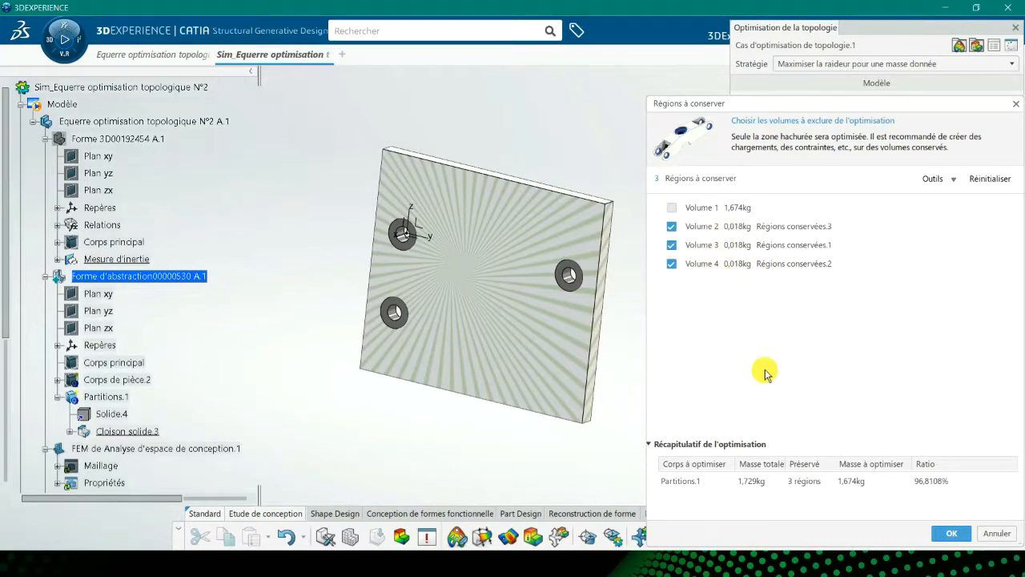
left_click(951, 535)
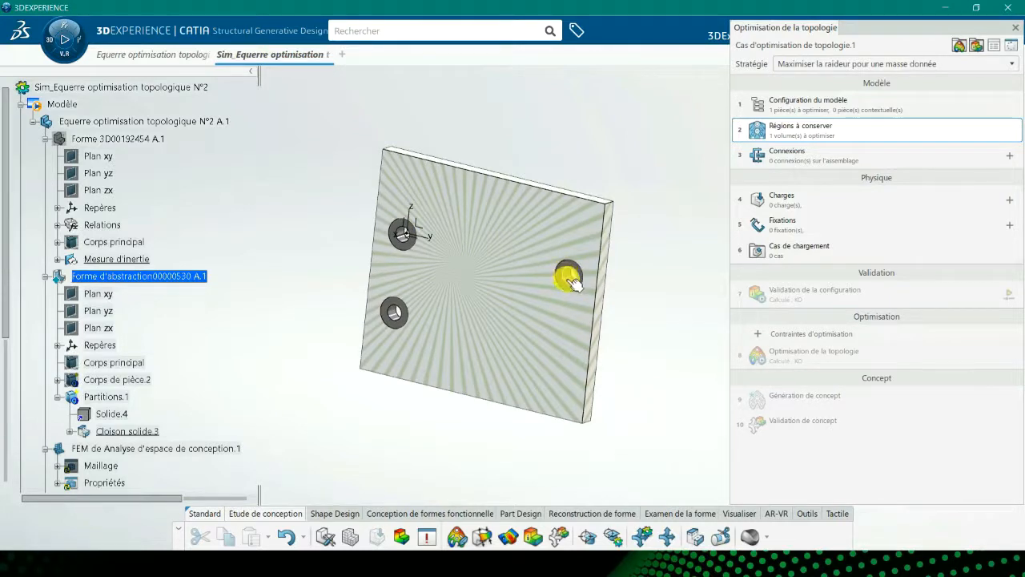
Add a bearing load on the right-hand hole with Force Y set to 1000 N.
left_click(776, 199)
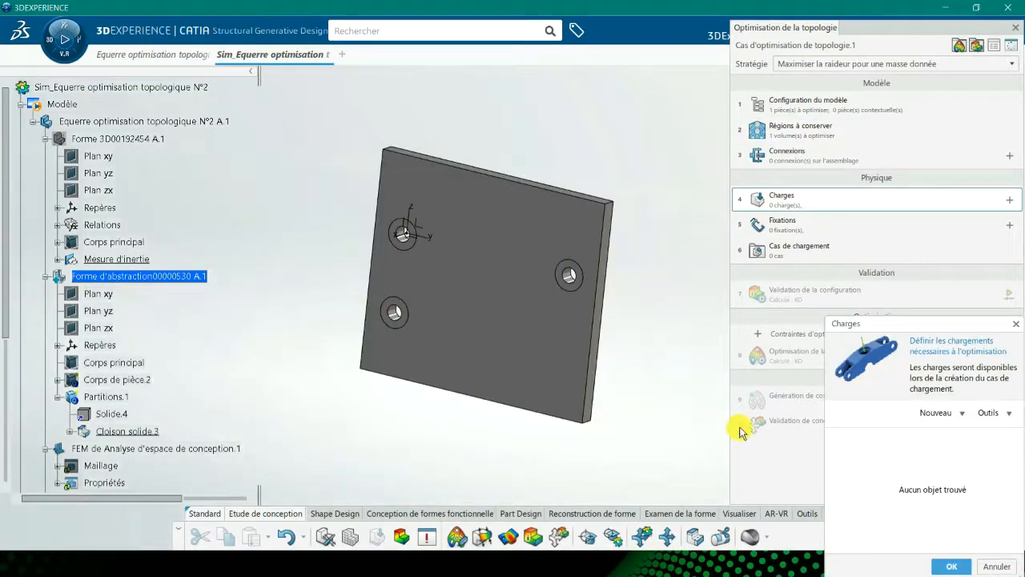
left_click(935, 412)
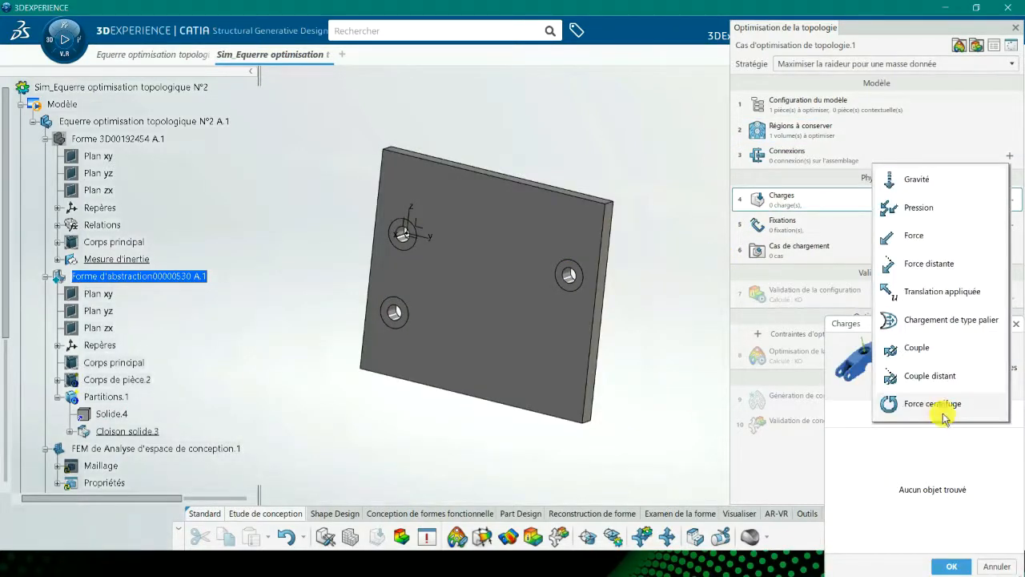
left_click(933, 325)
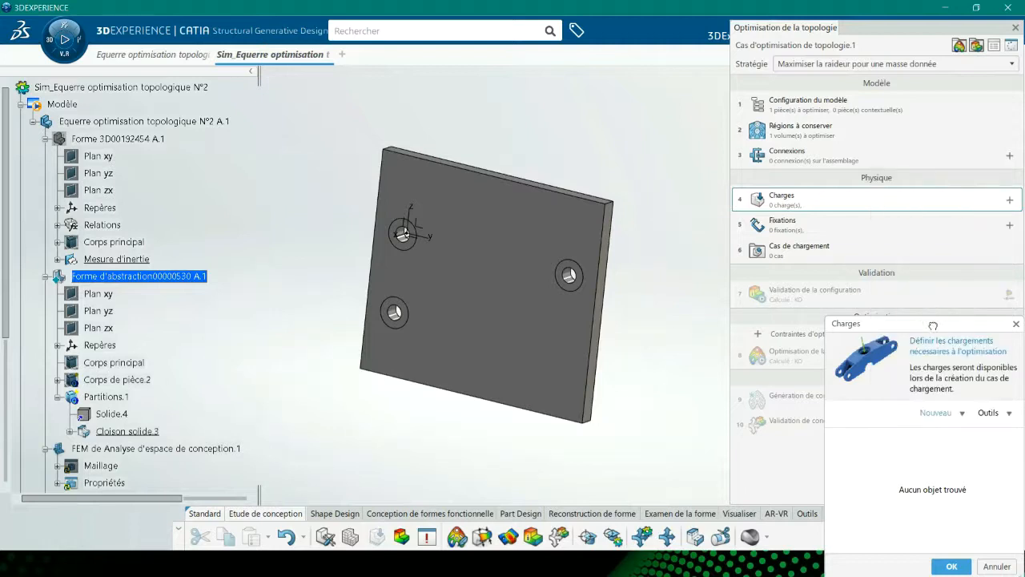
middle_click_drag(546, 239, 488, 174)
middle_click_drag(508, 253, 515, 263, "ctrl")
left_click(513, 118)
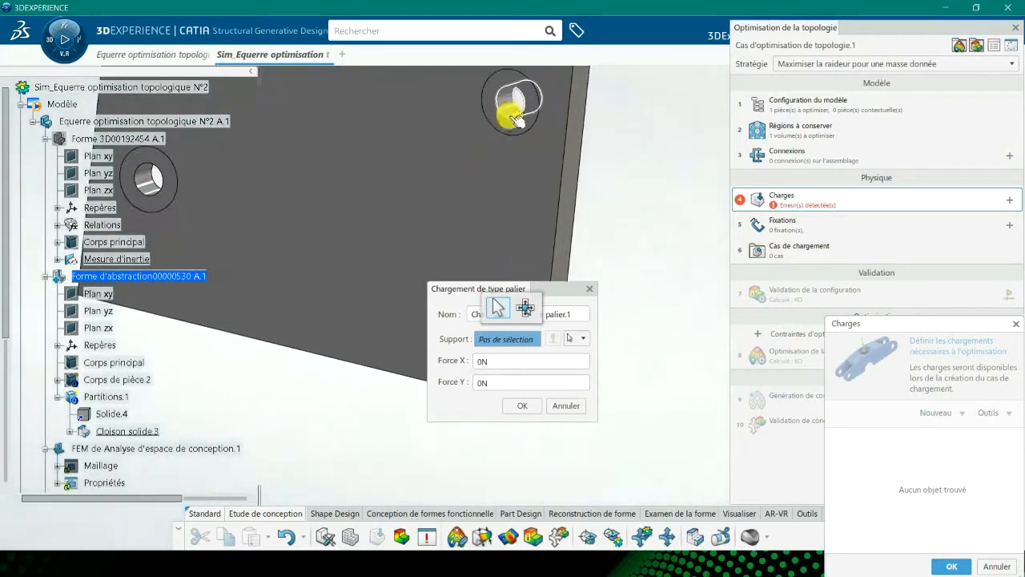
middle_click_drag(615, 167, 583, 259)
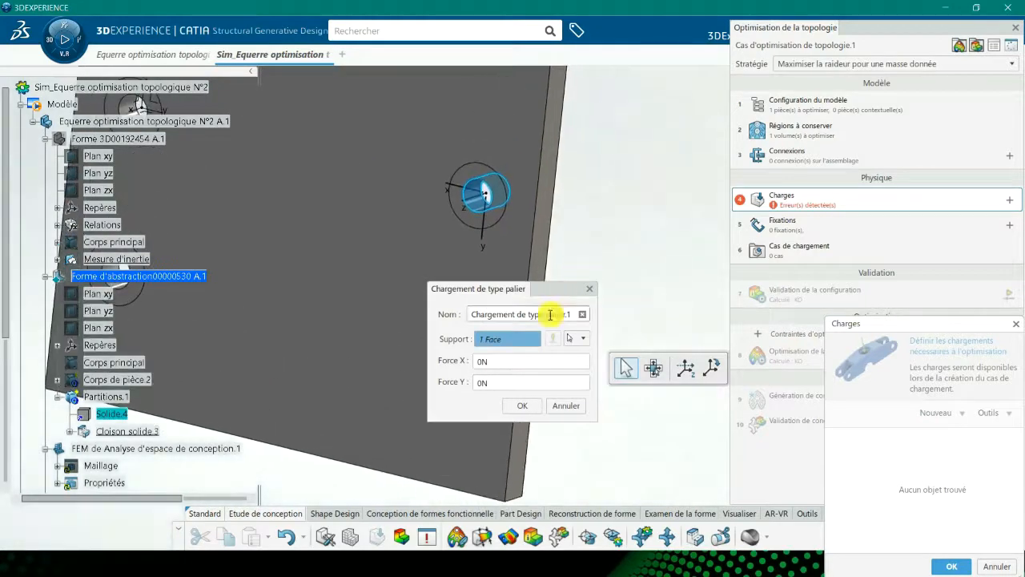
left_click(507, 378)
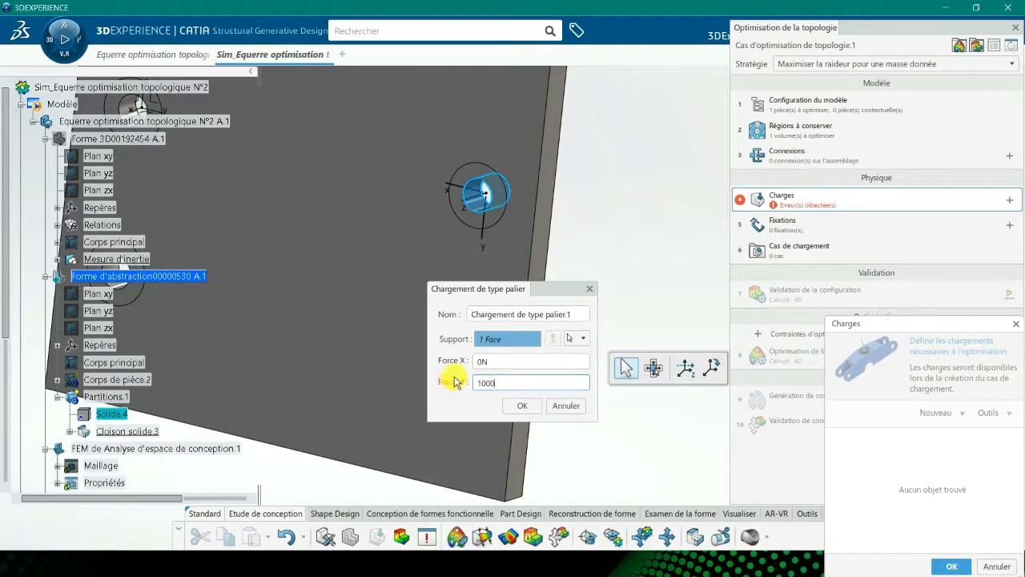
left_click(520, 406)
middle_click_drag(420, 332, 576, 369)
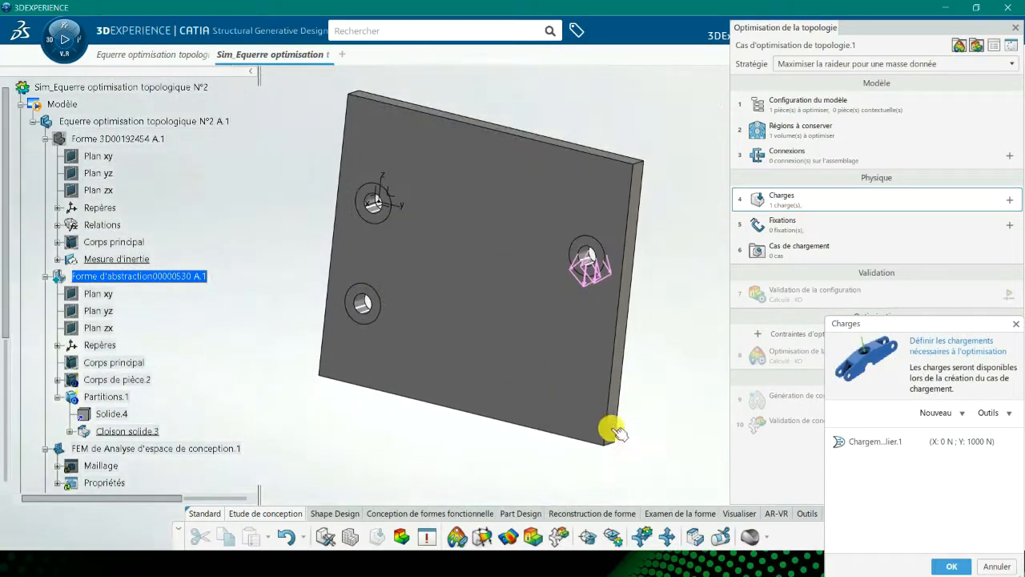
left_click(952, 565)
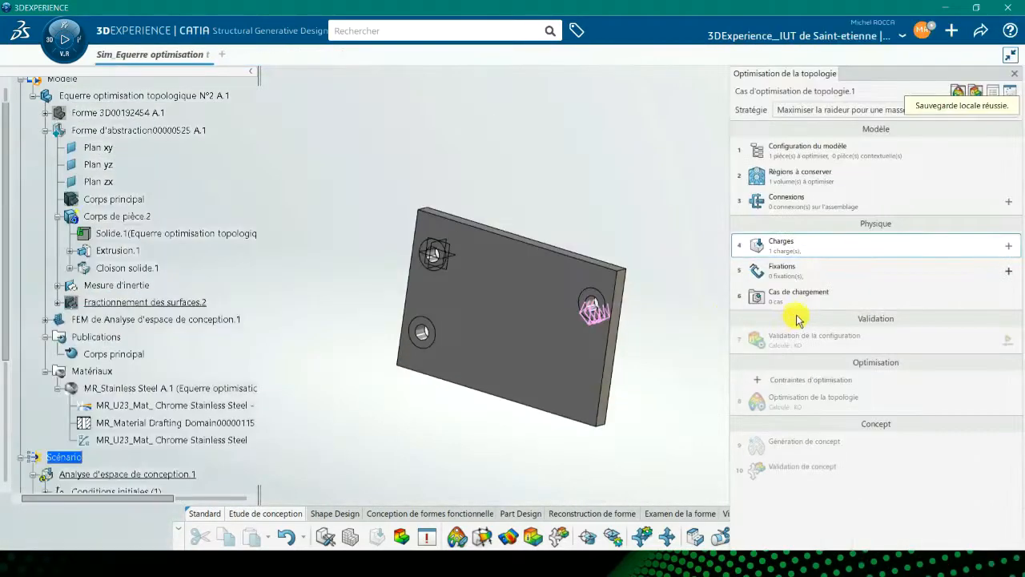
Add a clamp (Encastrement) fixation on two faces of the lower-left hole and confirm the fixations.
left_click(777, 272)
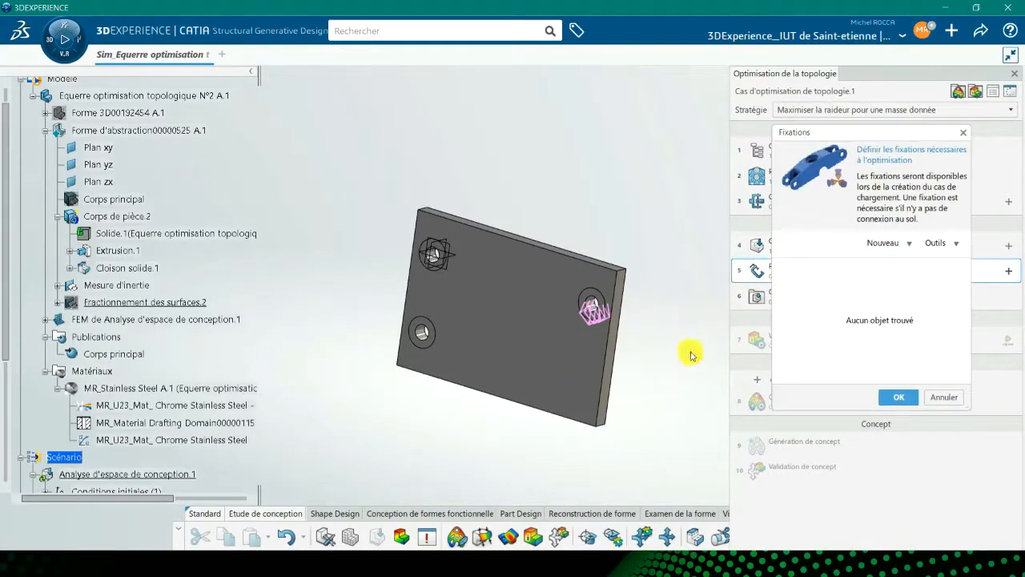
left_click(883, 243)
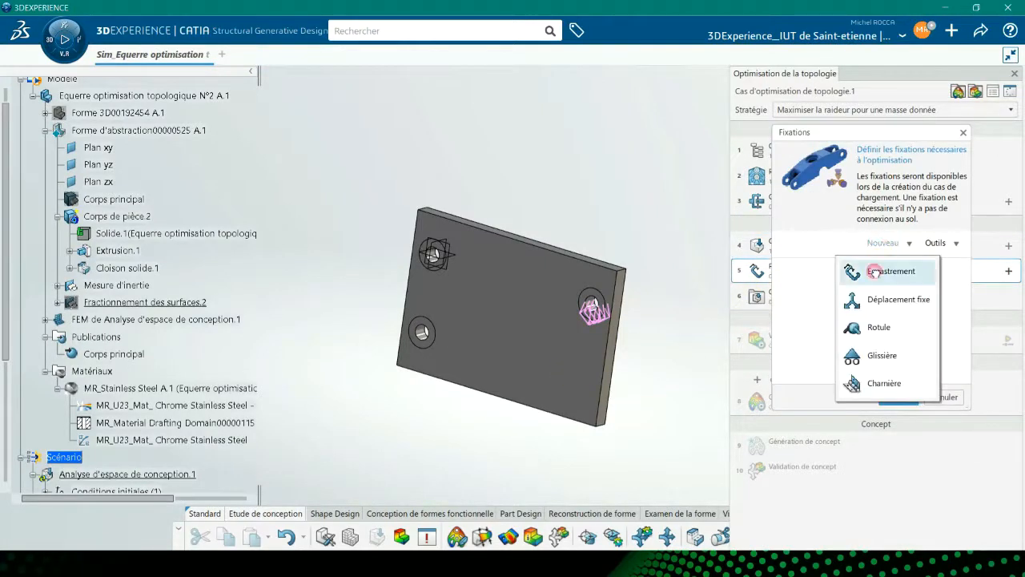
left_click(876, 273)
left_click_drag(426, 279, 328, 184)
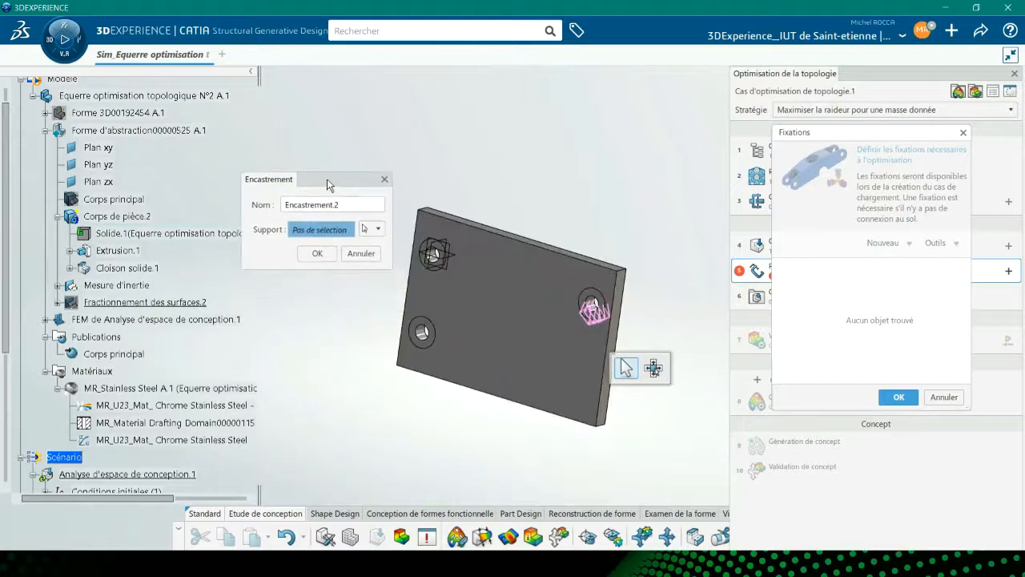
left_click(424, 335)
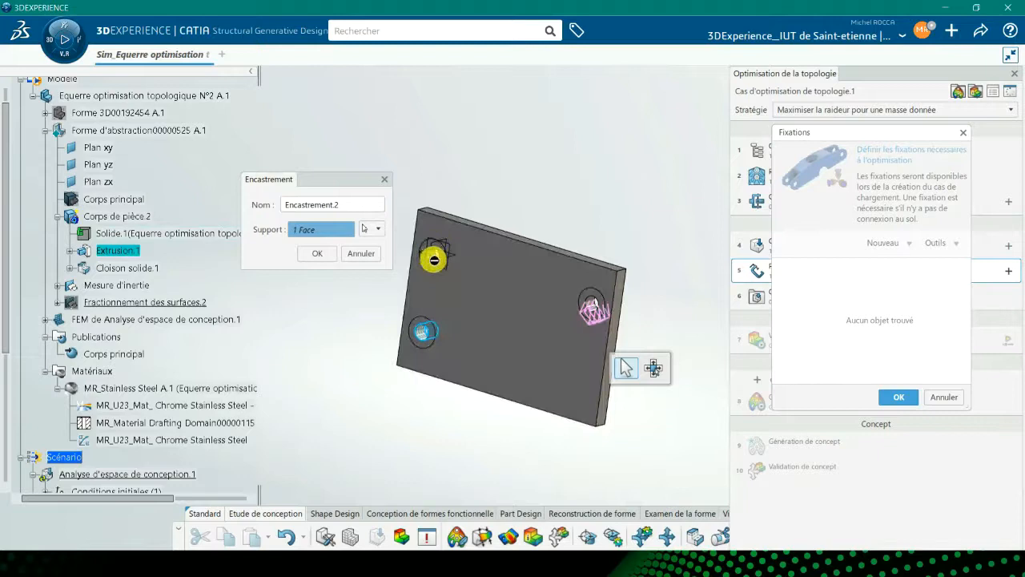
middle_click_drag(459, 369, 621, 340)
left_click(517, 335)
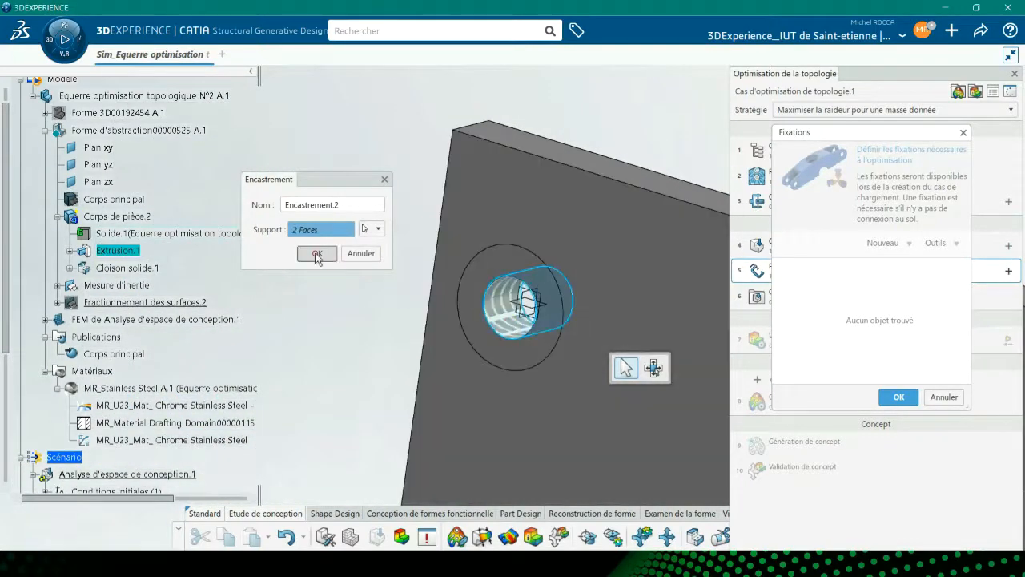
left_click(315, 253)
middle_click_drag(591, 440, 510, 312)
left_click(891, 398)
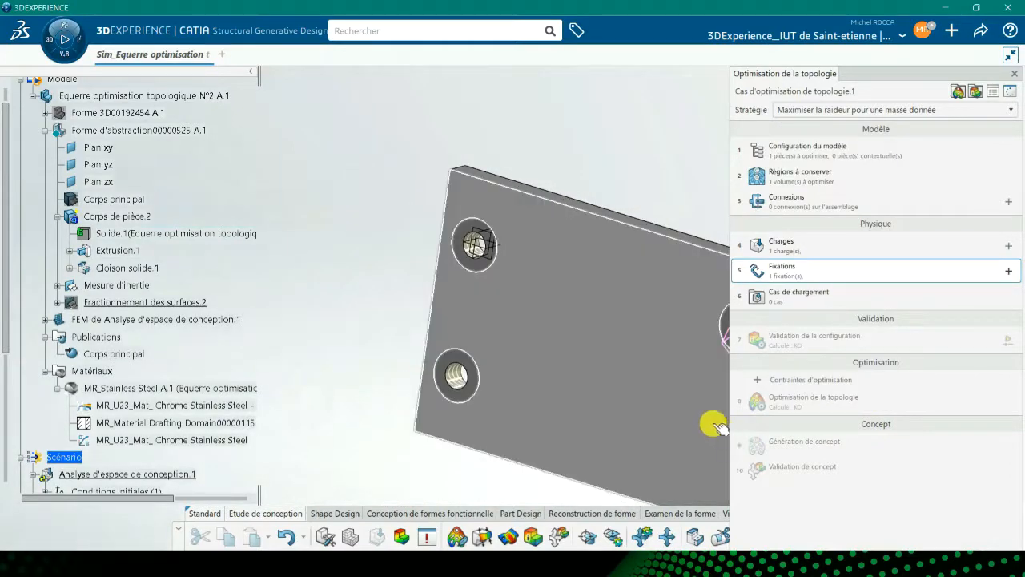
Create a linear load case that includes the bearing load and the Encastrement.2 fixation.
left_click(801, 295)
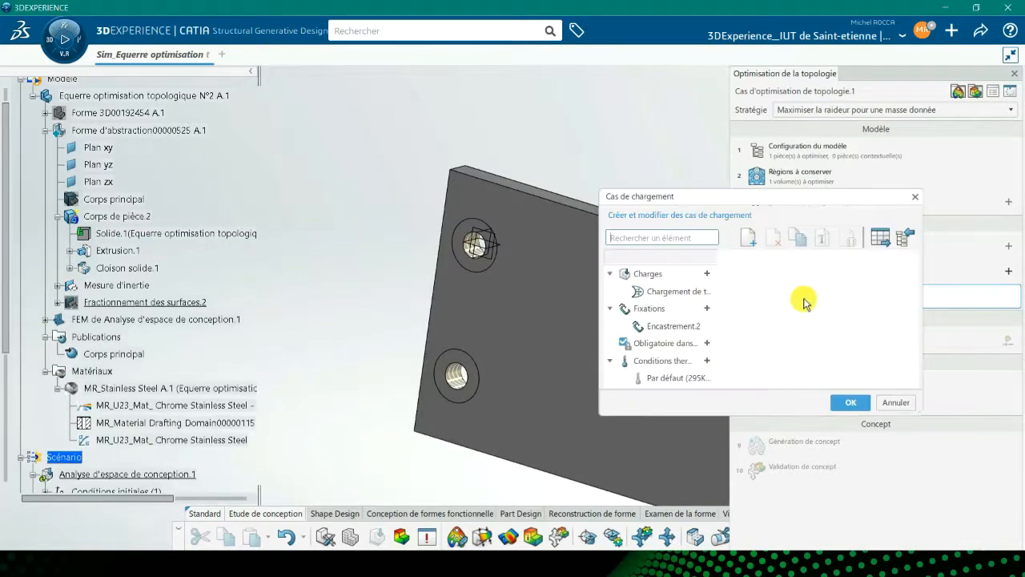
left_click_drag(801, 197, 573, 133)
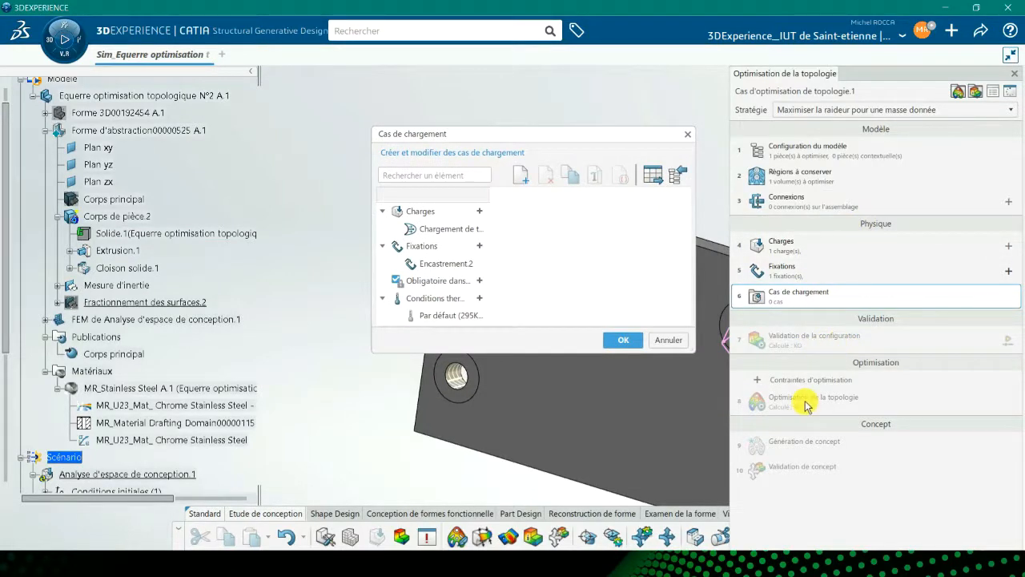
left_click(520, 176)
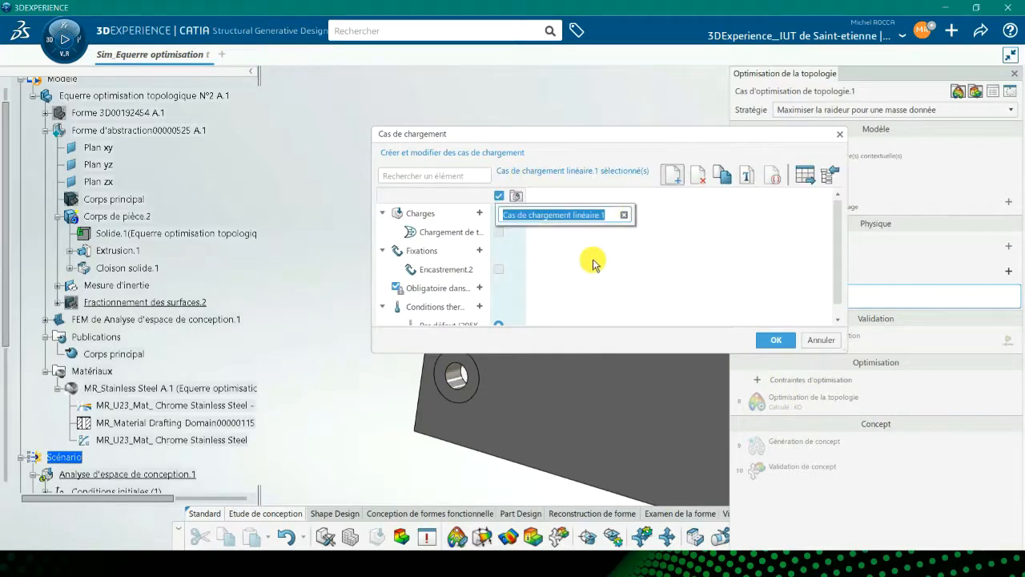
left_click(497, 236)
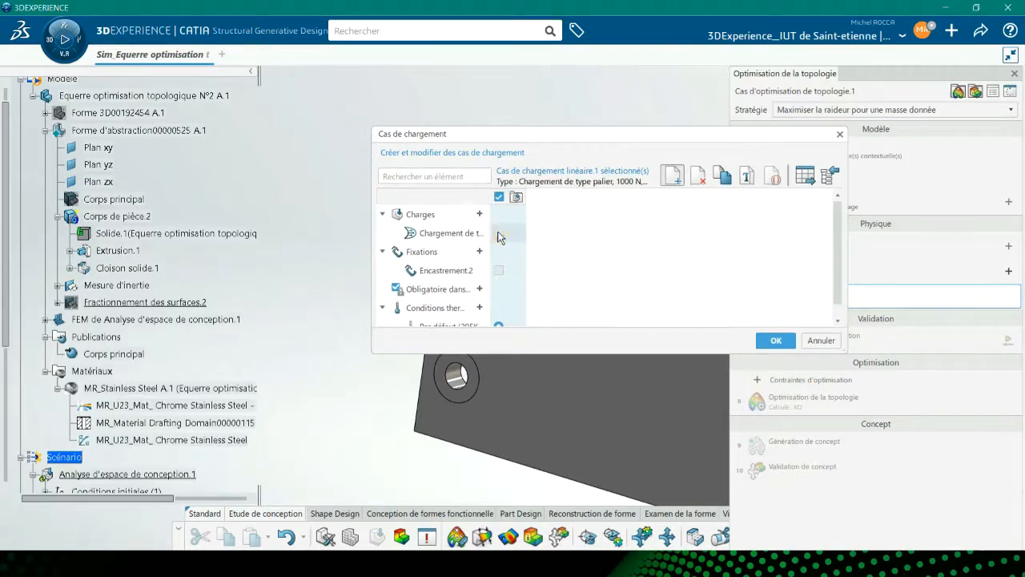
left_click(498, 234)
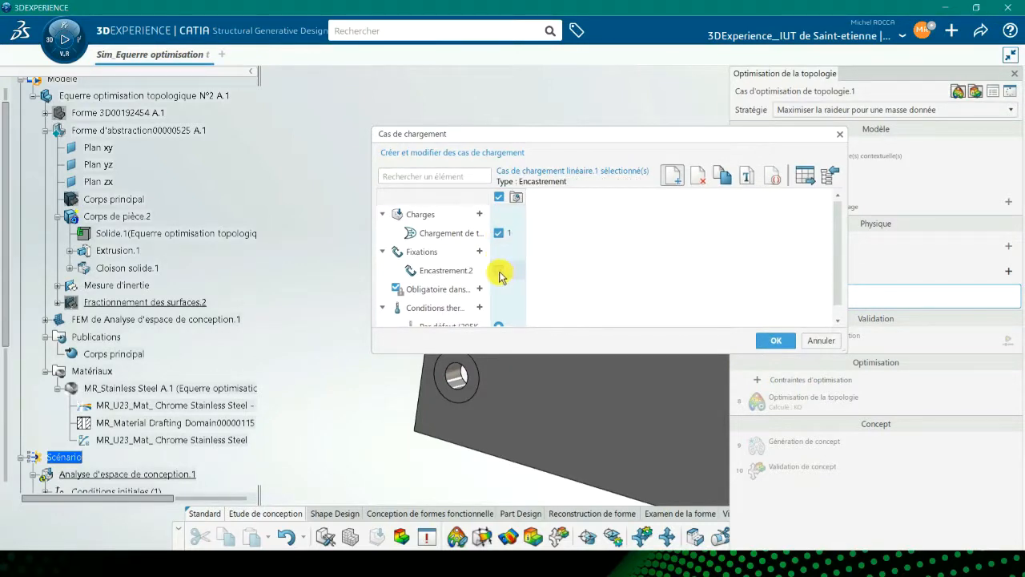
left_click(497, 275)
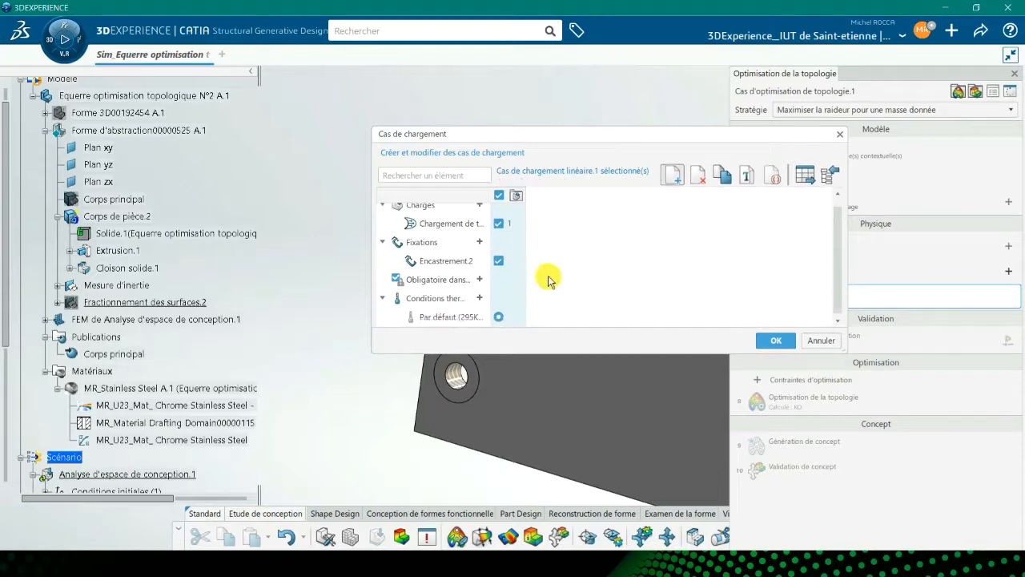
scroll(438, 321, "down", 1)
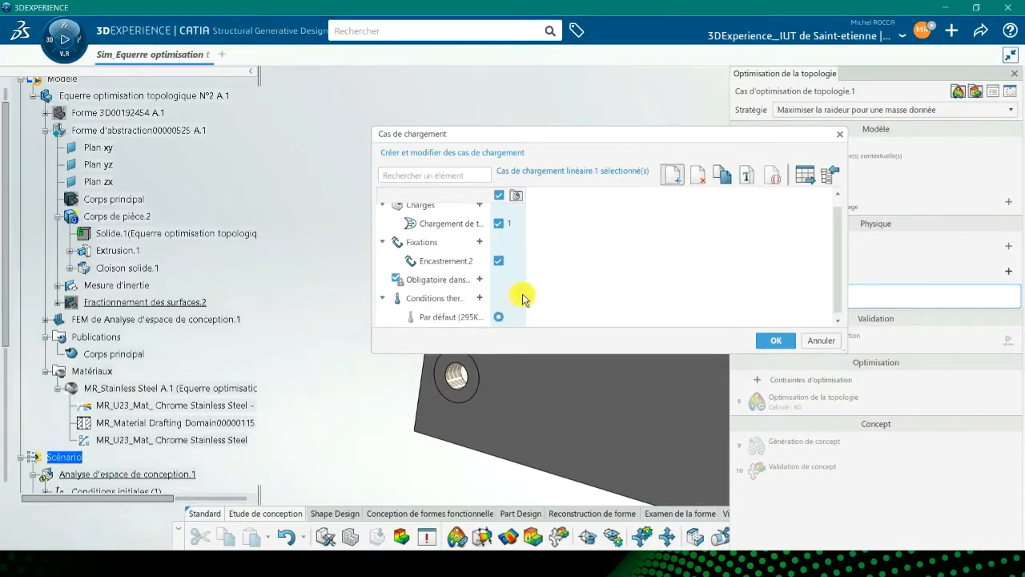
left_click(781, 340)
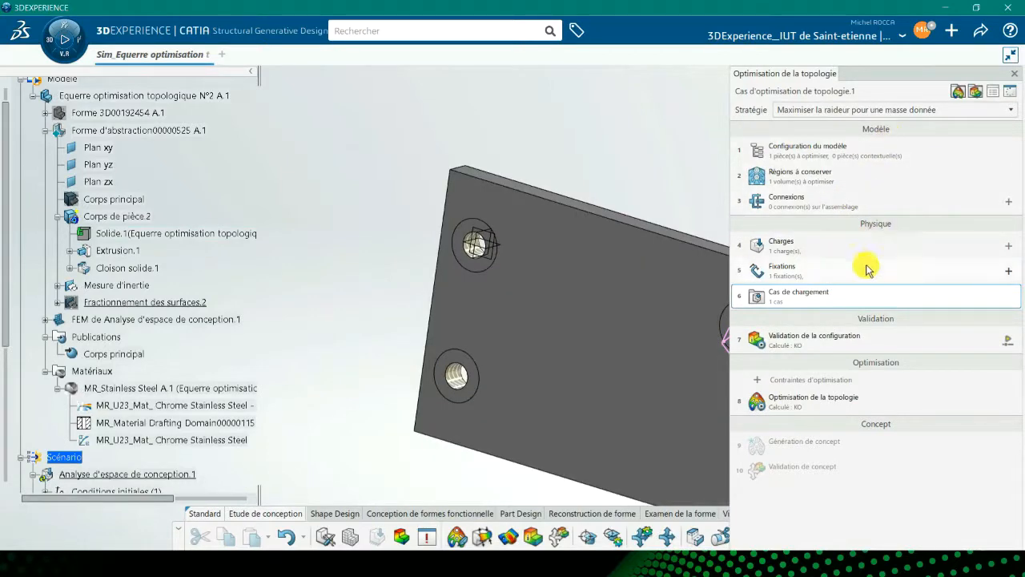
Run the configuration validation, including the model checks.
left_click(782, 343)
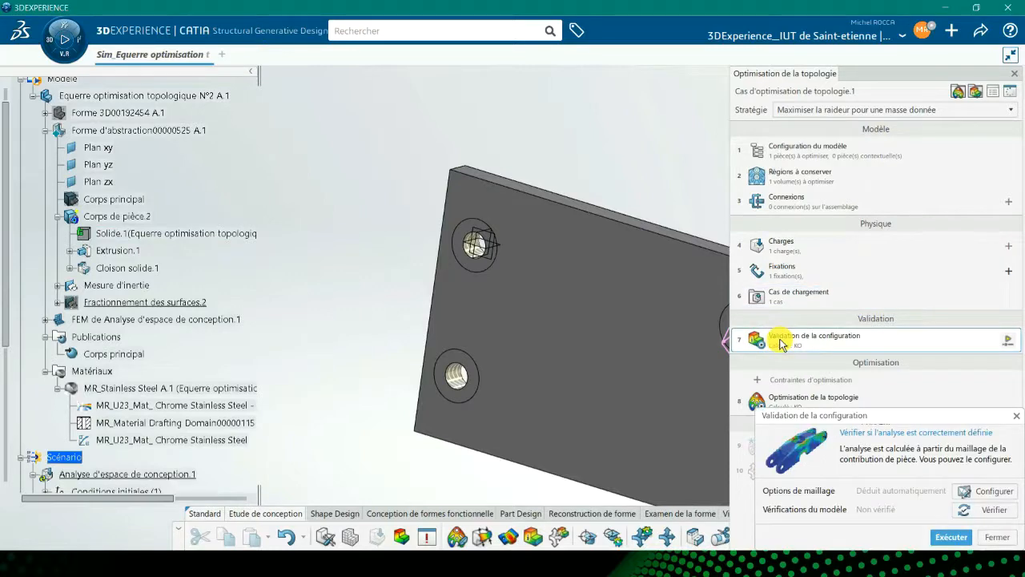
left_click(984, 511)
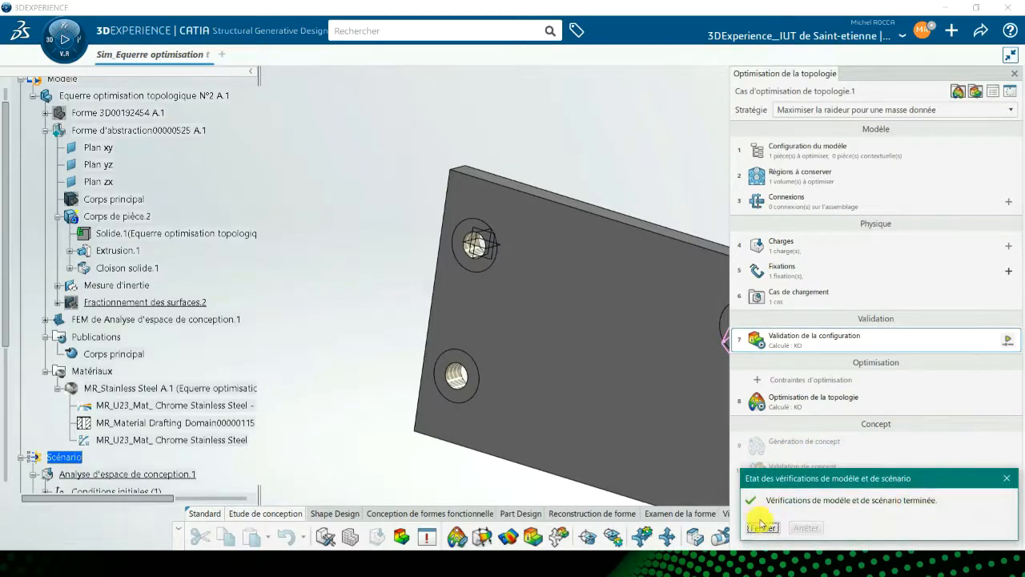
left_click(763, 529)
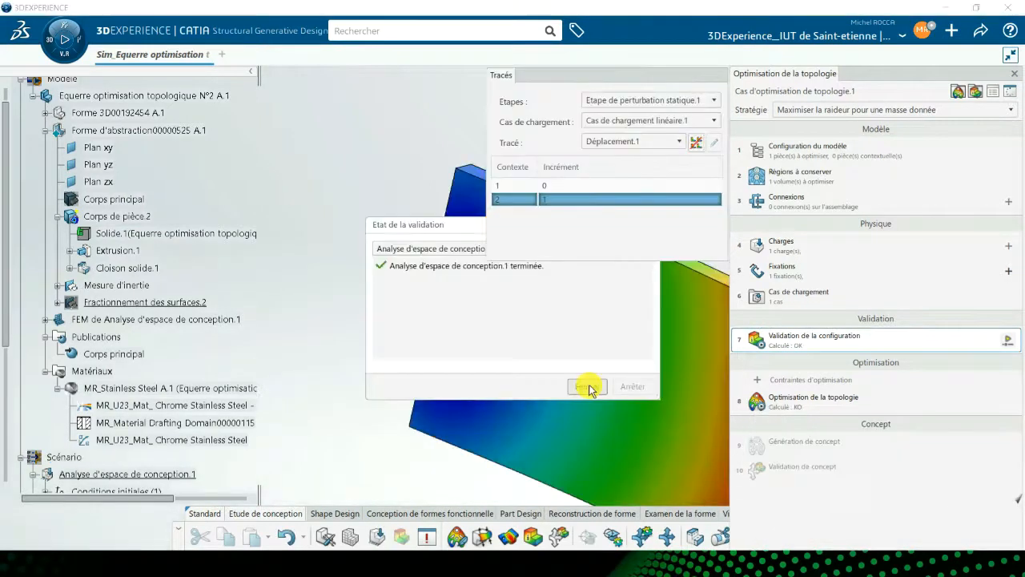
left_click(590, 386)
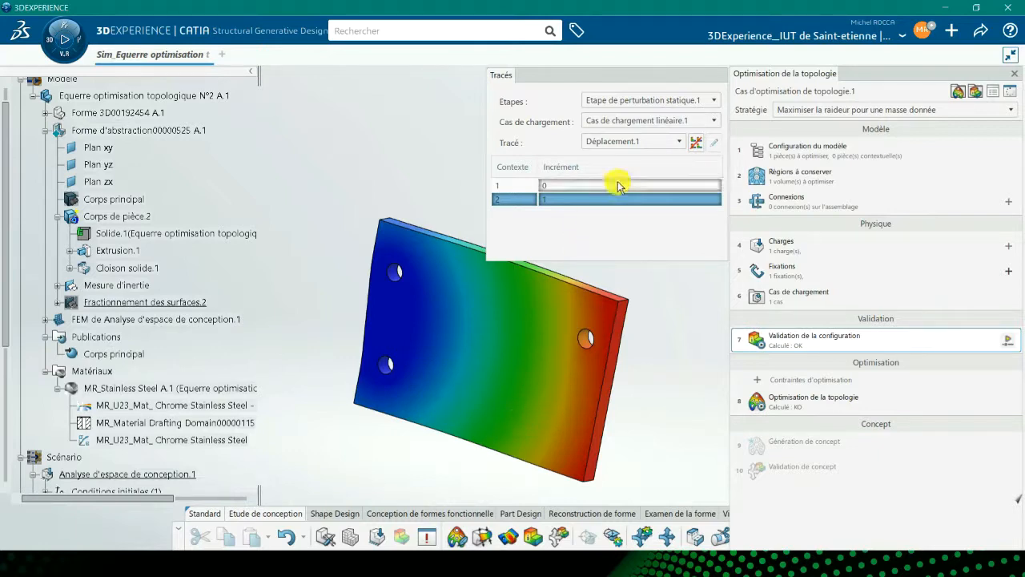
Switch the validation result plot to Von Mises stress and then to safety factor.
left_click(631, 142)
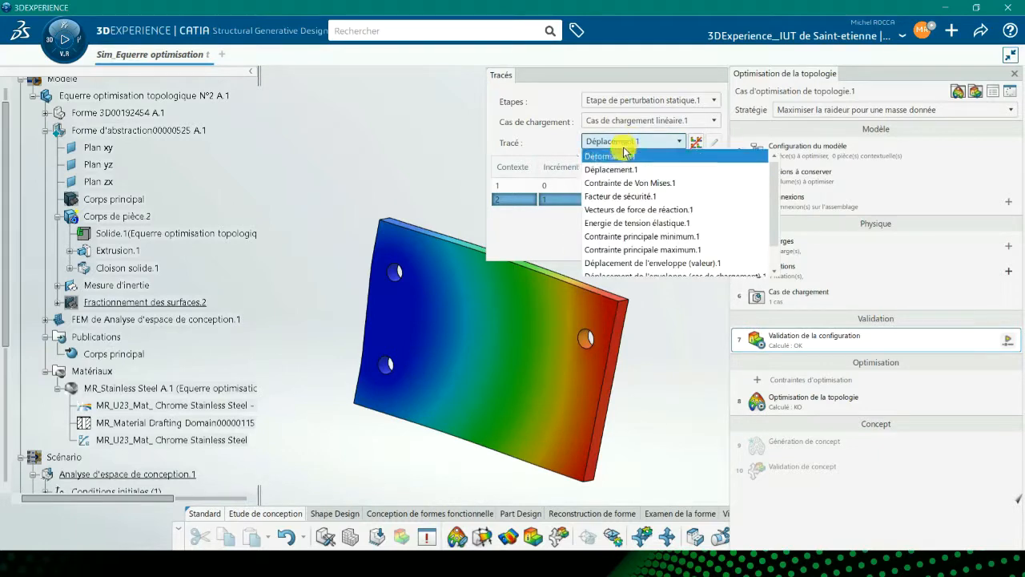
left_click(622, 183)
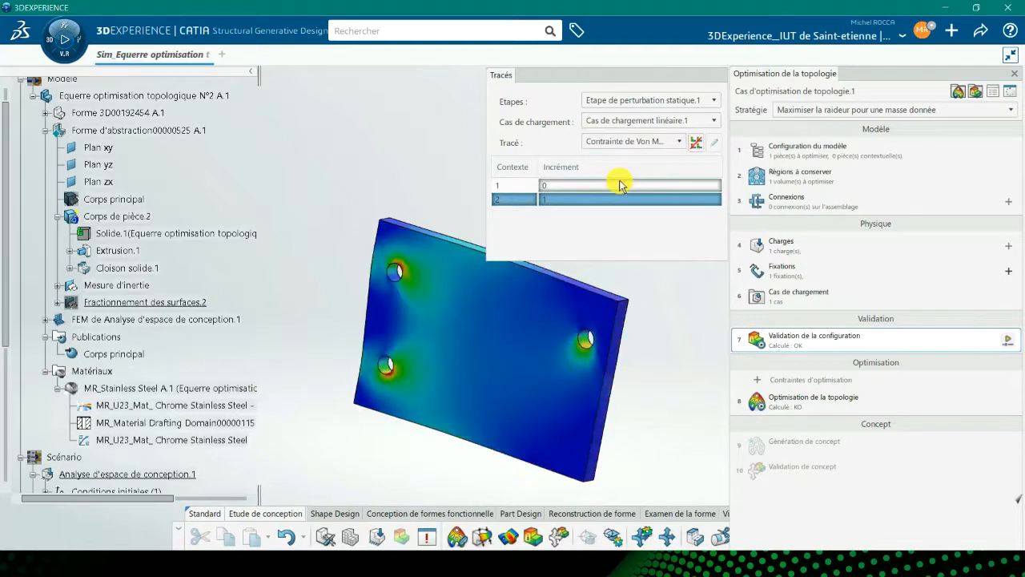
left_click(631, 142)
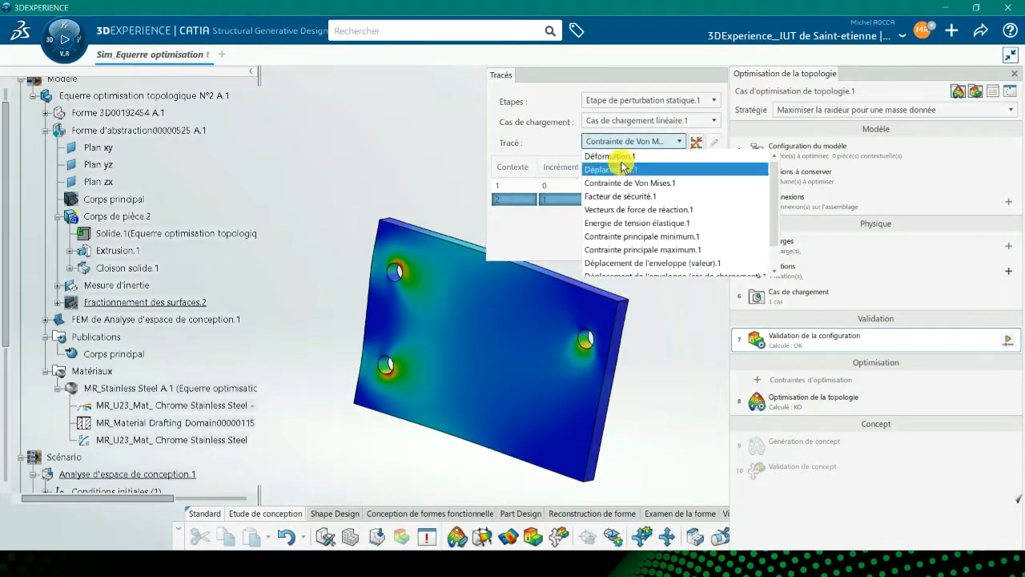
left_click(615, 196)
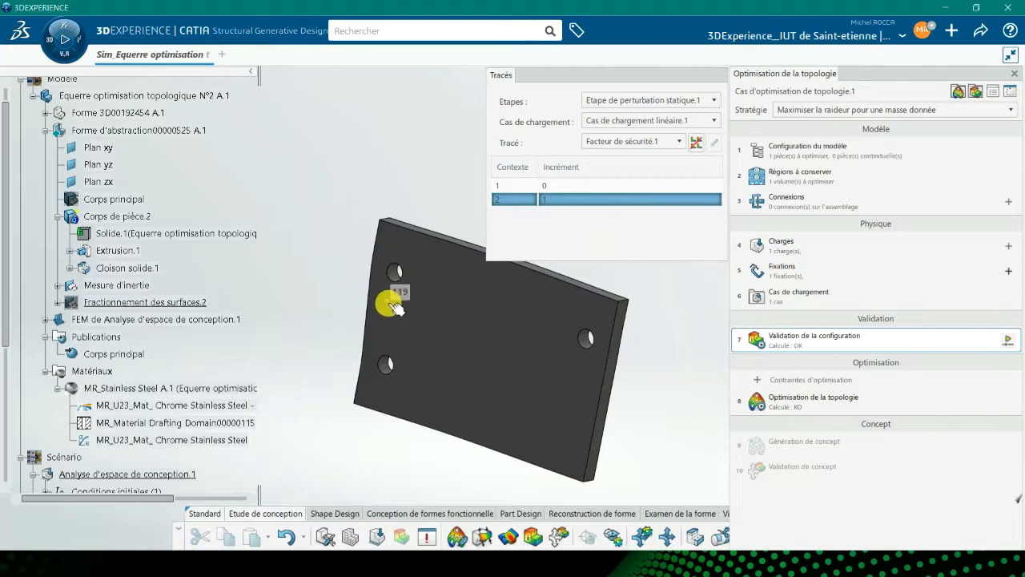
Display the displacement plot with only its maximum value labelled.
left_click(633, 143)
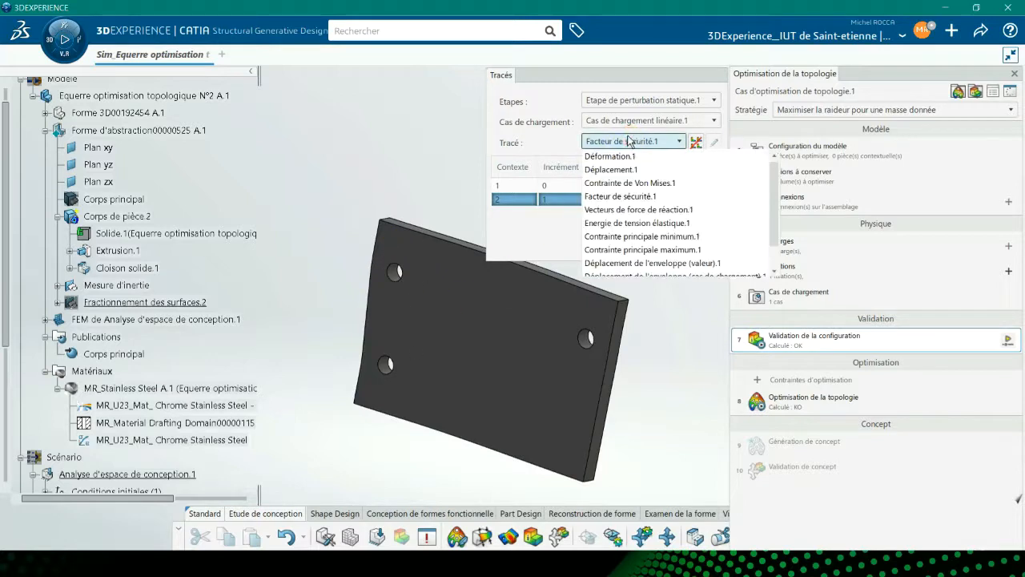
left_click(629, 166)
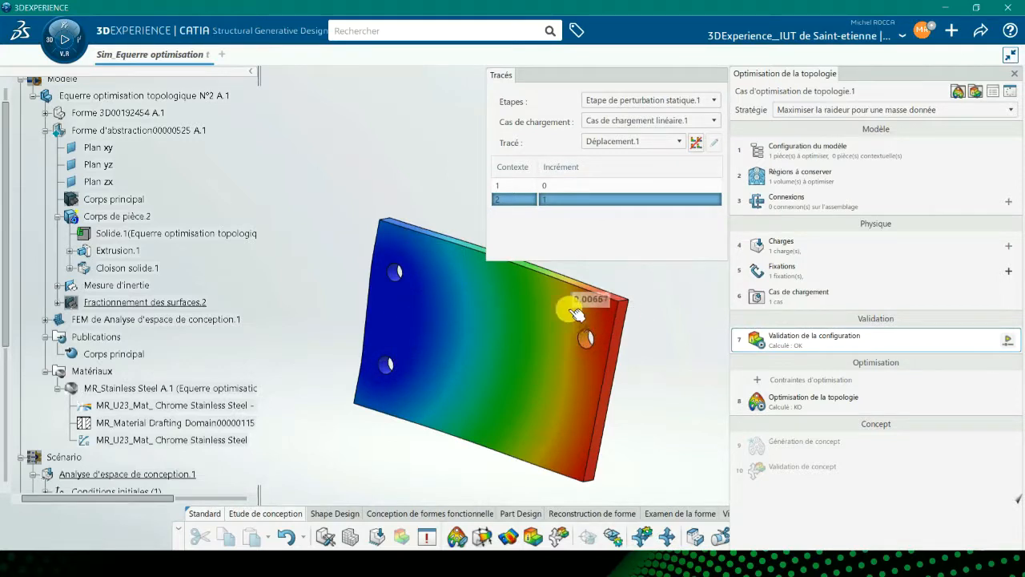
right_click(597, 309)
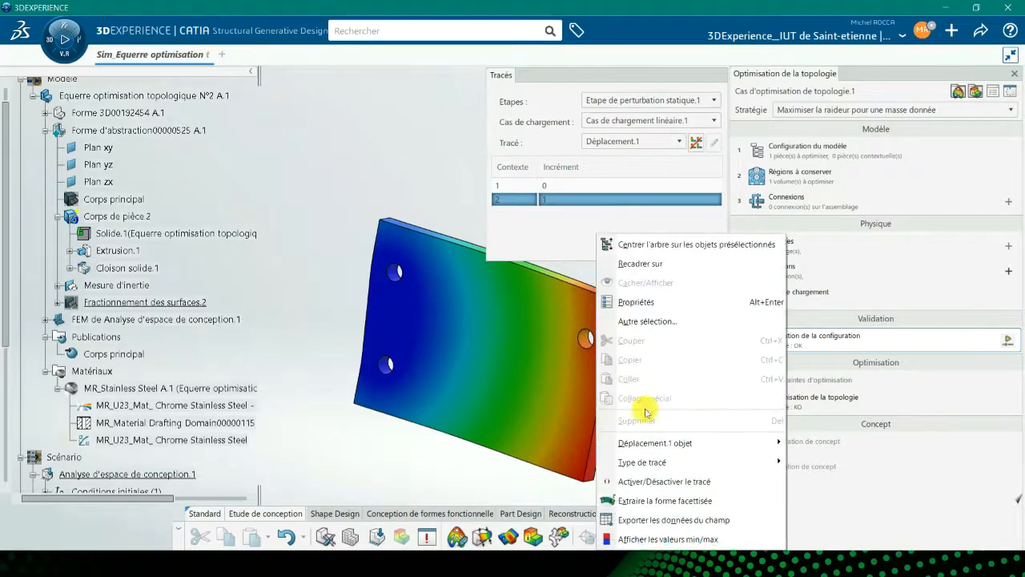
left_click(665, 539)
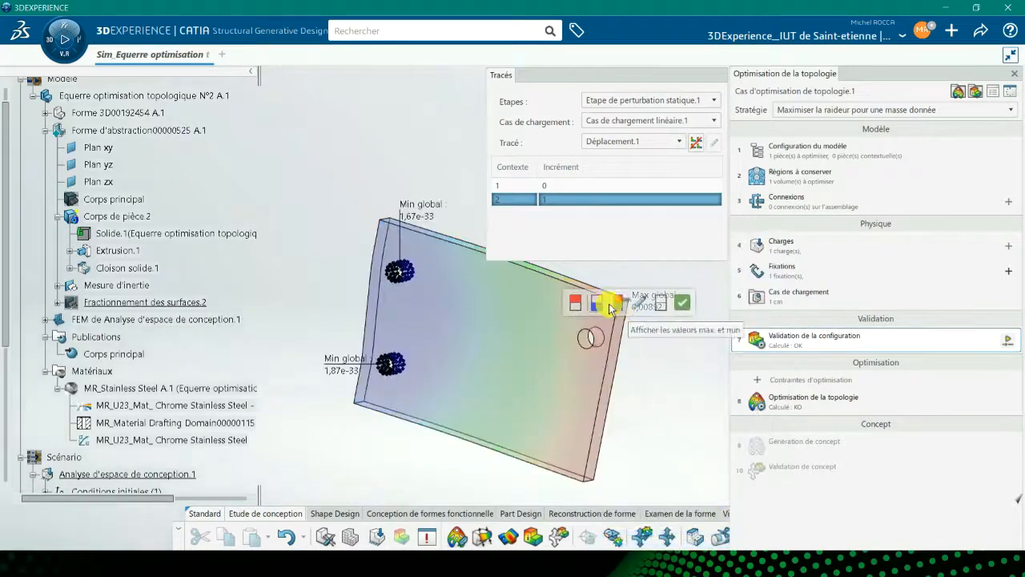
left_click(576, 303)
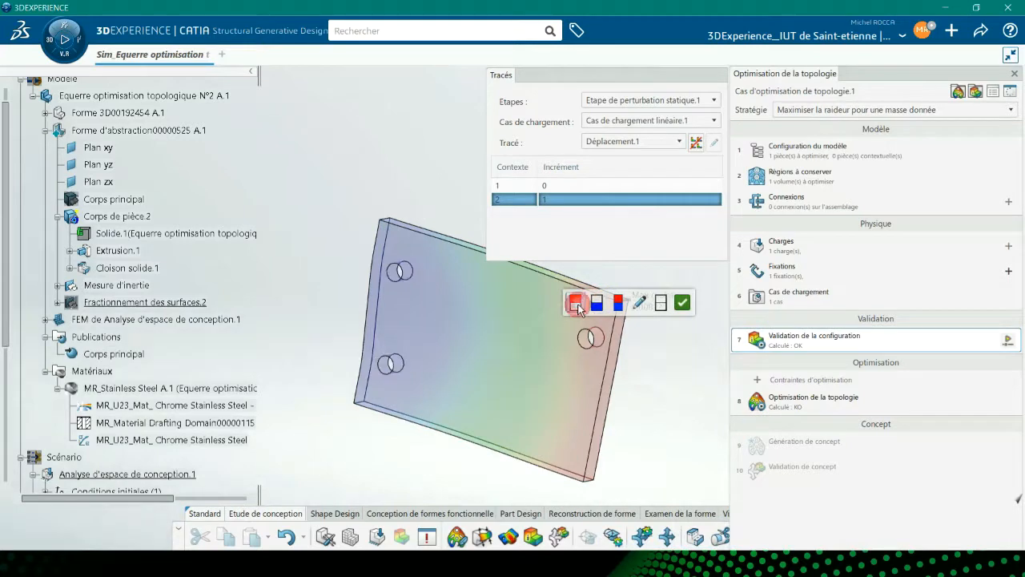
middle_click_drag(526, 377, 442, 387)
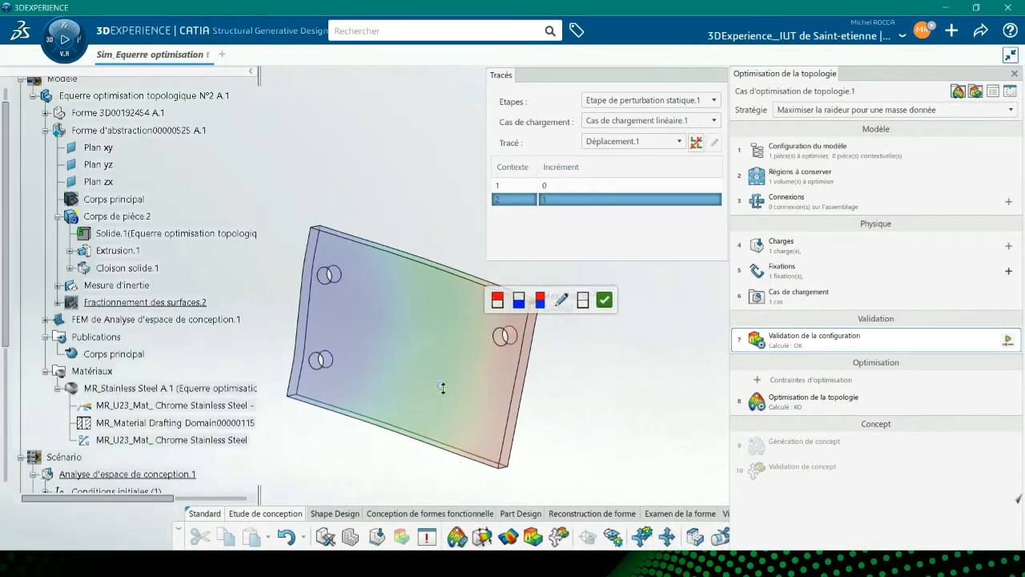
left_click(604, 302)
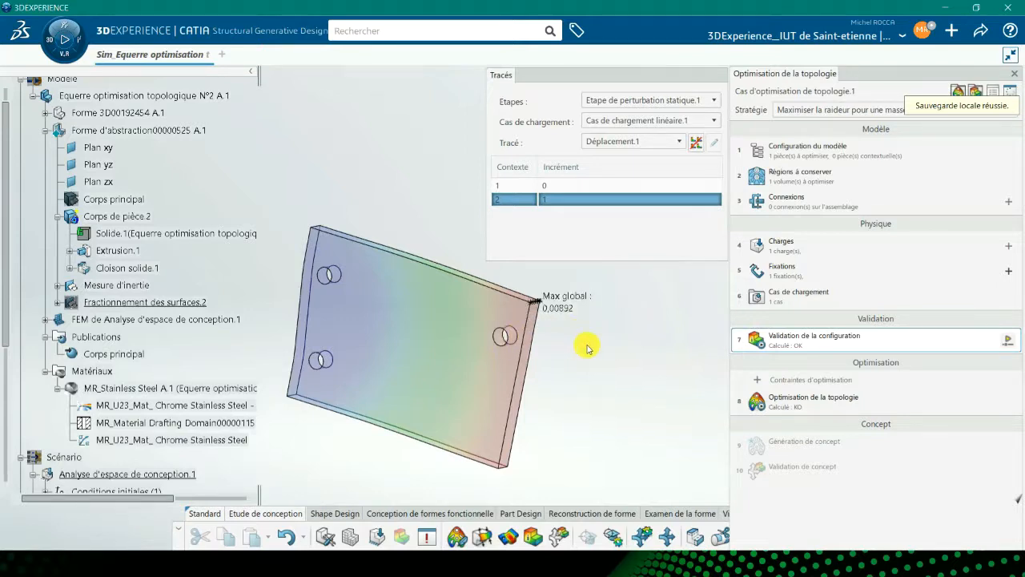
Display the Von Mises stress plot with its maximum value labelled.
left_click(649, 141)
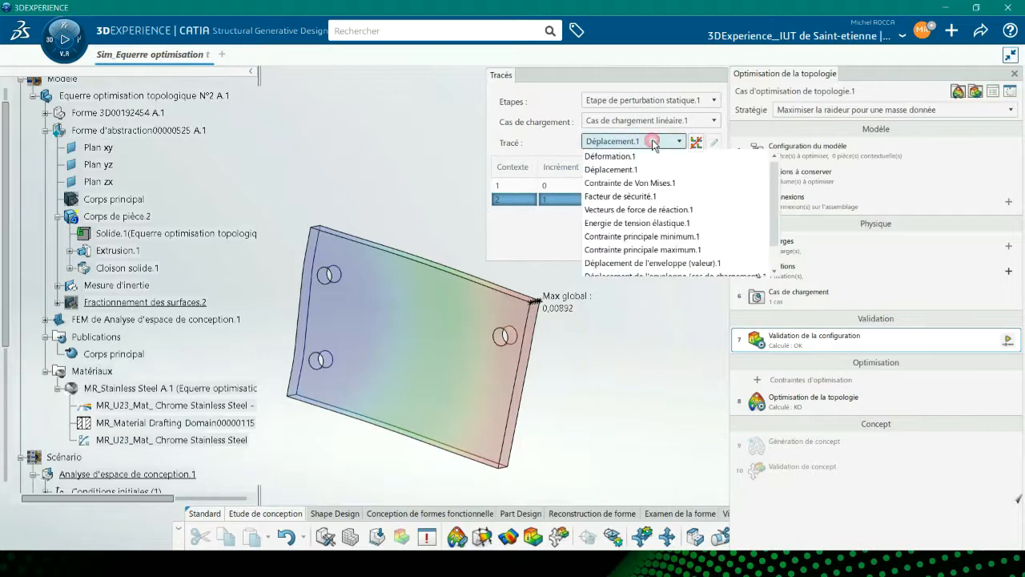
left_click(631, 186)
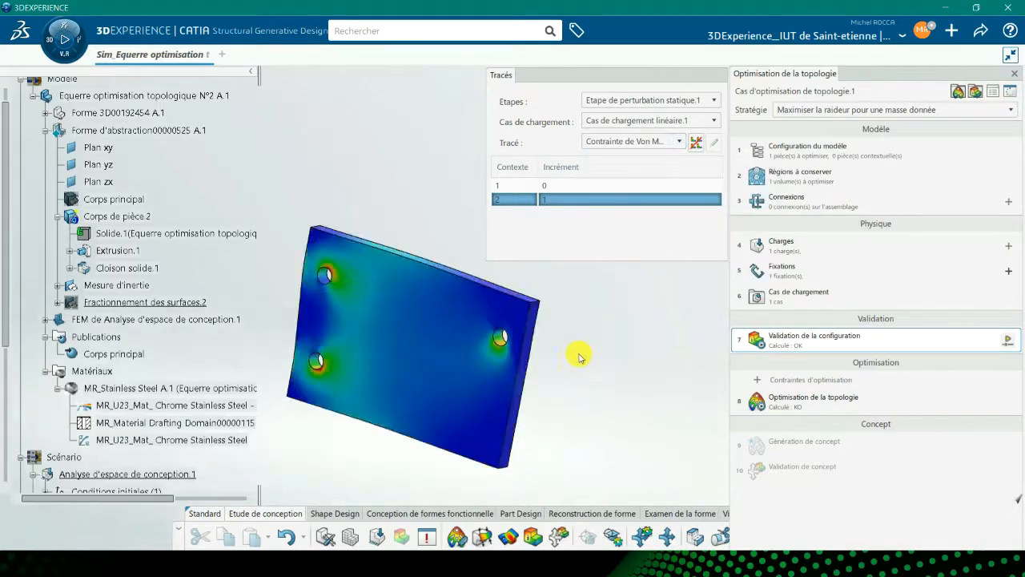
right_click(494, 371)
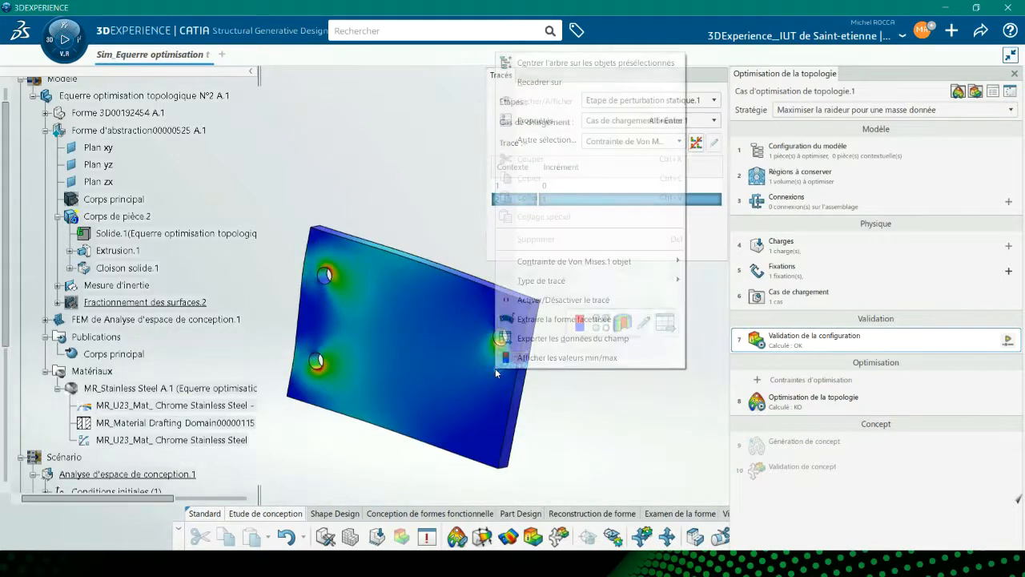
left_click(545, 362)
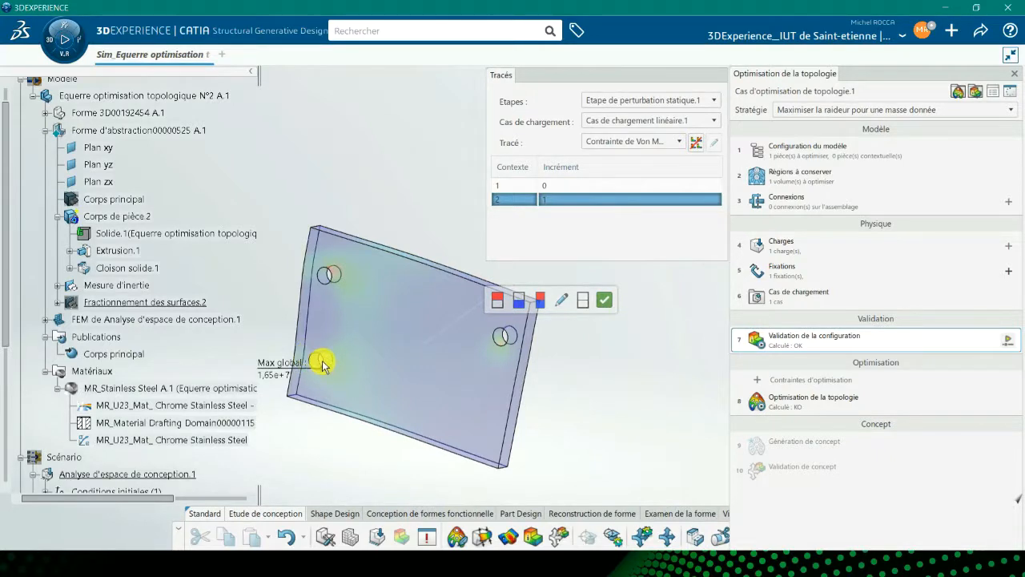
left_click(604, 300)
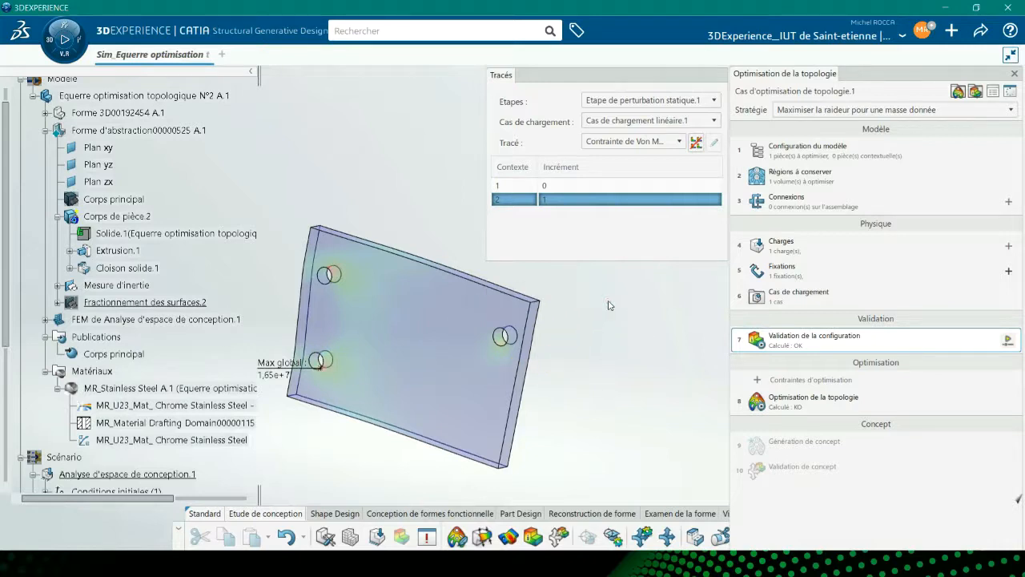
left_click(617, 142)
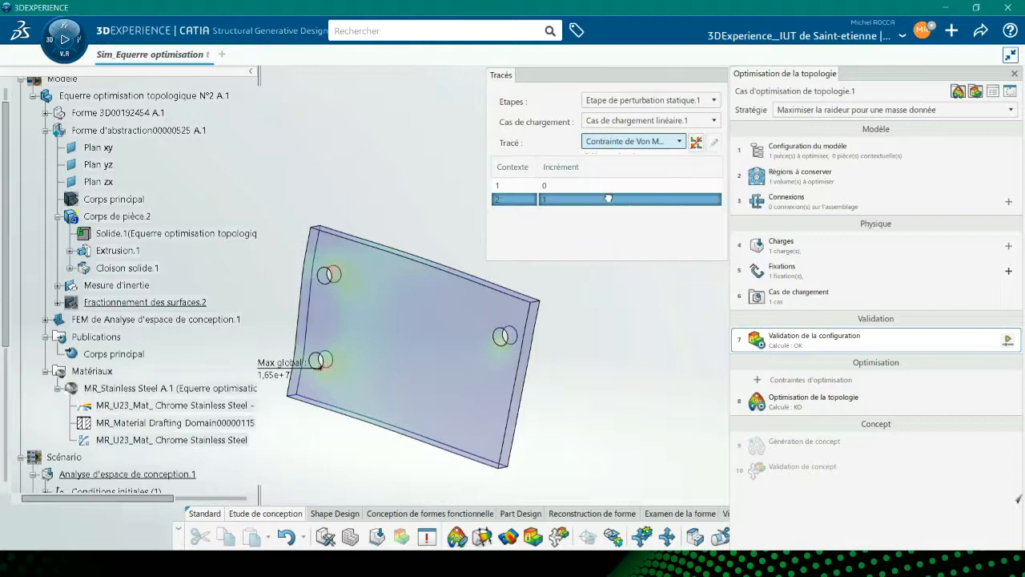
Display the safety factor plot with its minimum values labelled.
left_click(609, 197)
right_click(474, 314)
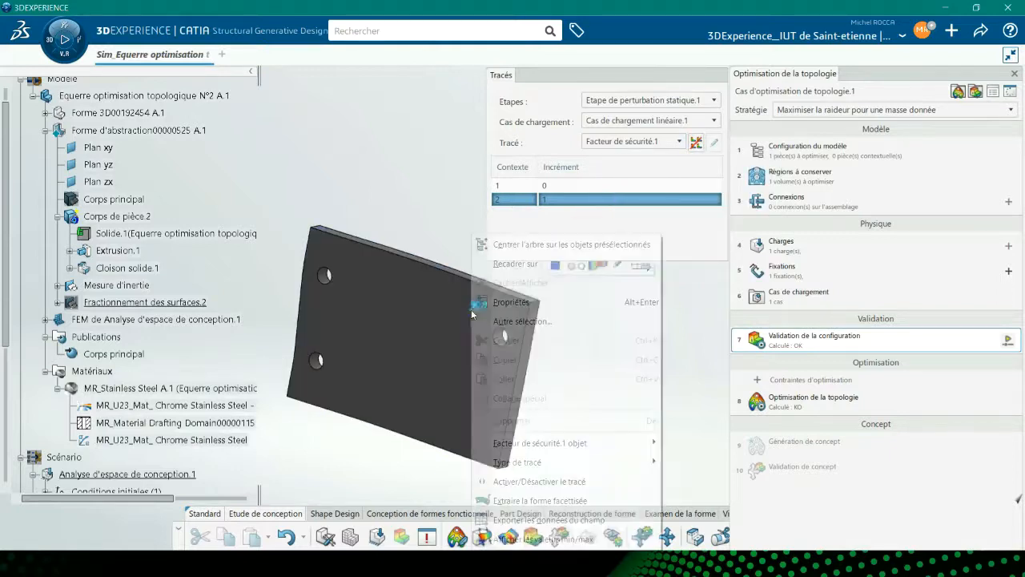
left_click(532, 540)
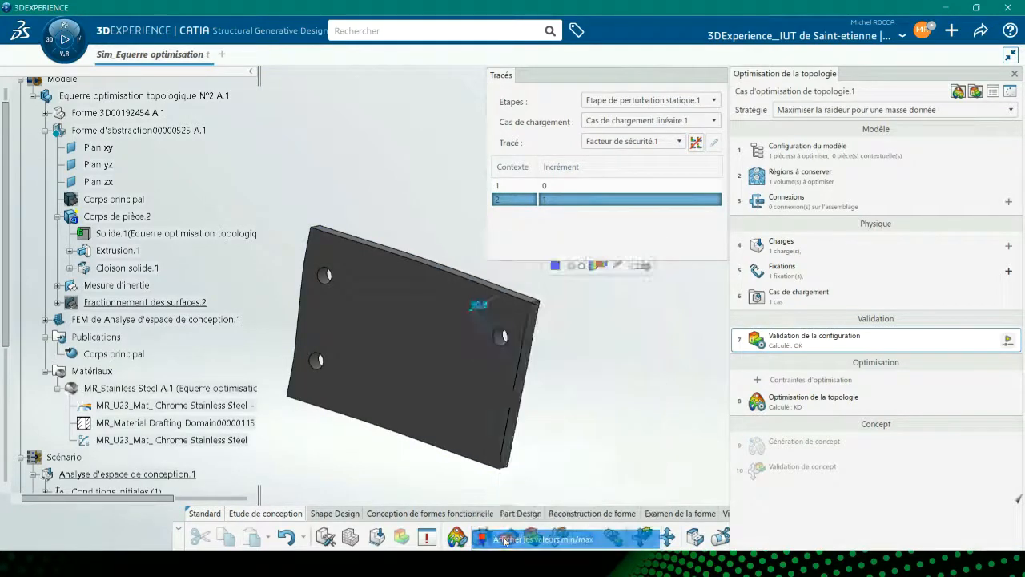
left_click(520, 304)
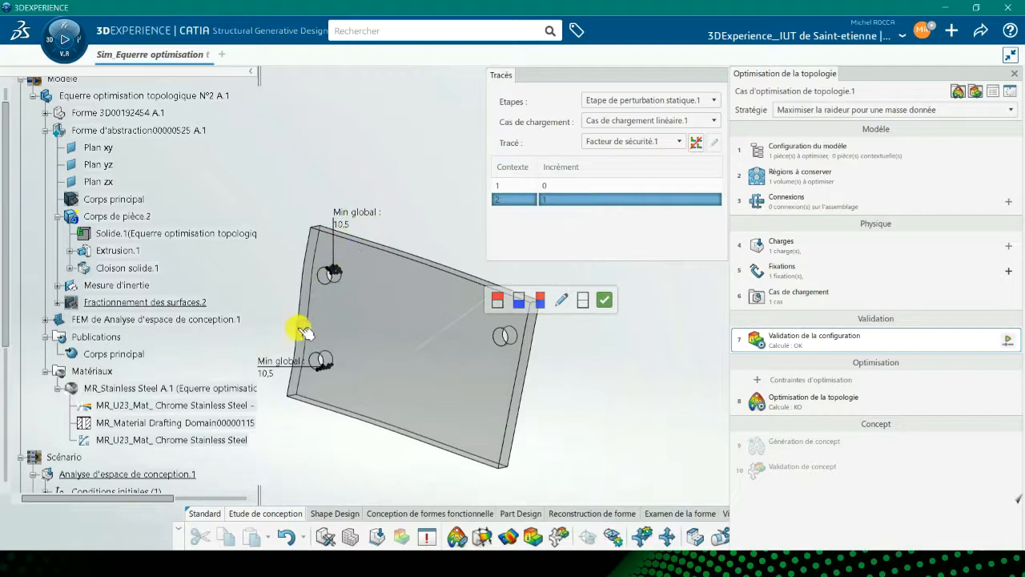
left_click(604, 302)
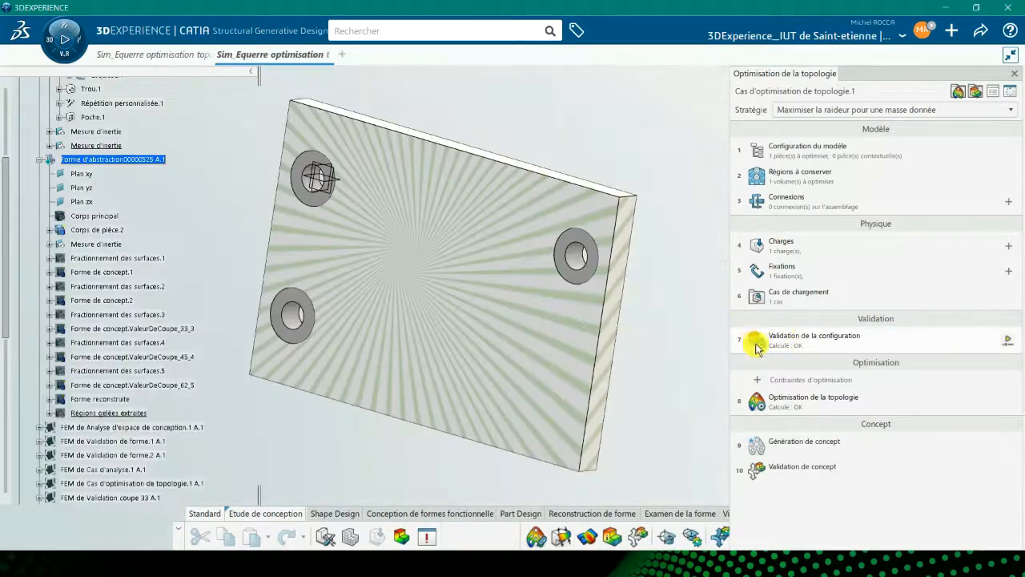
Add a milling manufacturing control to the optimisation, picking one milling direction on the plate.
left_click(790, 382)
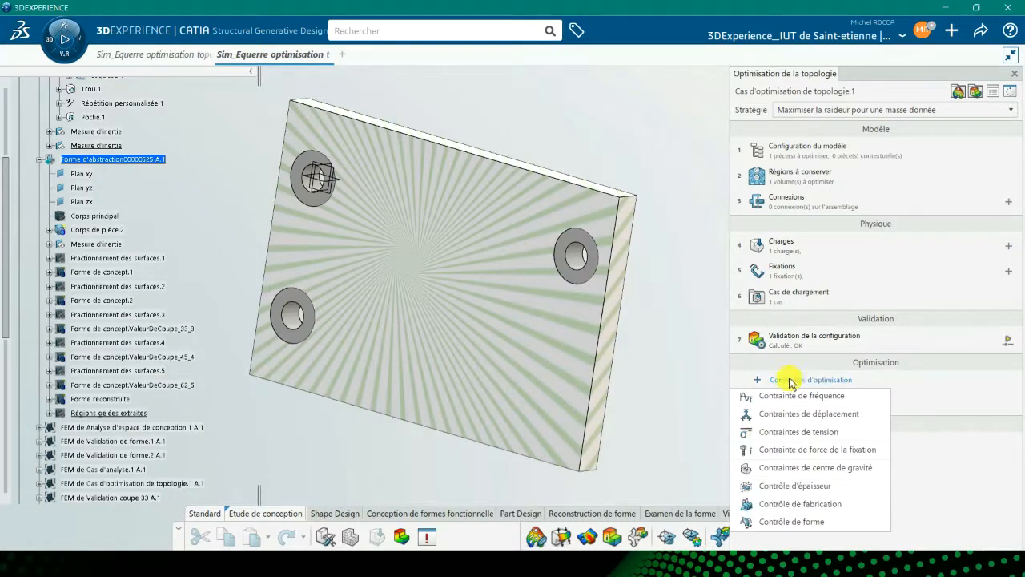
left_click(799, 503)
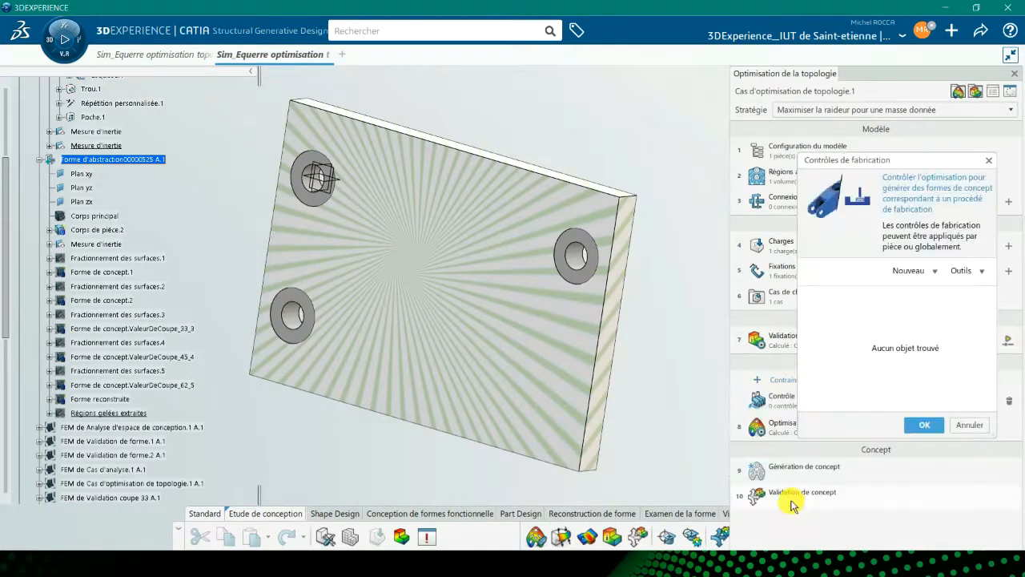
left_click(904, 271)
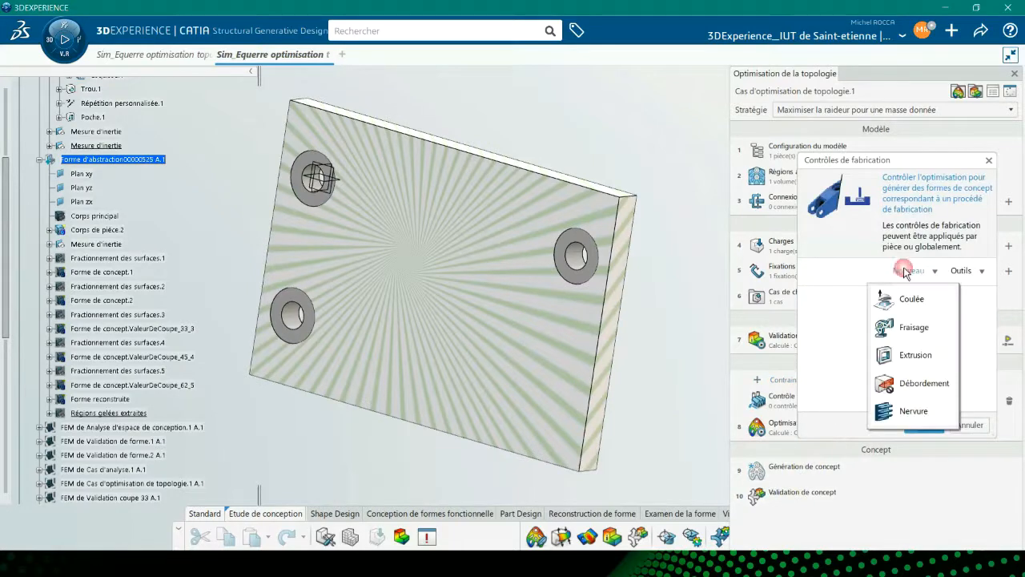
left_click(901, 328)
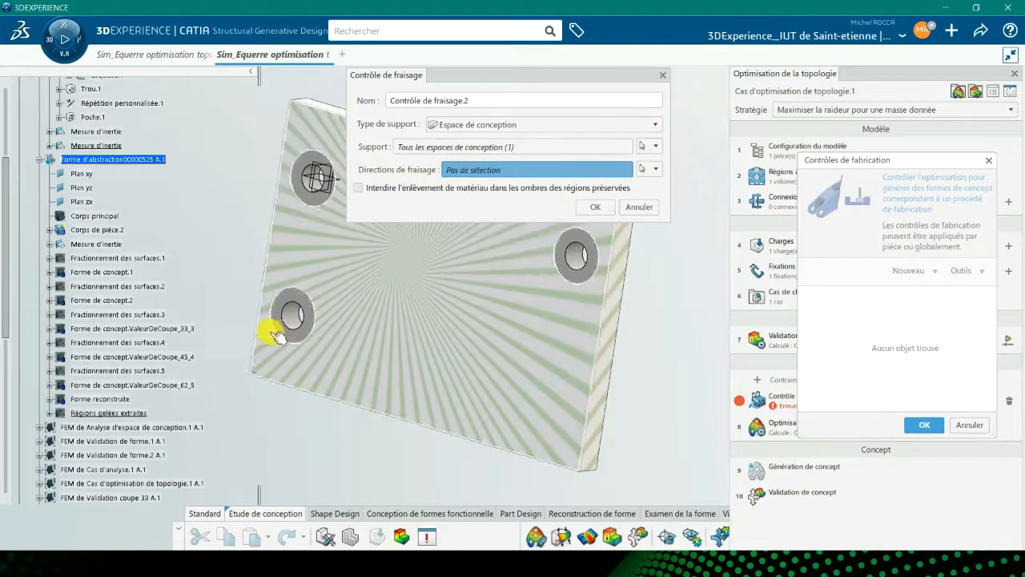
left_click(296, 320)
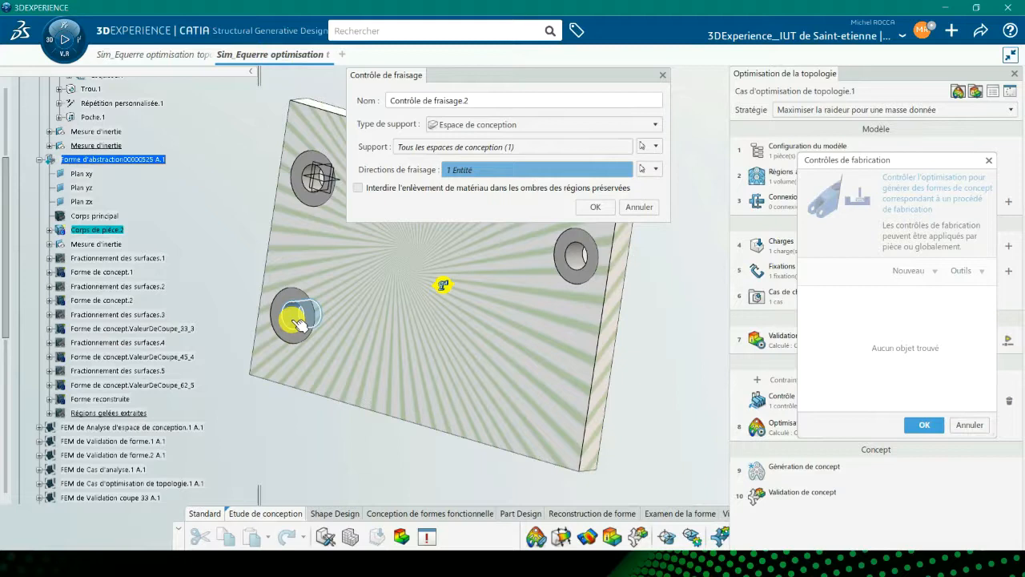
left_click(594, 207)
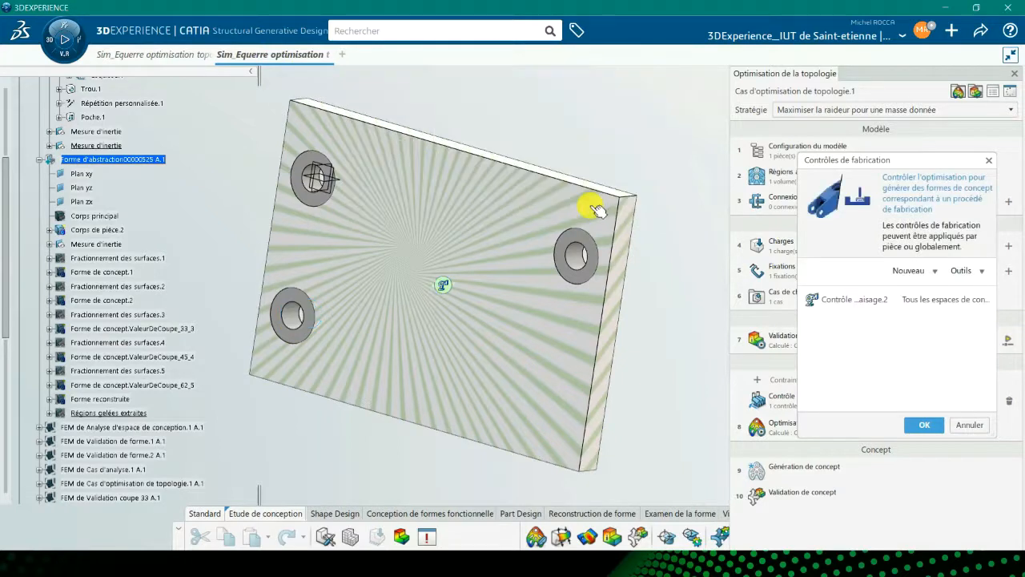
left_click(921, 425)
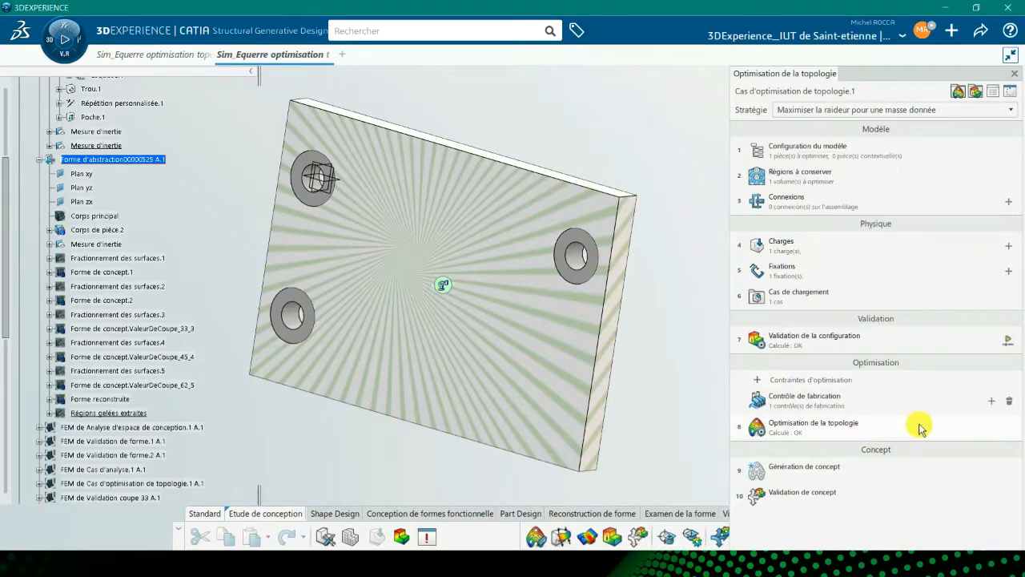
Run the topology optimisation with the 0.2 kg absolute mass constraint and close the finished job.
left_click(785, 430)
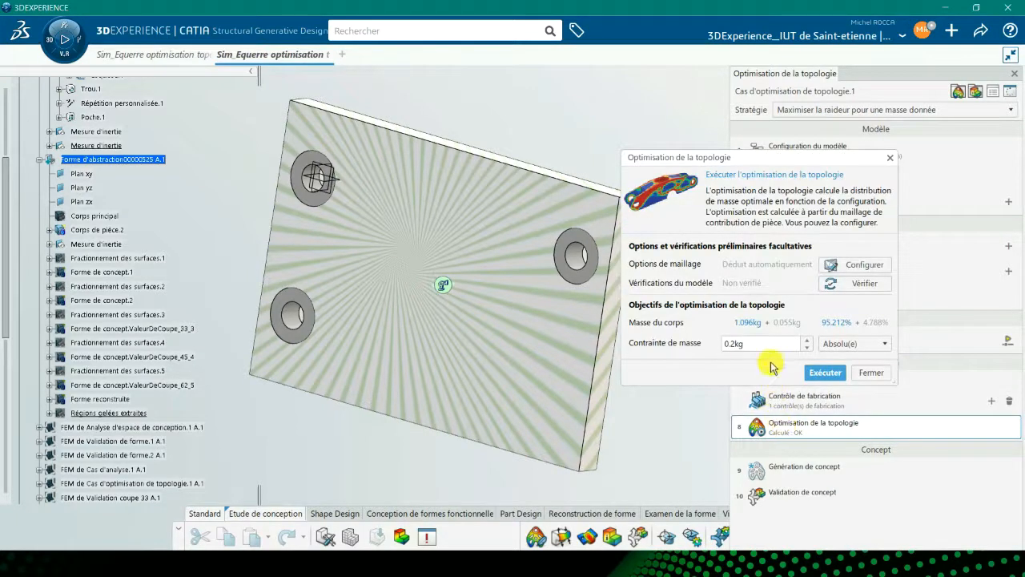
left_click(833, 344)
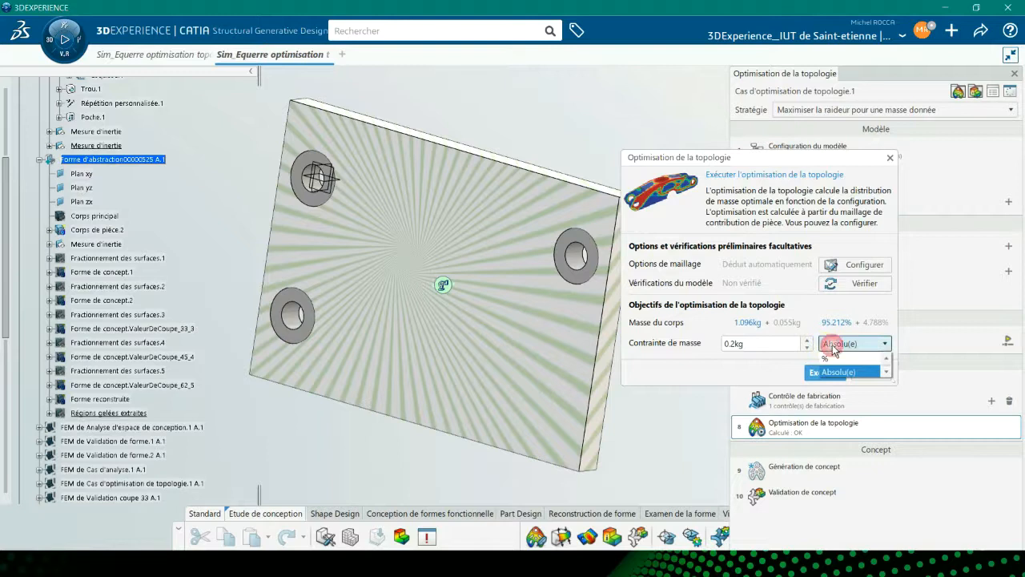
left_click(833, 361)
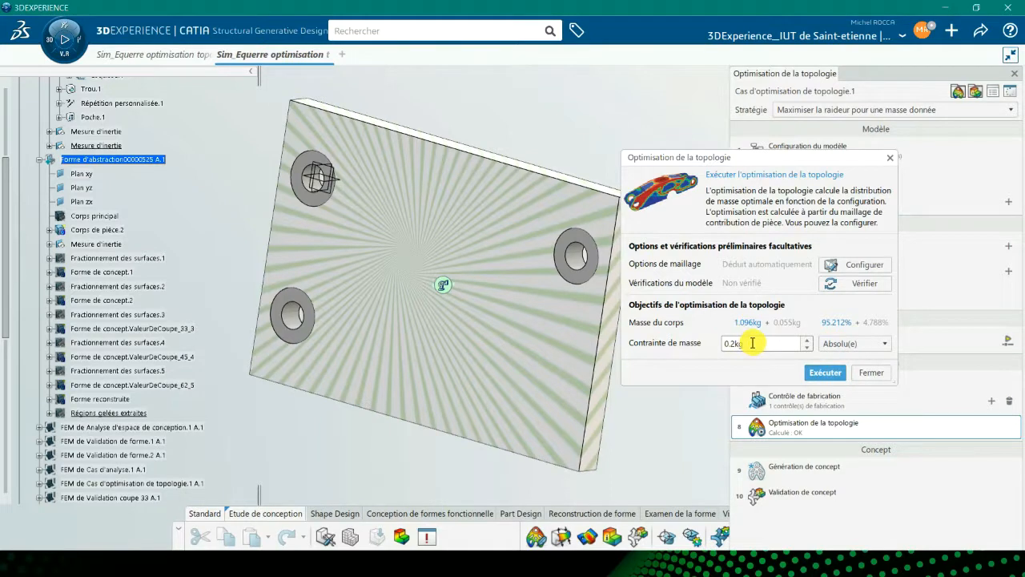
left_click(825, 375)
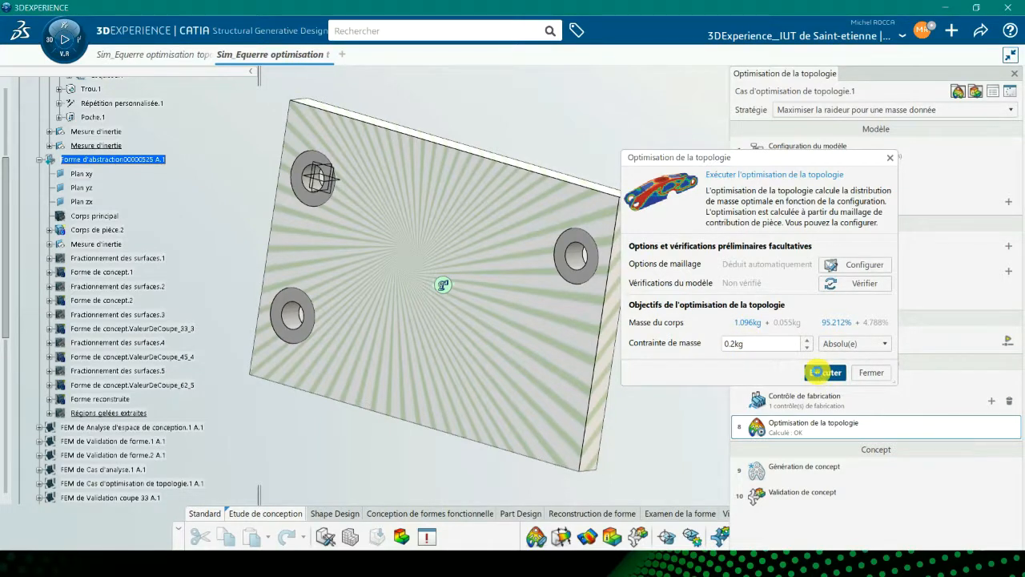
left_click(613, 384)
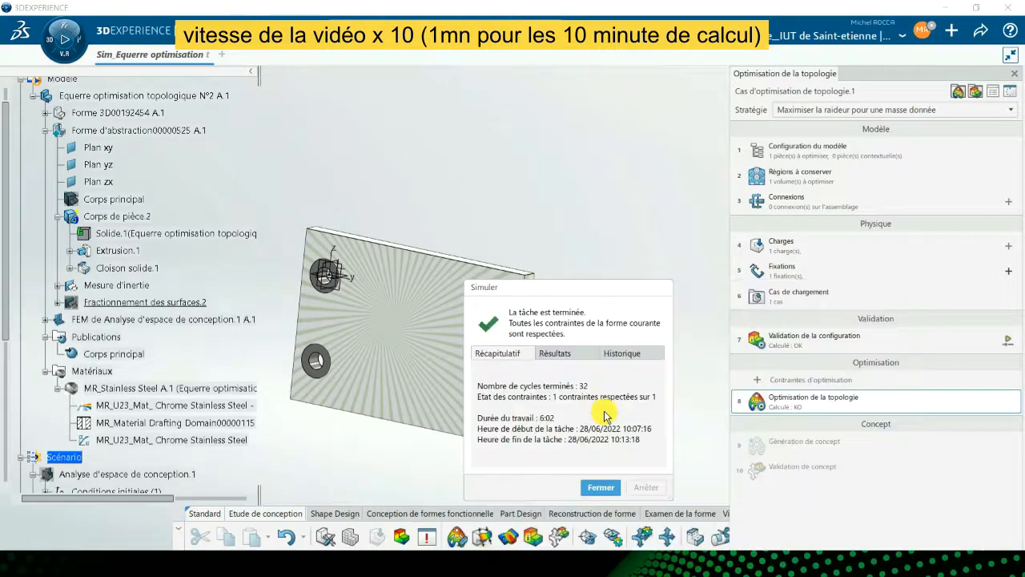
left_click(599, 487)
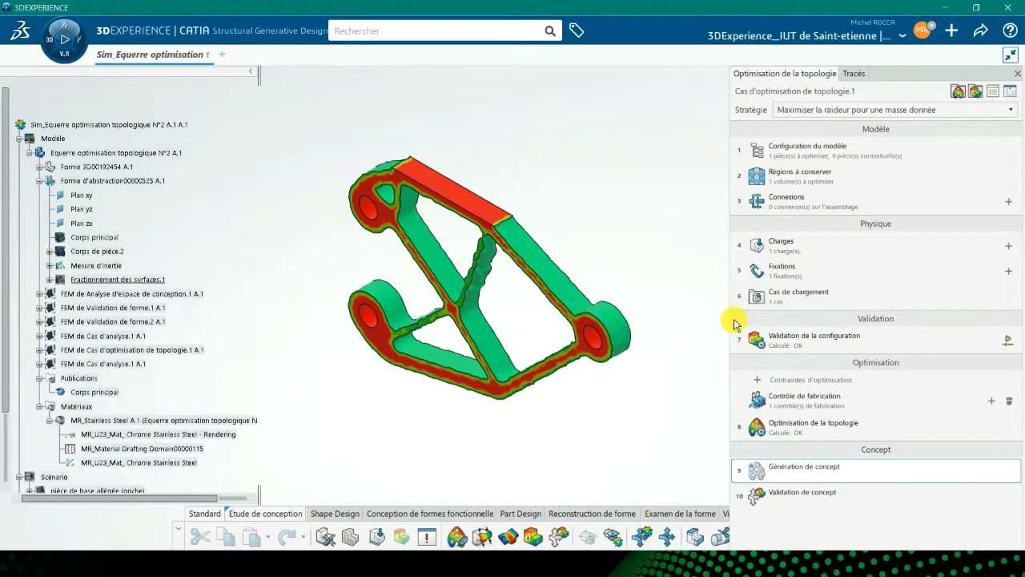
Generate a concept at cutoff value 73, adding the cutoff value to the concept name.
left_click(785, 472)
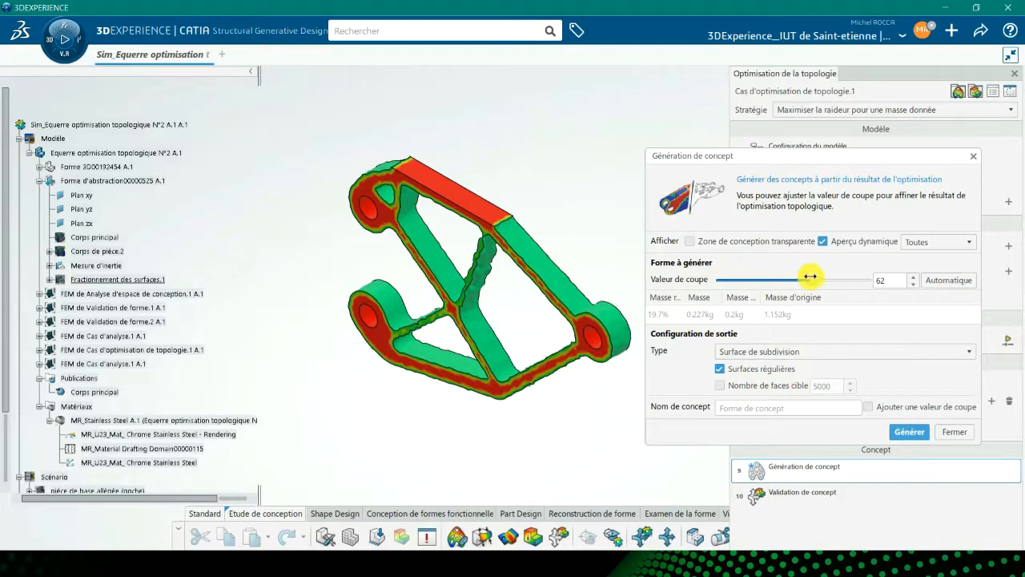
mouse_move(811, 279)
left_mouse_down()
mouse_move(765, 281)
mouse_move(857, 281)
mouse_move(757, 282)
mouse_move(821, 280)
left_mouse_up()
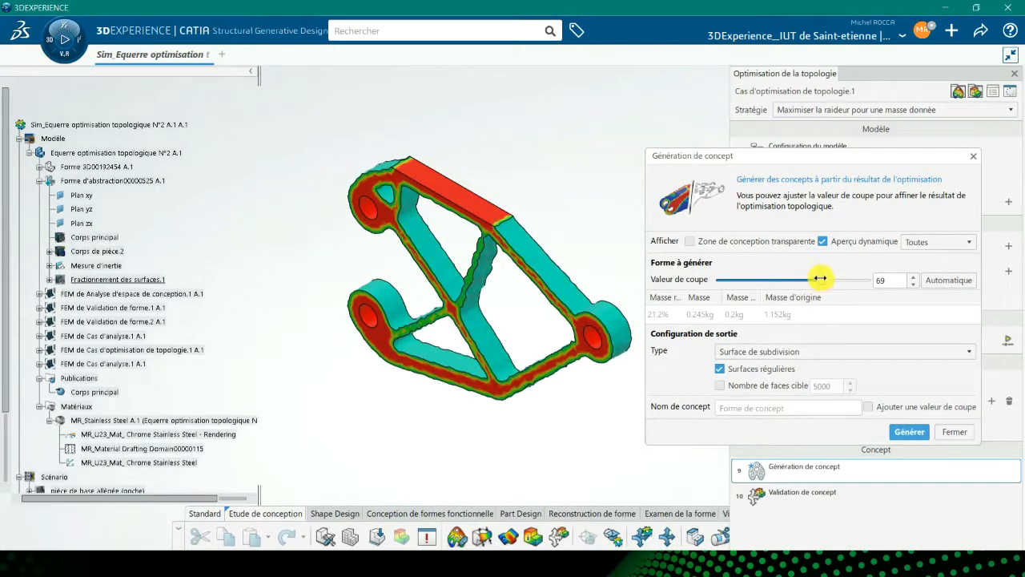
left_click(869, 408)
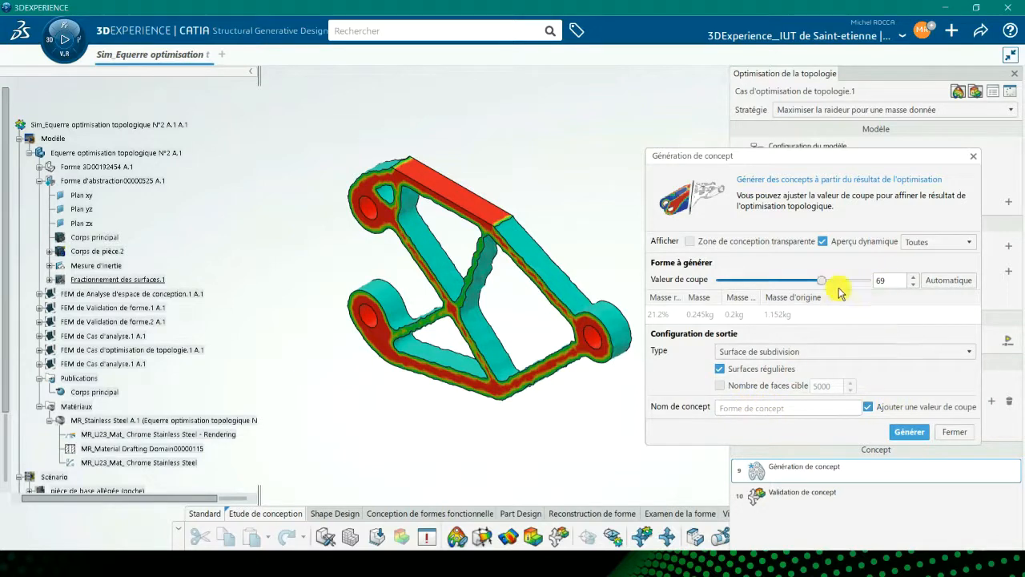
left_click_drag(821, 279, 827, 280)
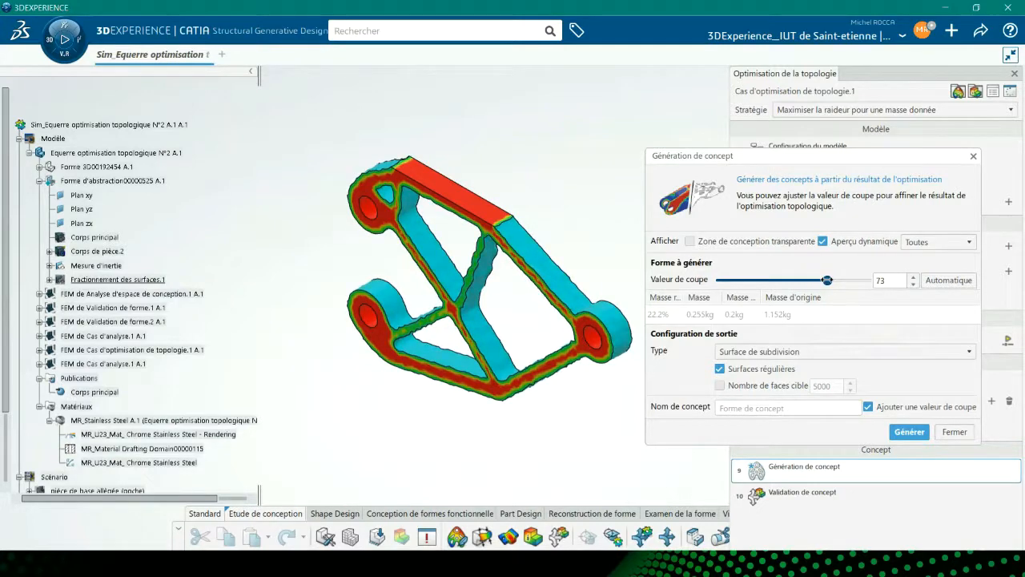
left_click(908, 431)
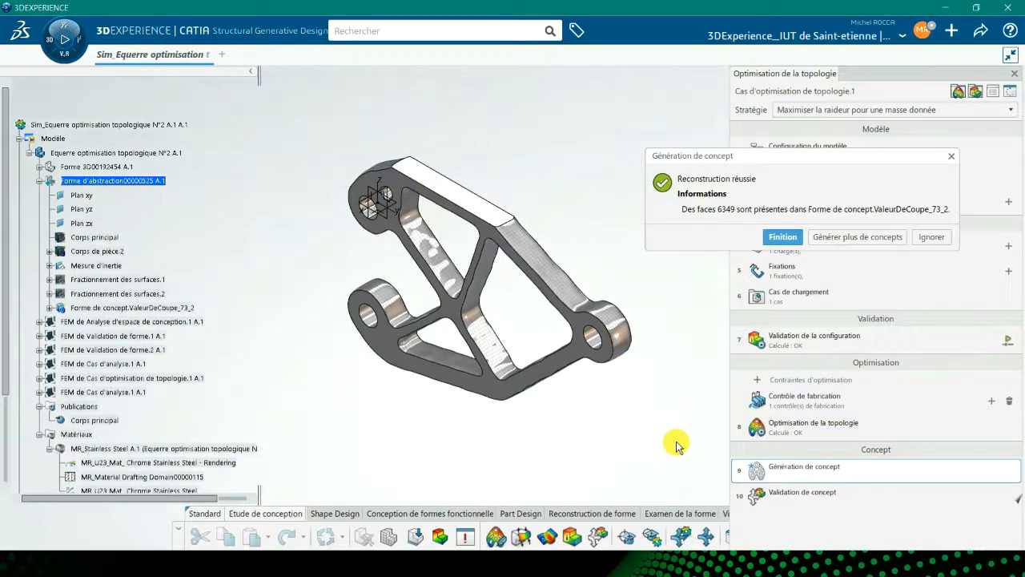
Generate another concept with the cutoff value set to 38.
left_click(853, 237)
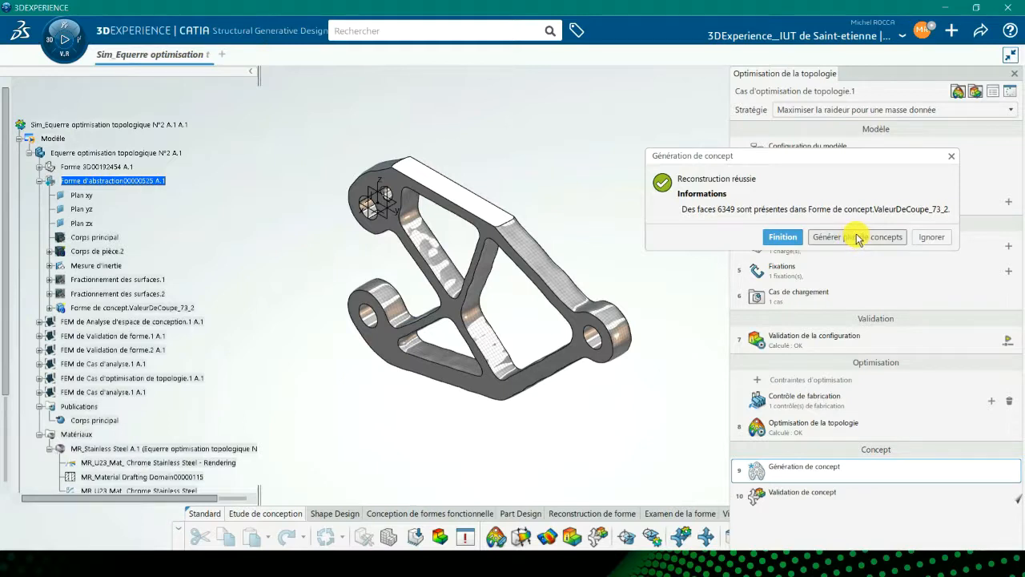
left_click(857, 238)
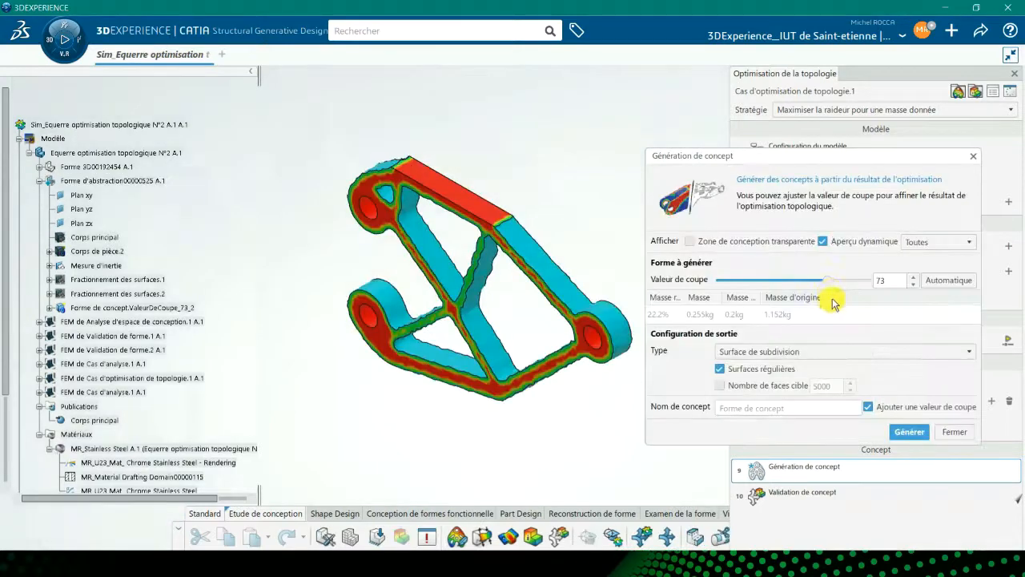
left_click_drag(829, 282, 771, 285)
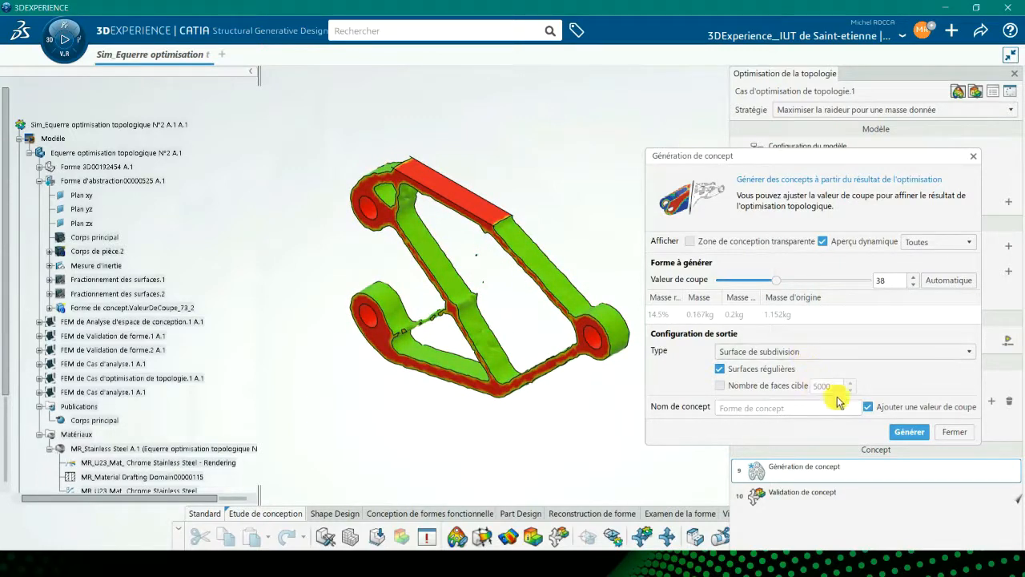
left_click(910, 433)
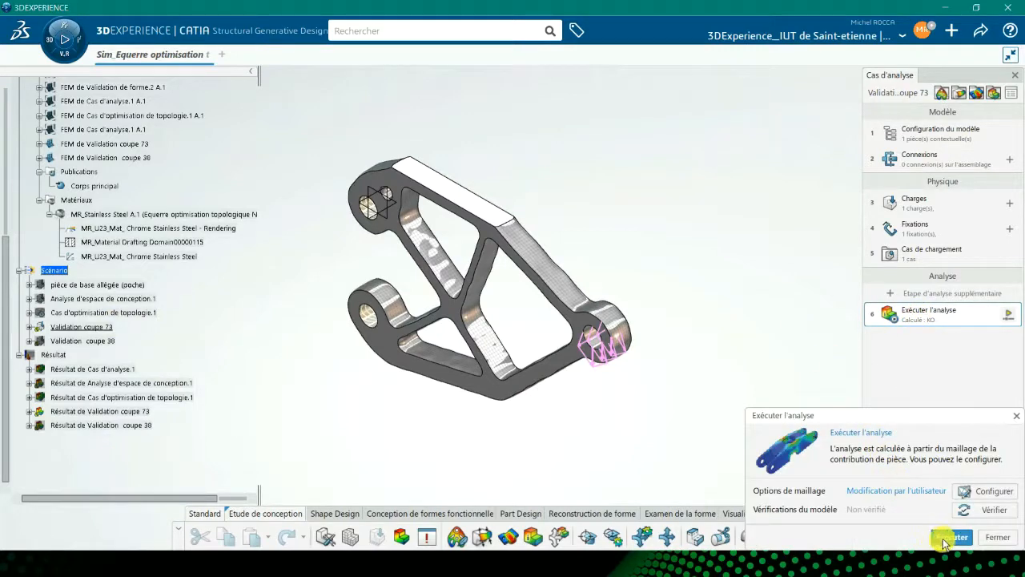
Run the validation analysis for the cutoff 73 concept and close the status window.
left_click(950, 538)
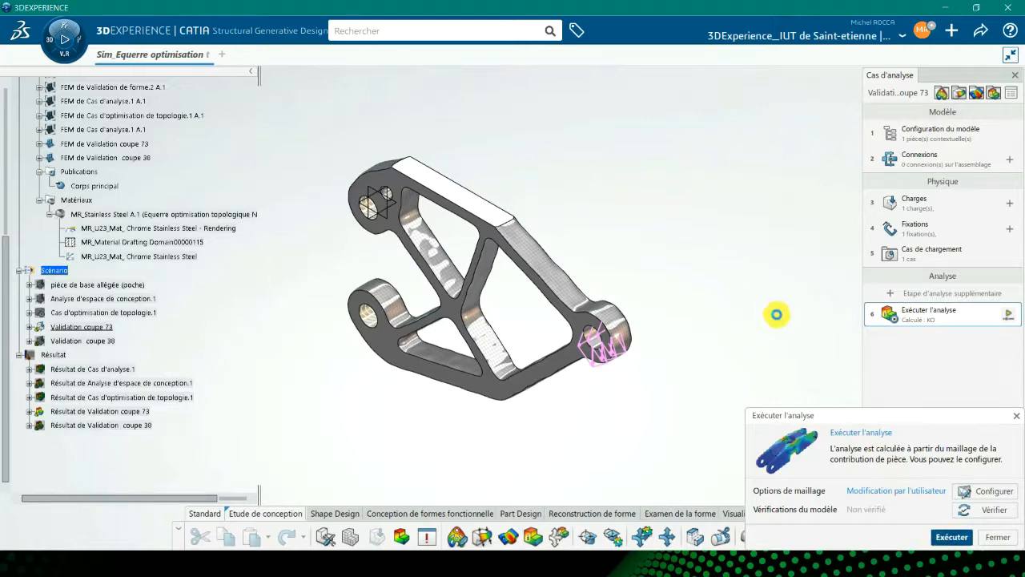
left_click(567, 333)
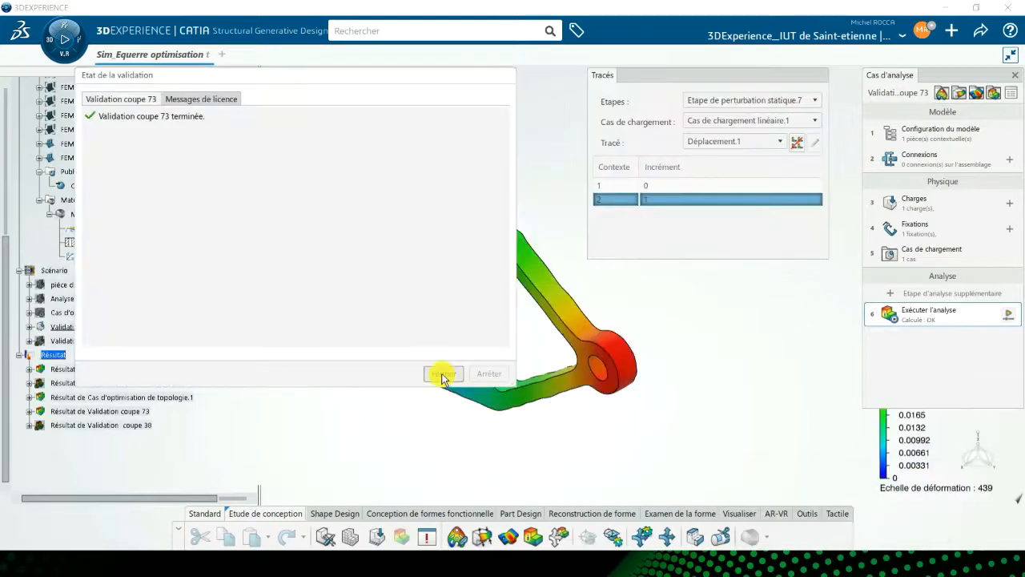
left_click(443, 375)
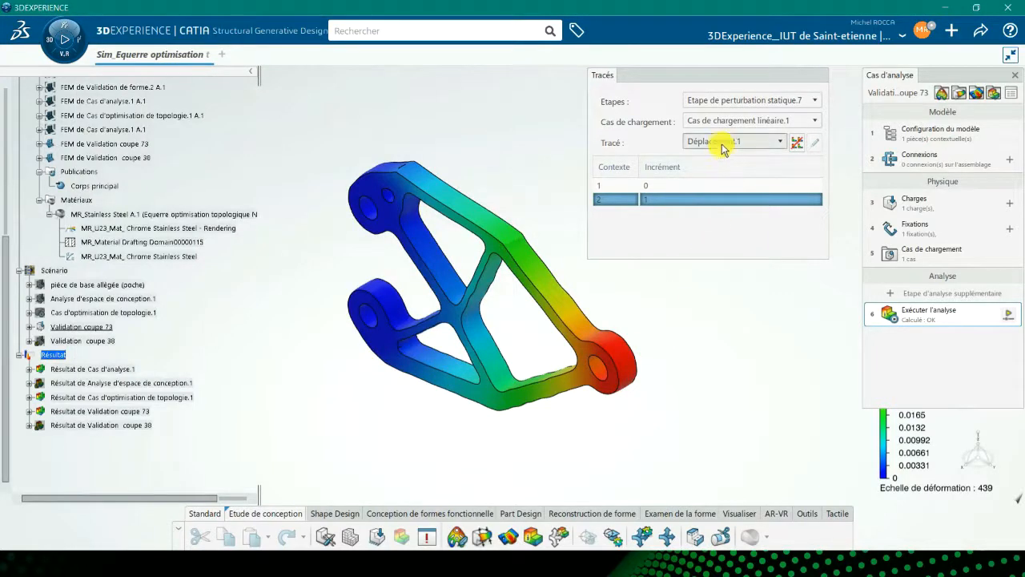
Switch the validation result plot to Von Mises stress.
mouse_move(628, 357)
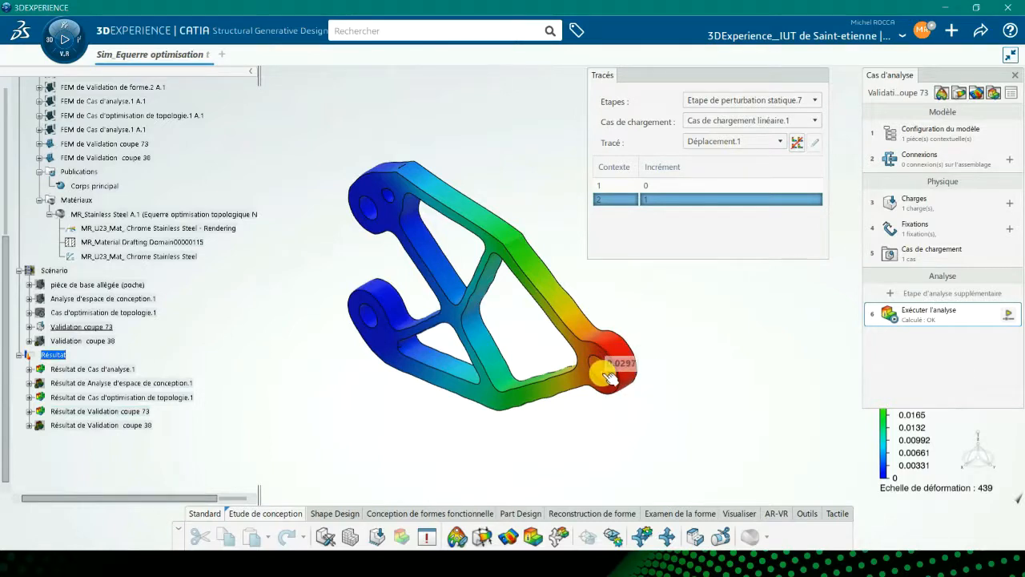
left_click(734, 149)
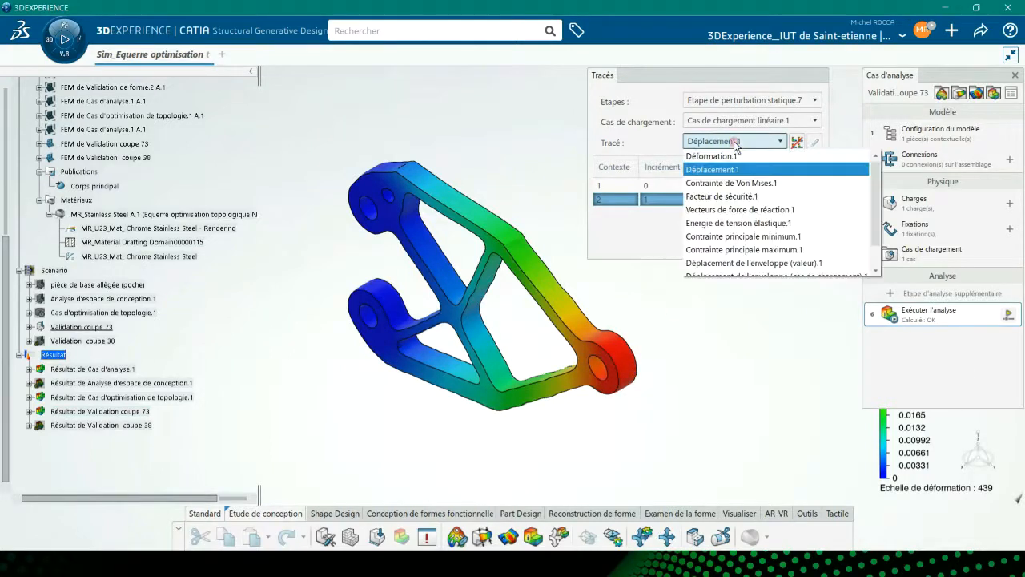
left_click(727, 184)
Open the Validation coupe 38 analysis case and display its results.
mouse_move(603, 370)
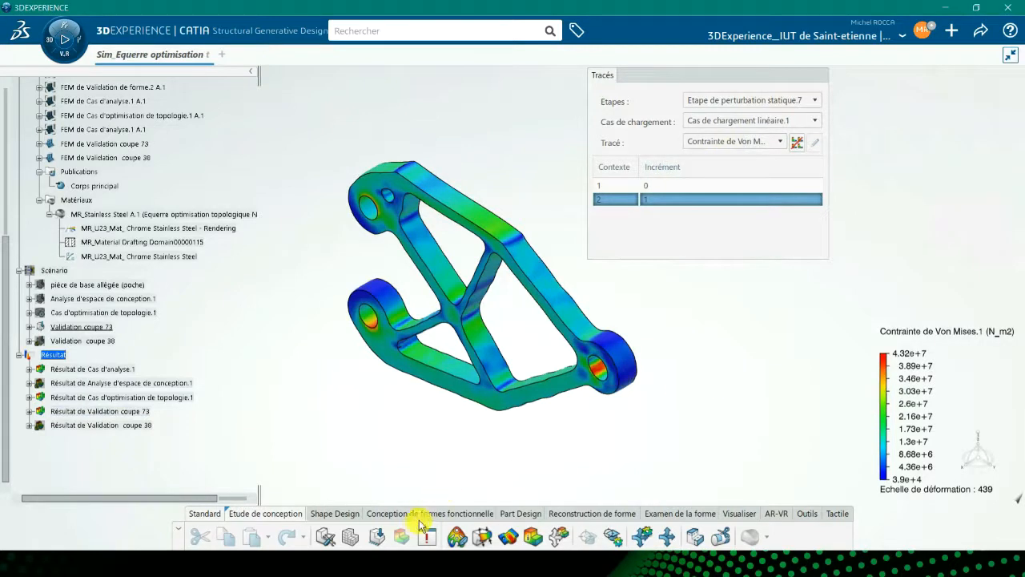
left_click(534, 540)
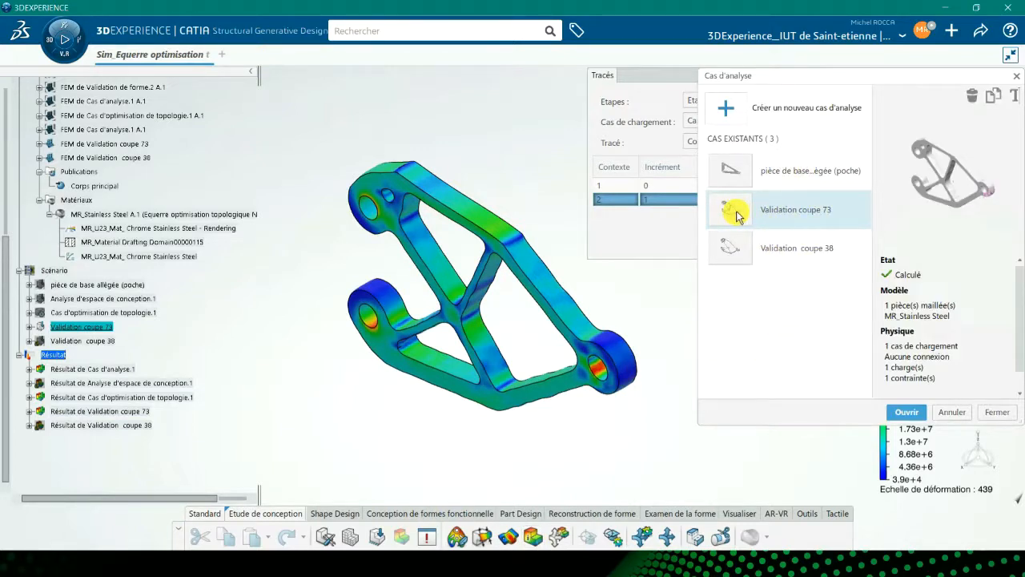
left_click(740, 250)
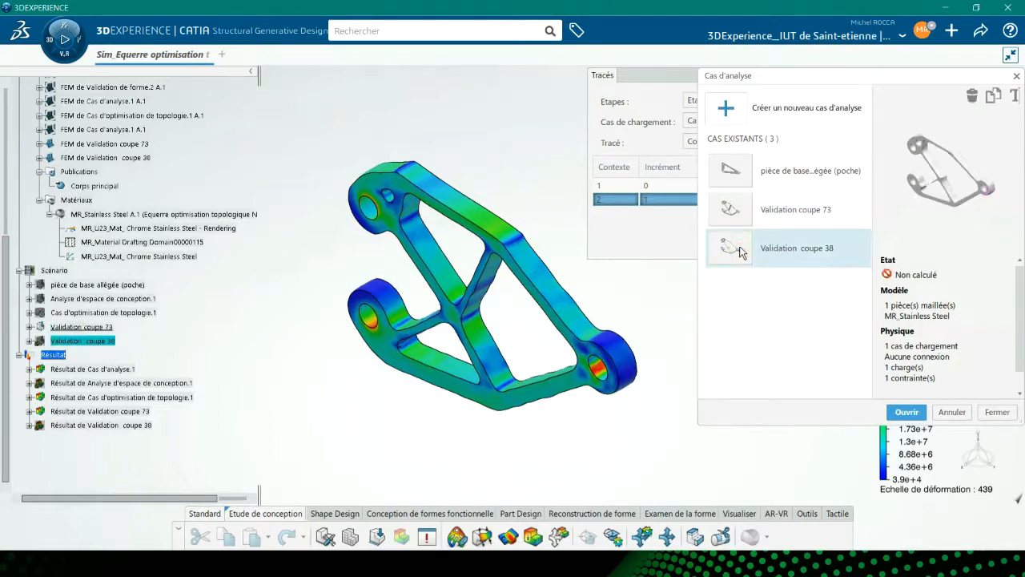
left_click(907, 411)
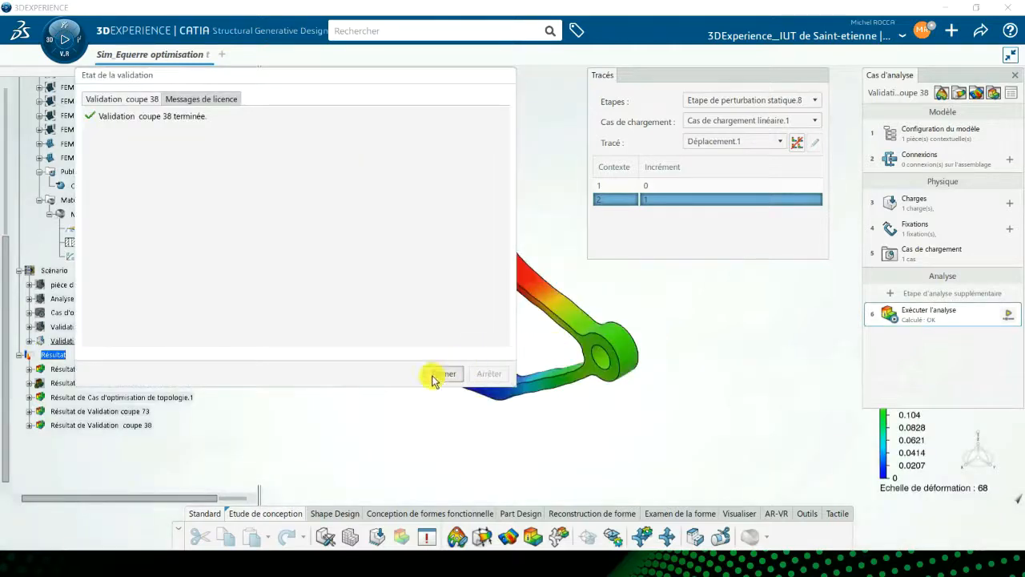
left_click(445, 374)
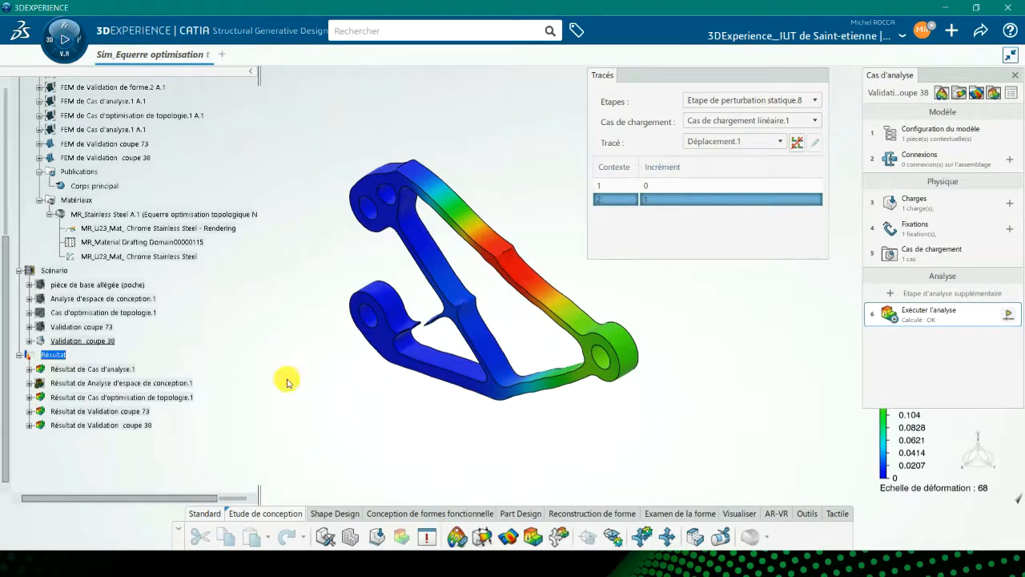
Switch between the Validation coupe 73 and Validation coupe 38 cases to compare their results.
right_click(84, 329)
left_click(140, 316)
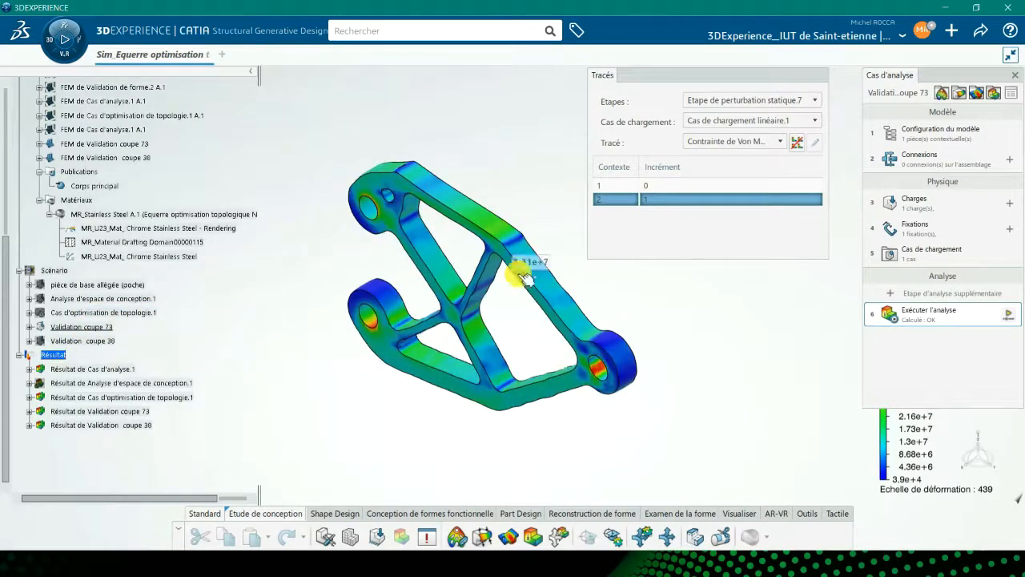
right_click(80, 341)
left_click(118, 328)
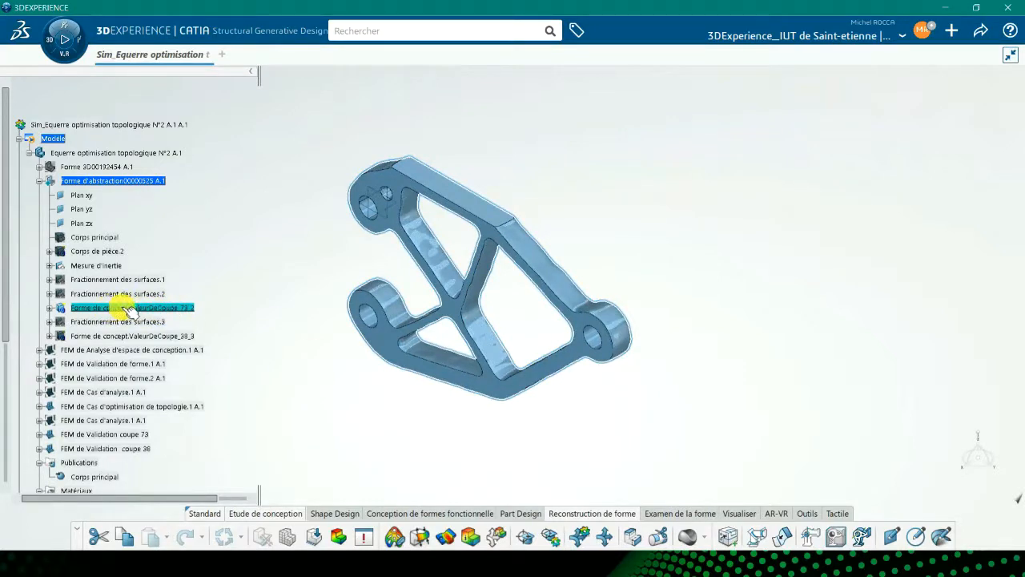
Define the cutoff 73 concept shape as work object and initialise a milling block from it with 1 mm offset.
right_click(125, 308)
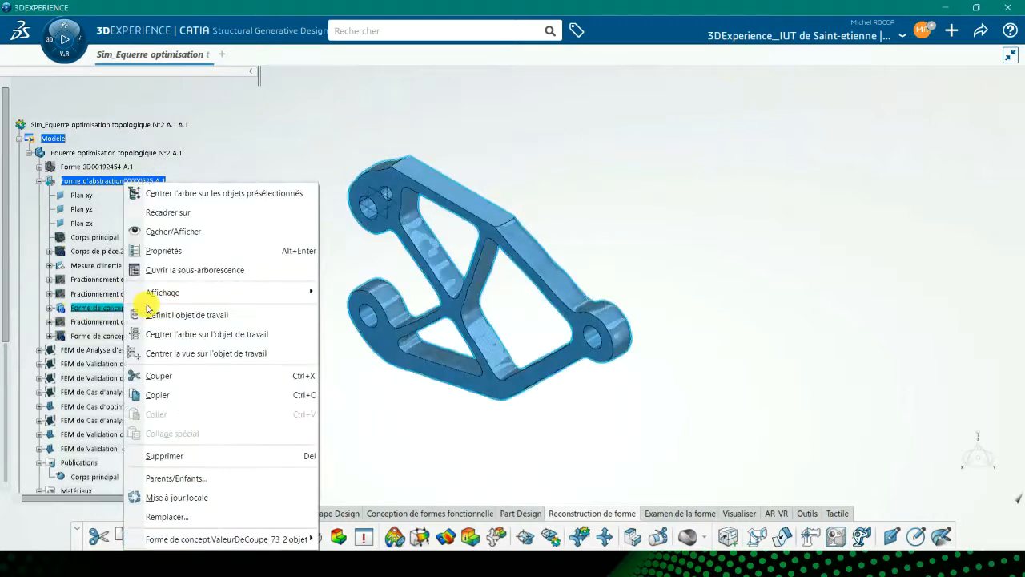
left_click(192, 316)
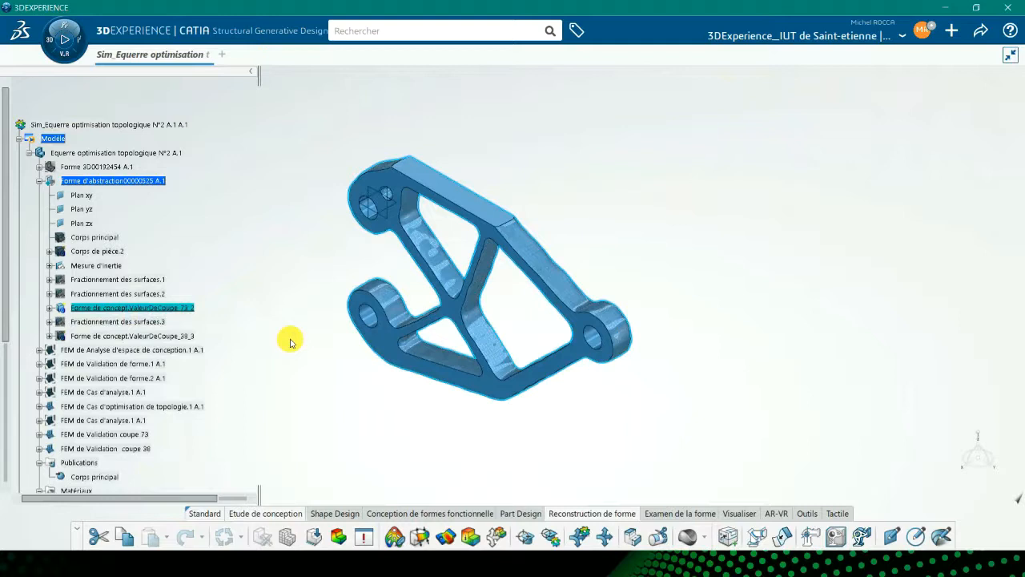
left_click(835, 537)
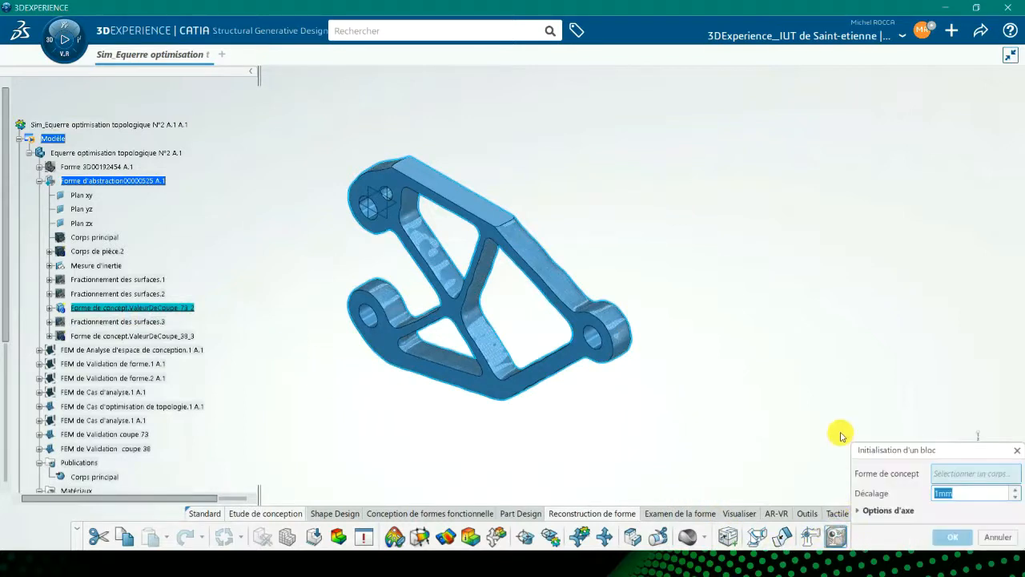
left_click(185, 309)
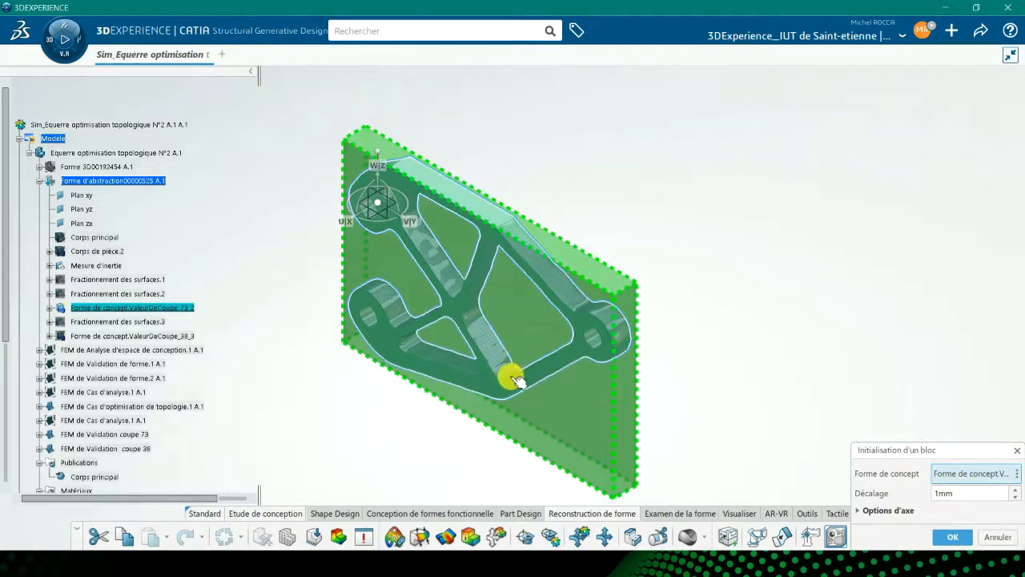
left_click(952, 537)
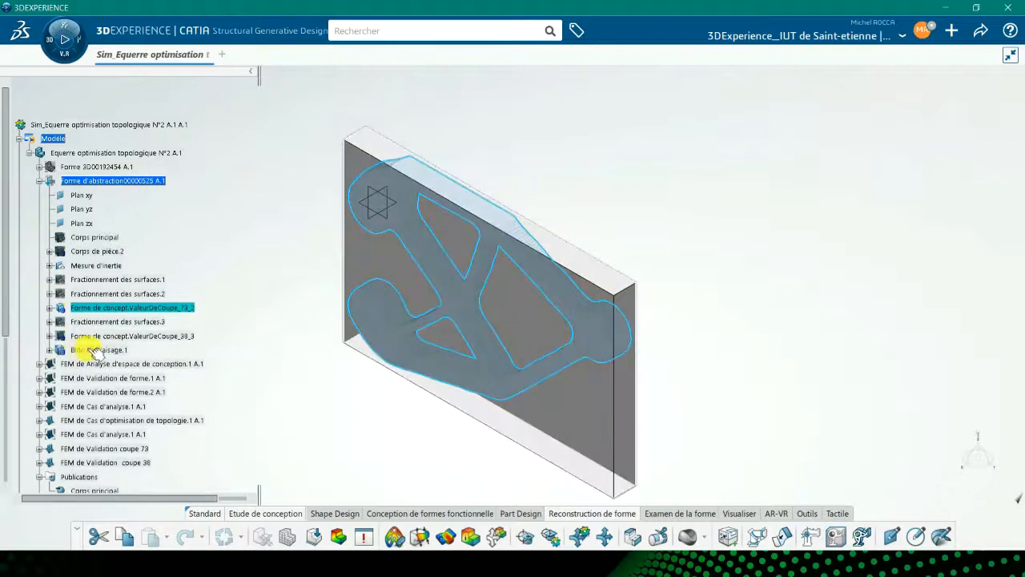
Start a milling reconstruction of the cutoff 73 concept, picking the block's flat face as milling direction.
left_click(49, 351)
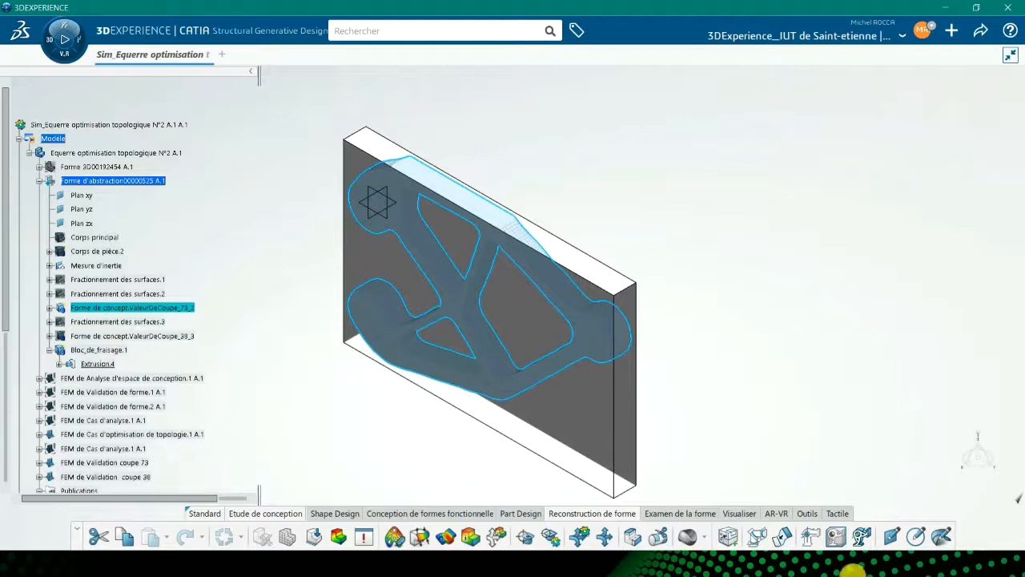
left_click(863, 538)
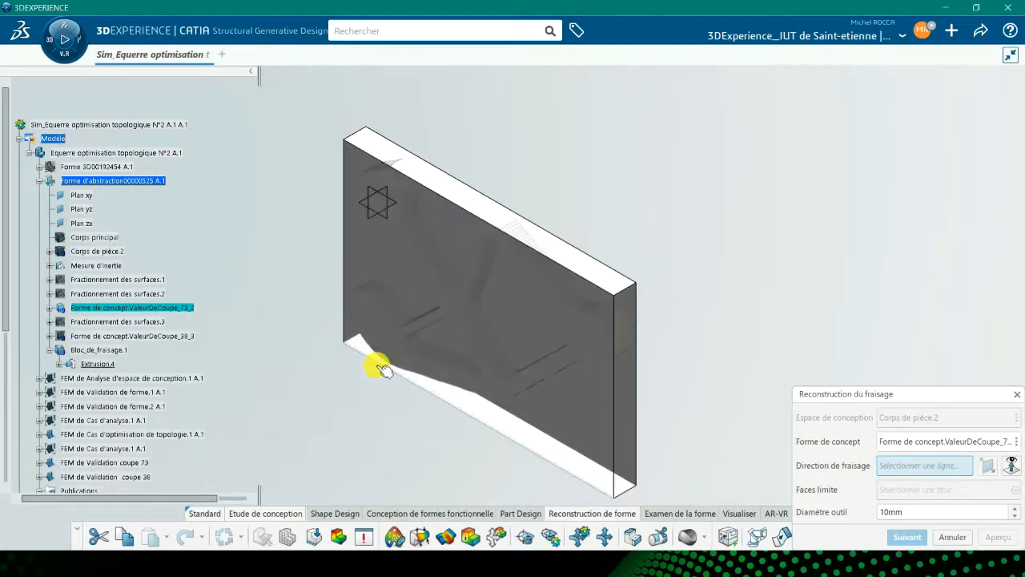
middle_click_drag(366, 359, 386, 378)
scroll(386, 378, "up", 4)
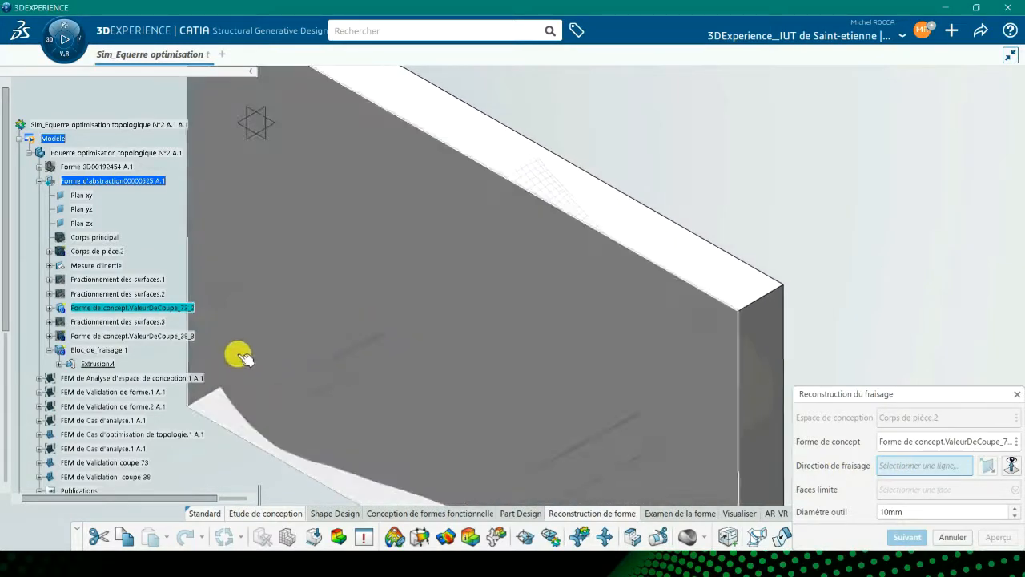
mouse_move(243, 356)
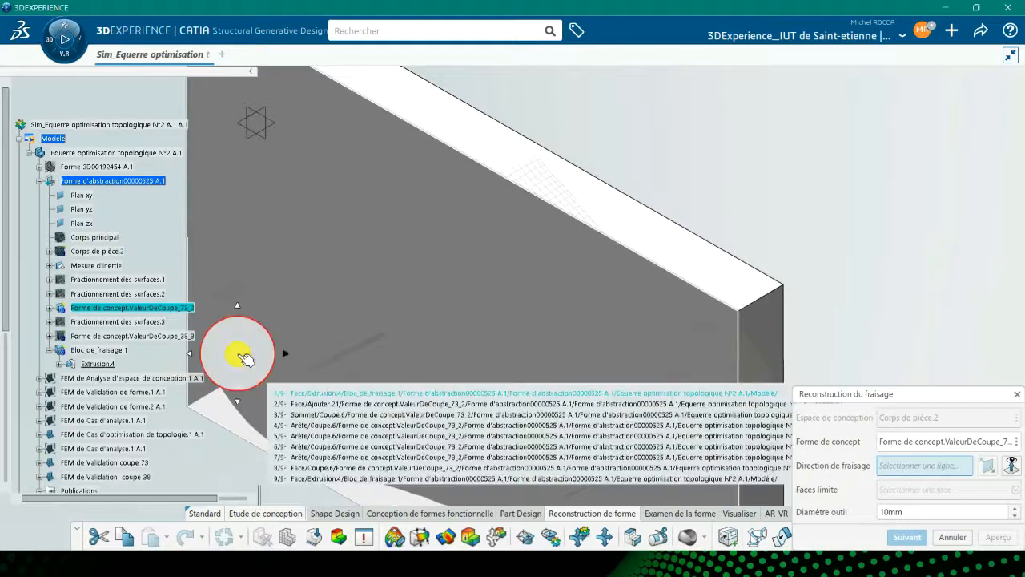
left_click(303, 405)
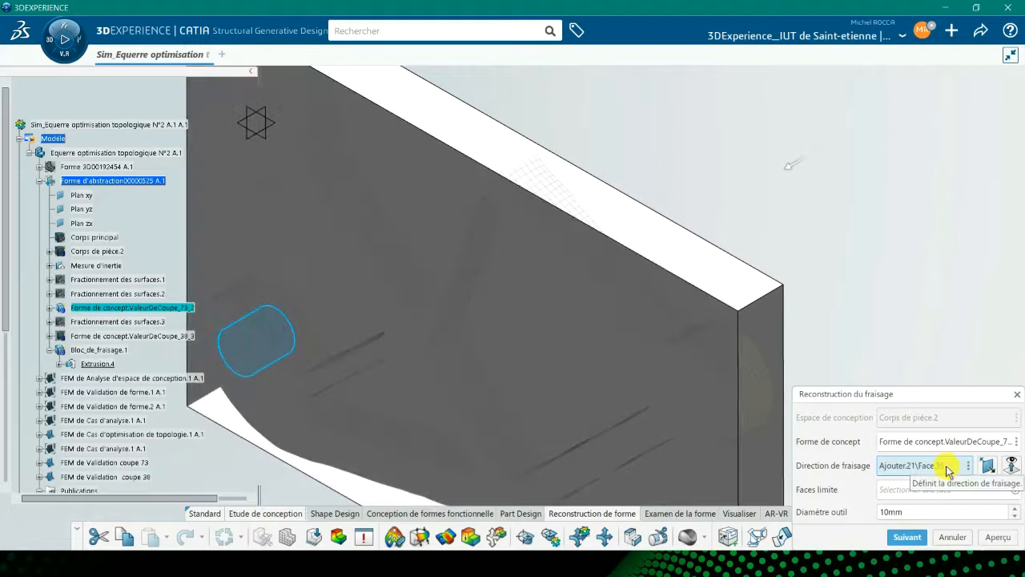
left_click(907, 538)
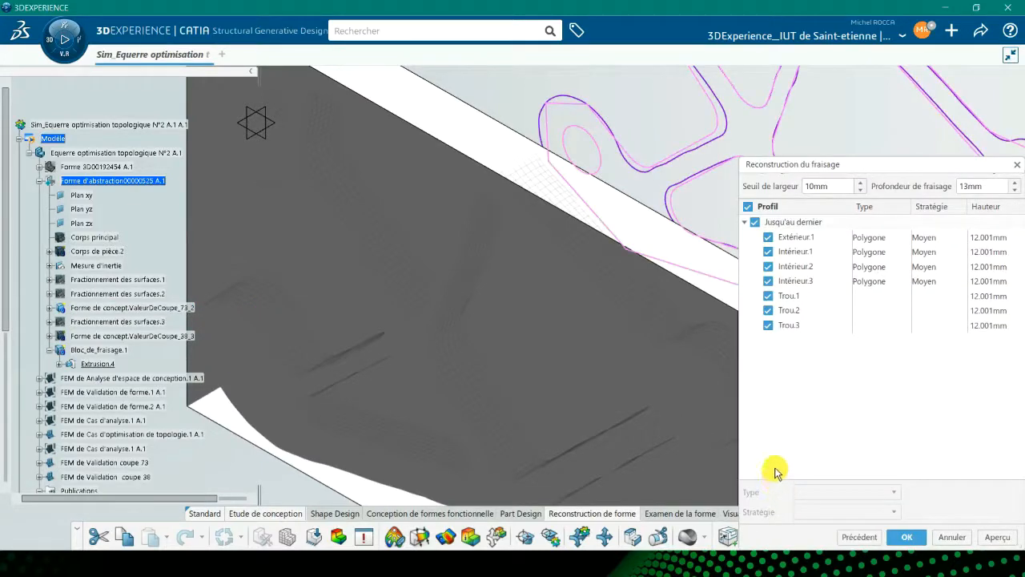
Set the exterior and three interior profiles to Spline type and confirm the milling reconstruction.
middle_click_drag(489, 390, 523, 373)
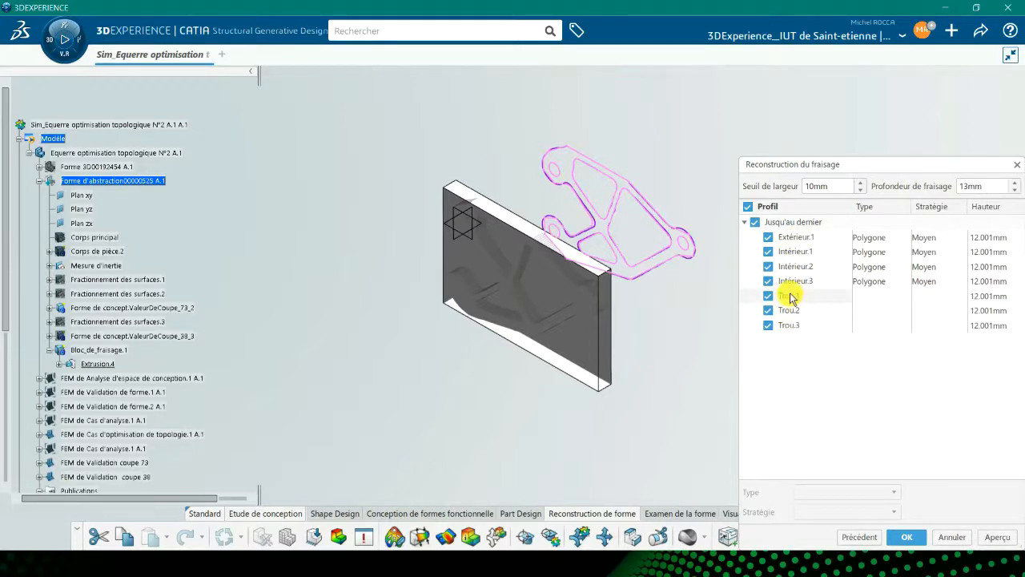
left_click(791, 237)
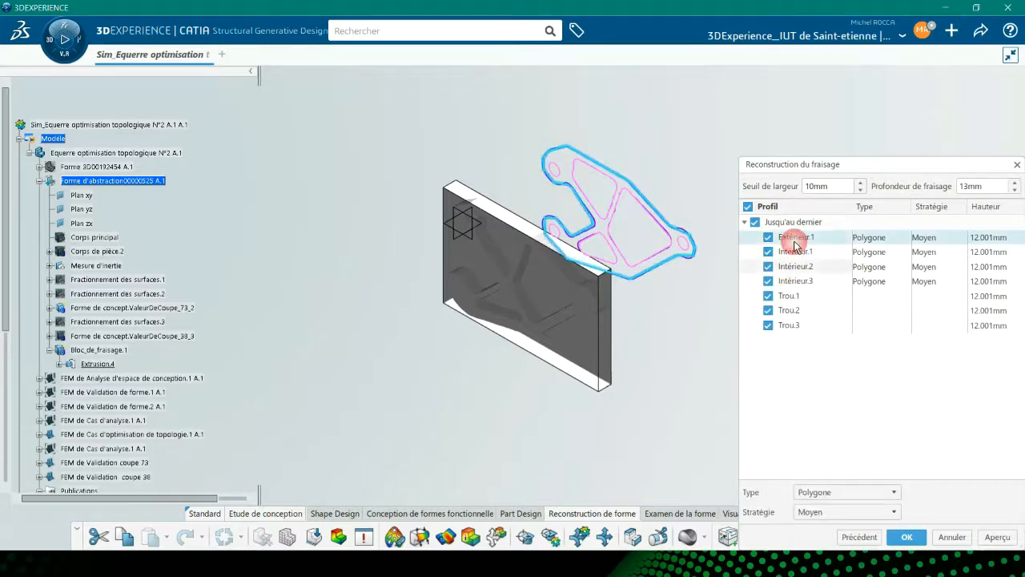
left_click(797, 281, "shift")
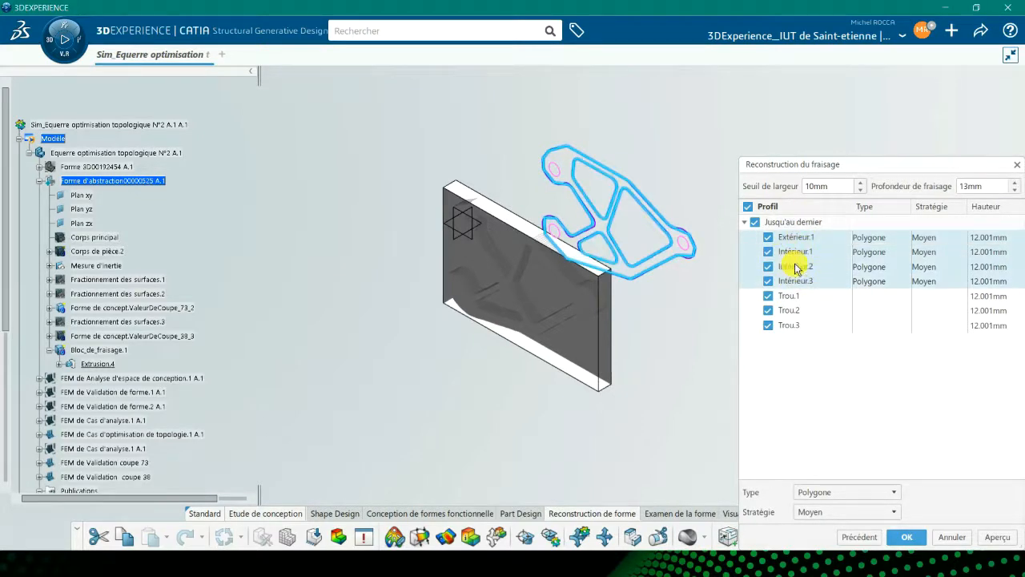
left_click(837, 493)
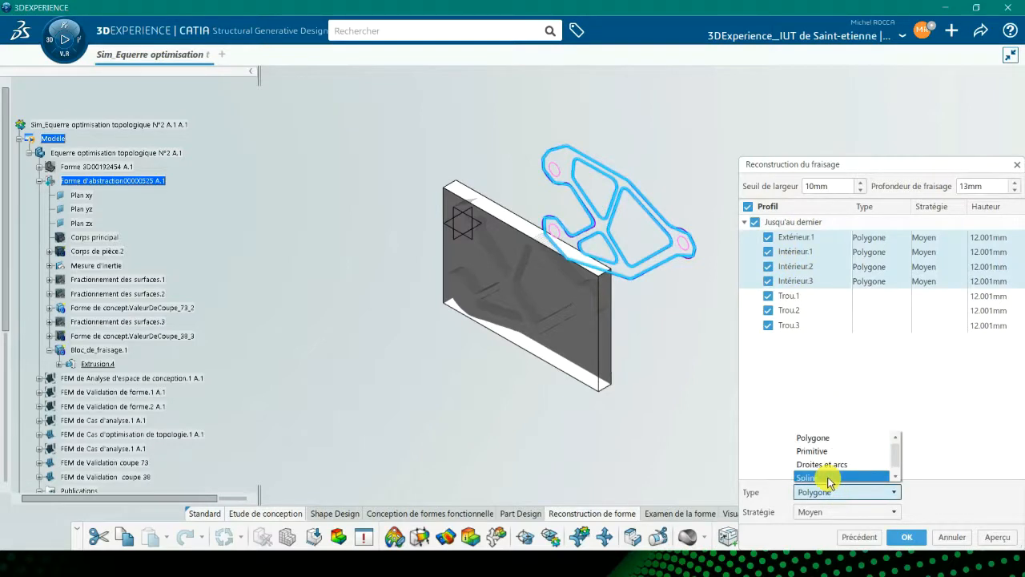
left_click(829, 478)
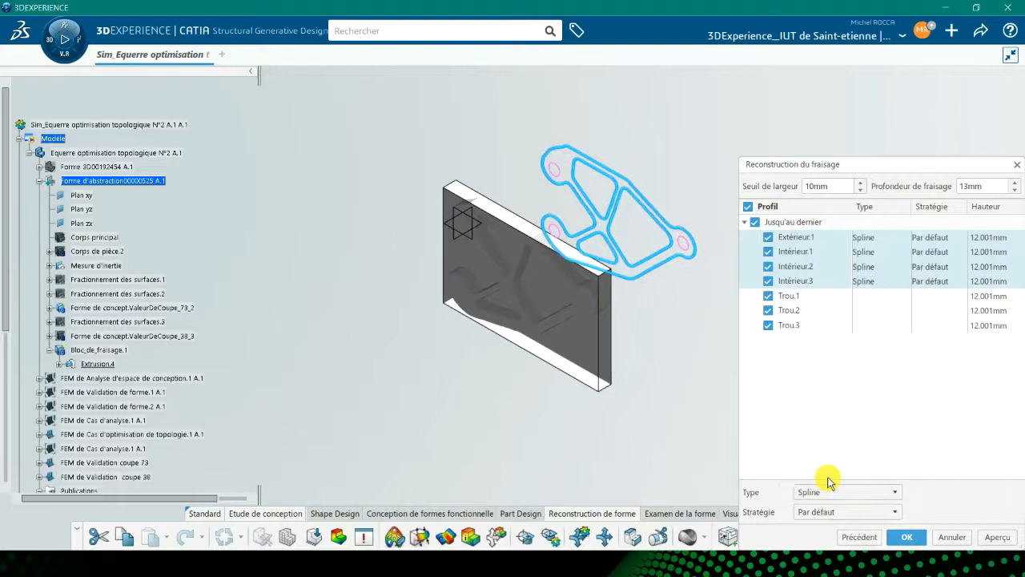
left_click(906, 538)
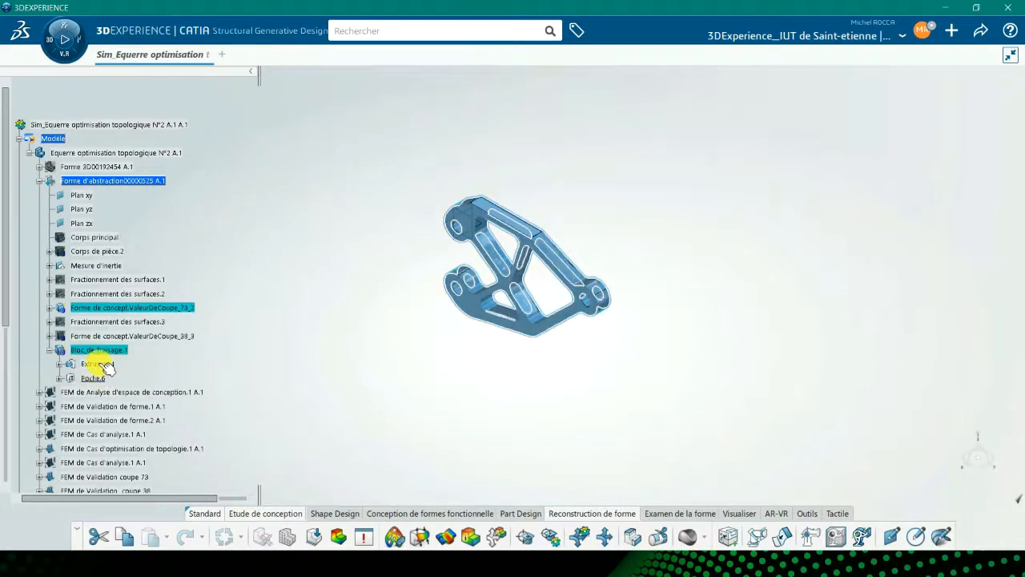
Create a new analysis case in the current simulation for the reconstructed bracket.
middle_click_drag(456, 357, 602, 347)
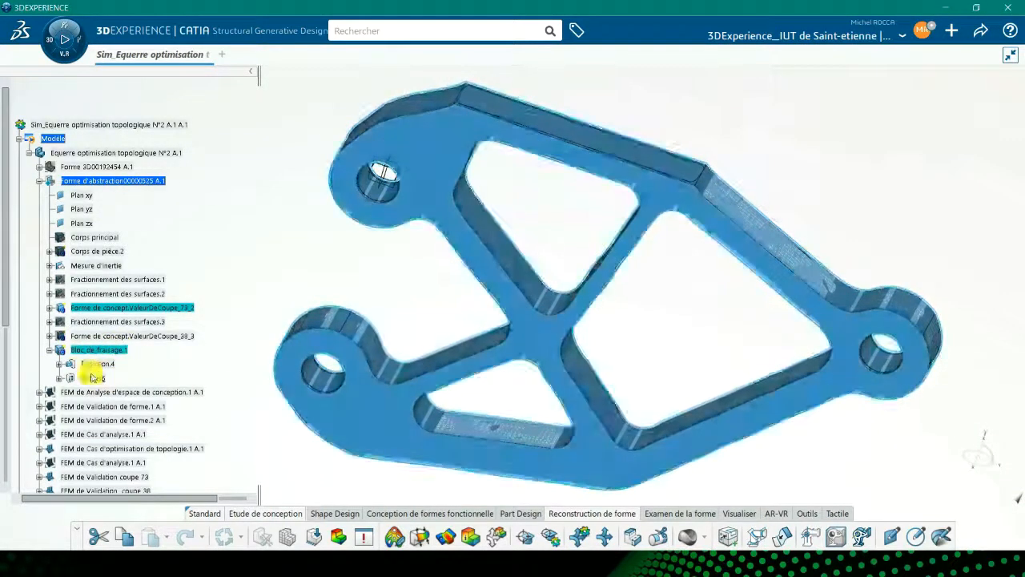
left_click(472, 538)
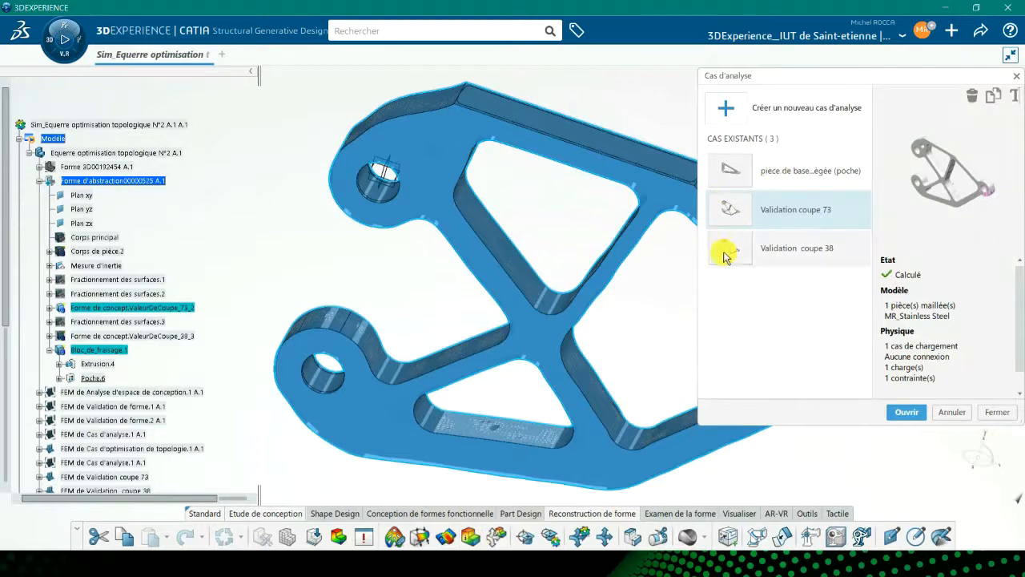
left_click(729, 110)
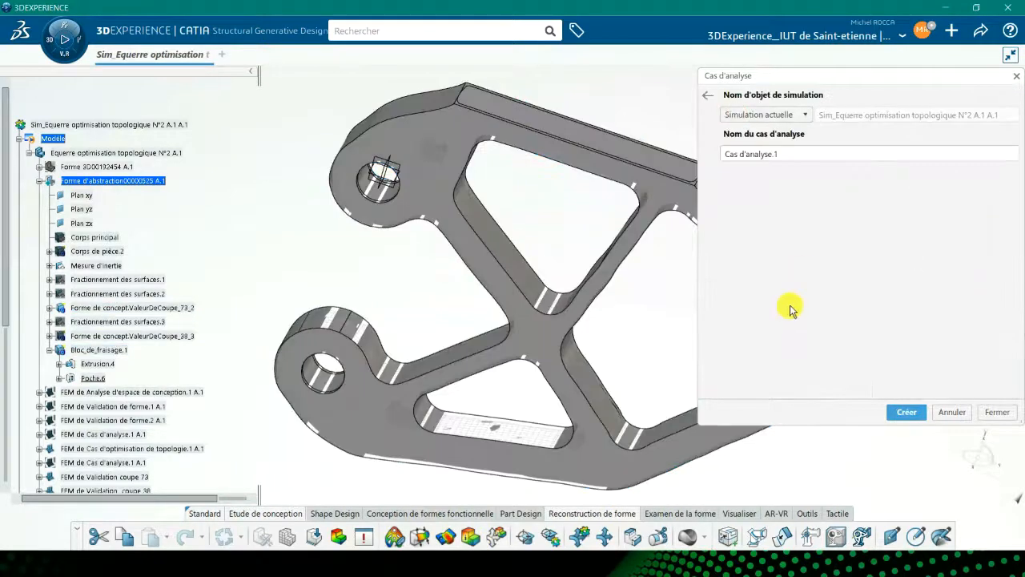
left_click(907, 412)
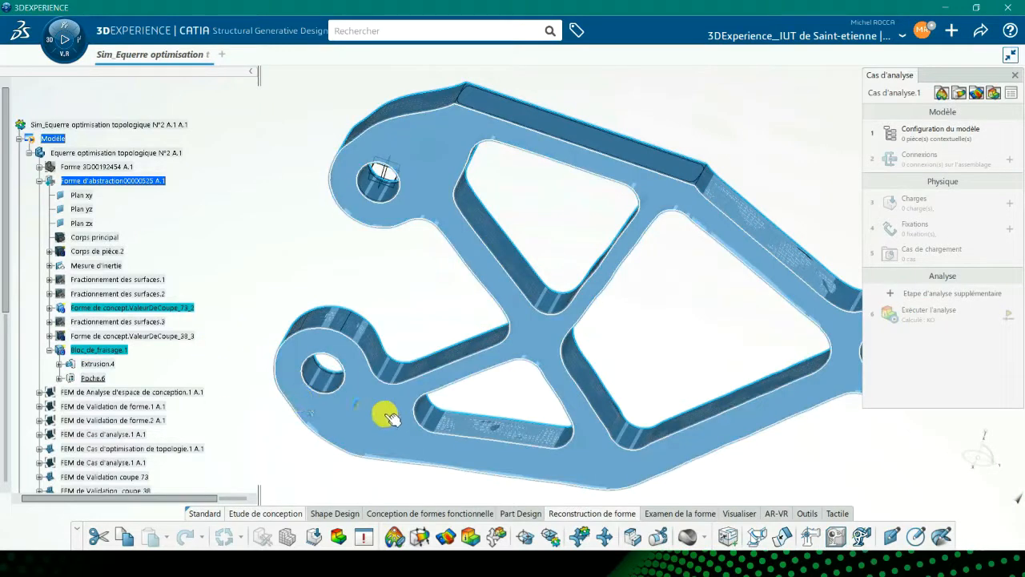
left_click(425, 393)
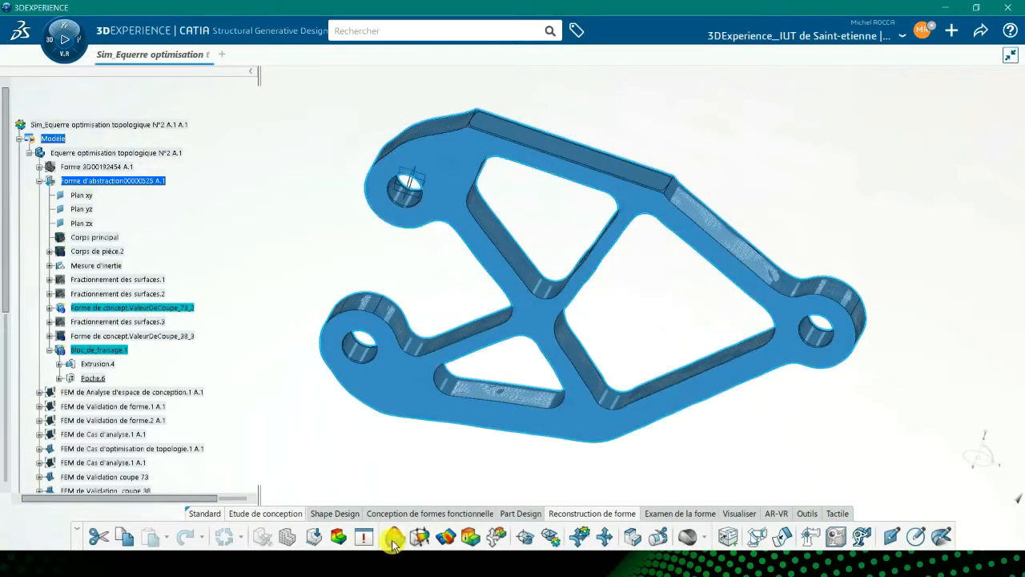
key("alt+Tab")
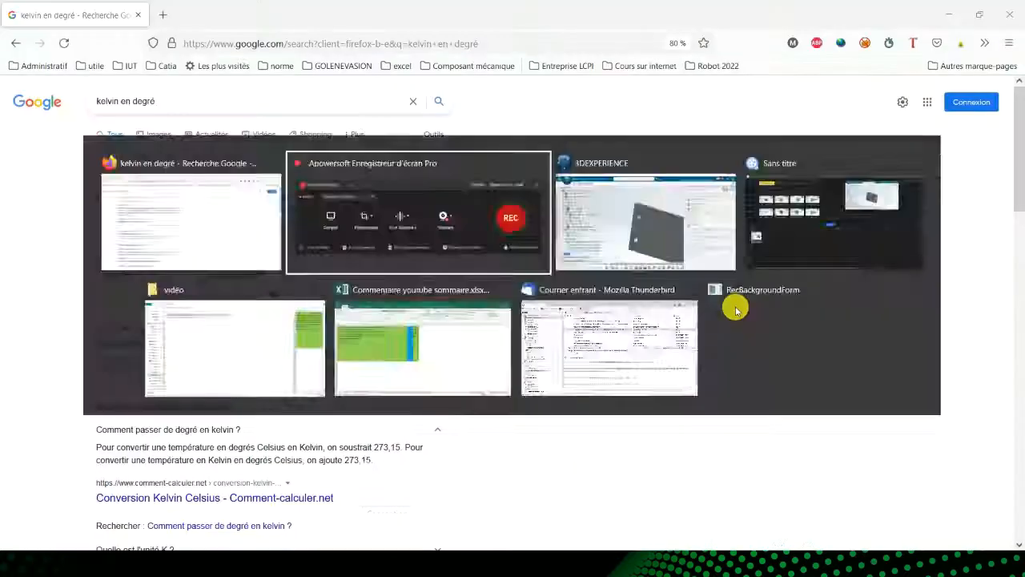
key("alt+Tab")
key("alt+Tab")
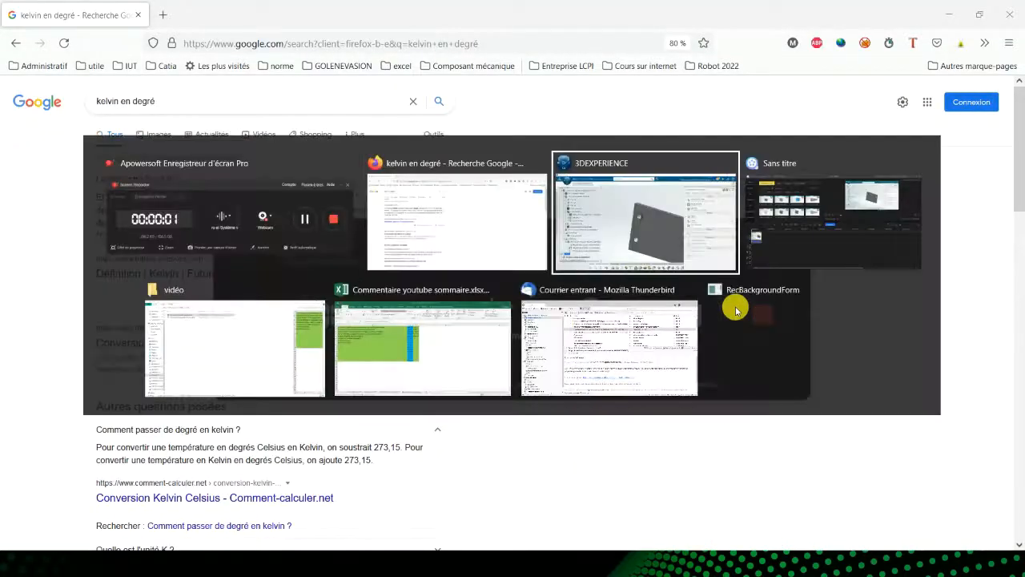
left_click(763, 314)
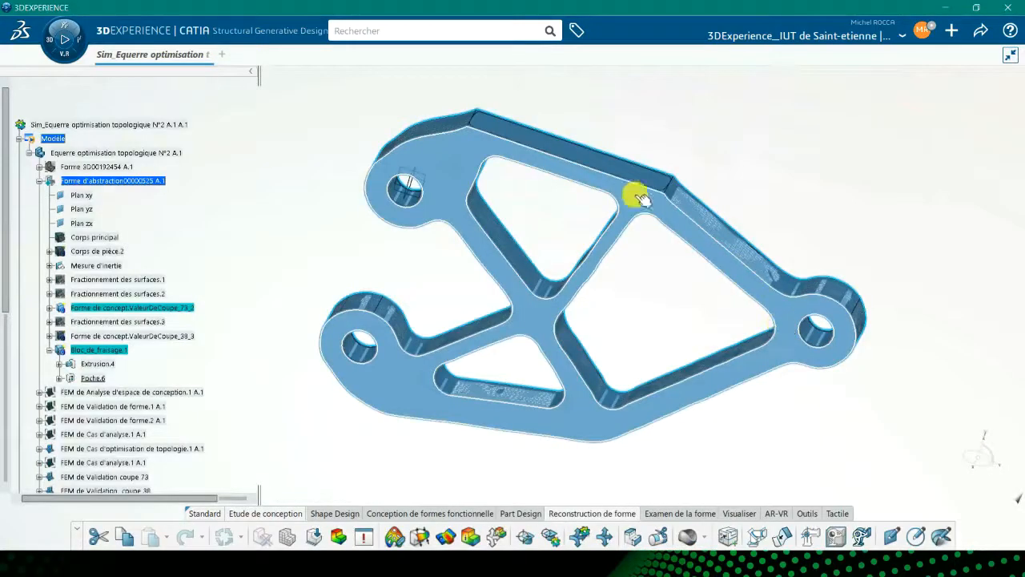